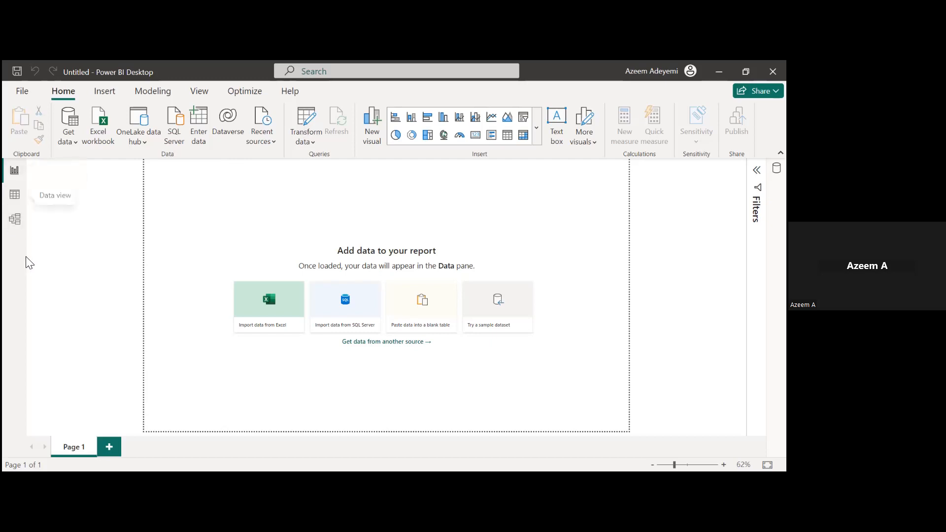
click(14, 200)
click(16, 220)
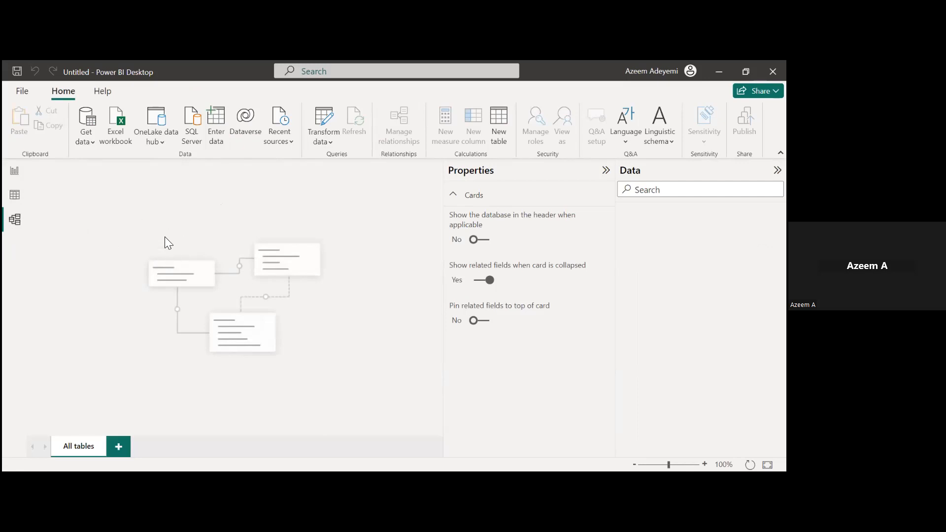
click(12, 172)
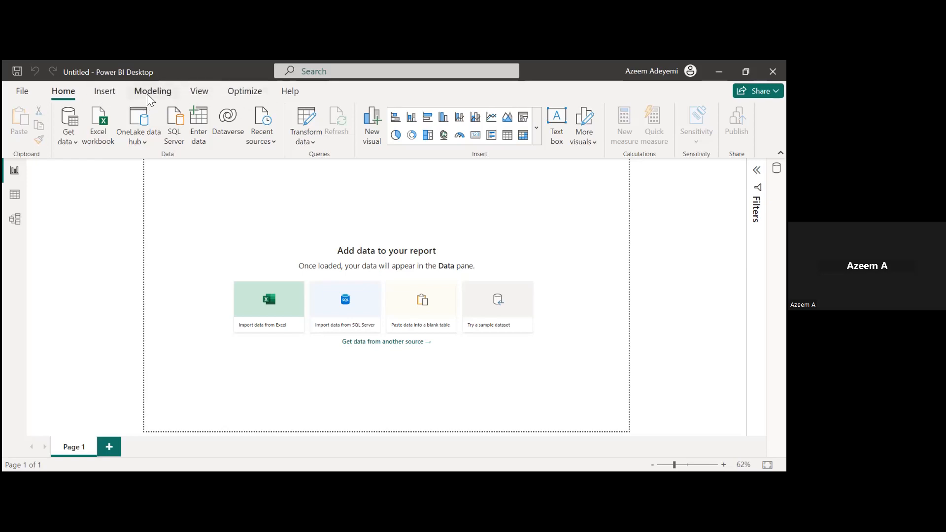
click(198, 91)
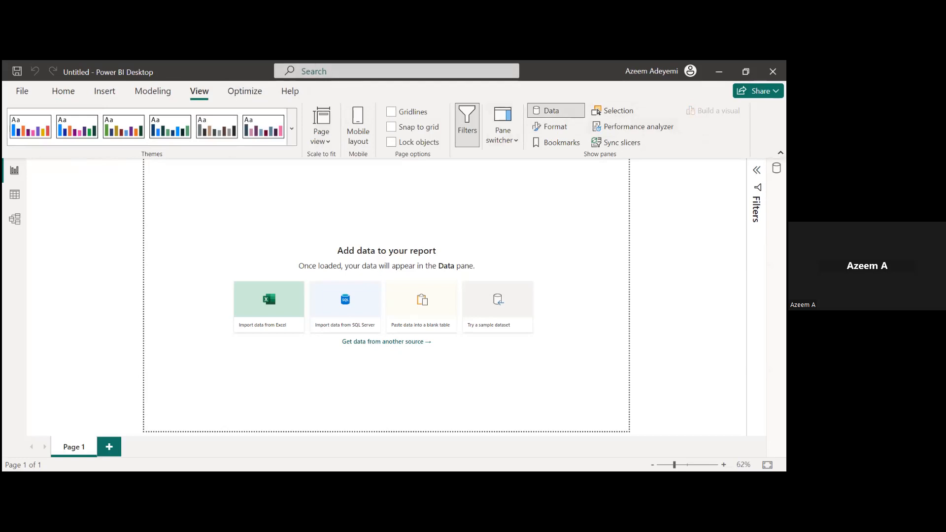
click(246, 93)
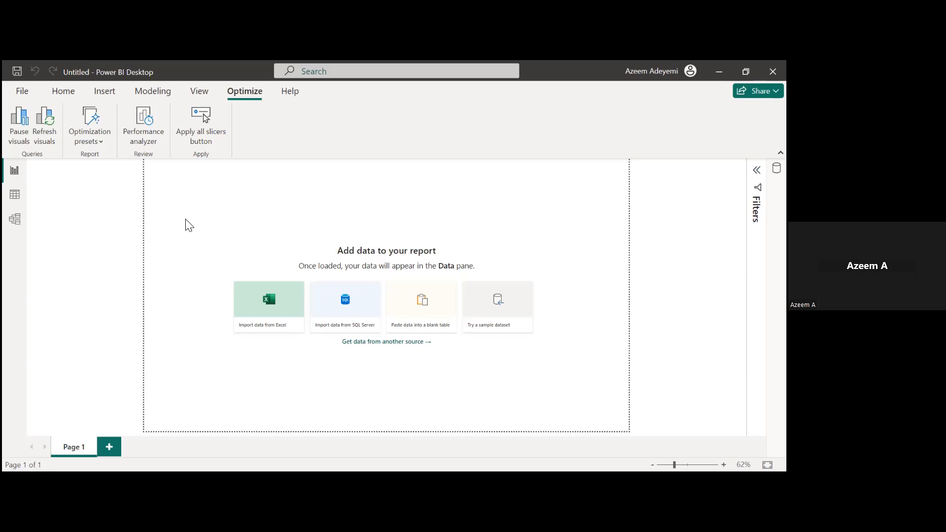
click(62, 91)
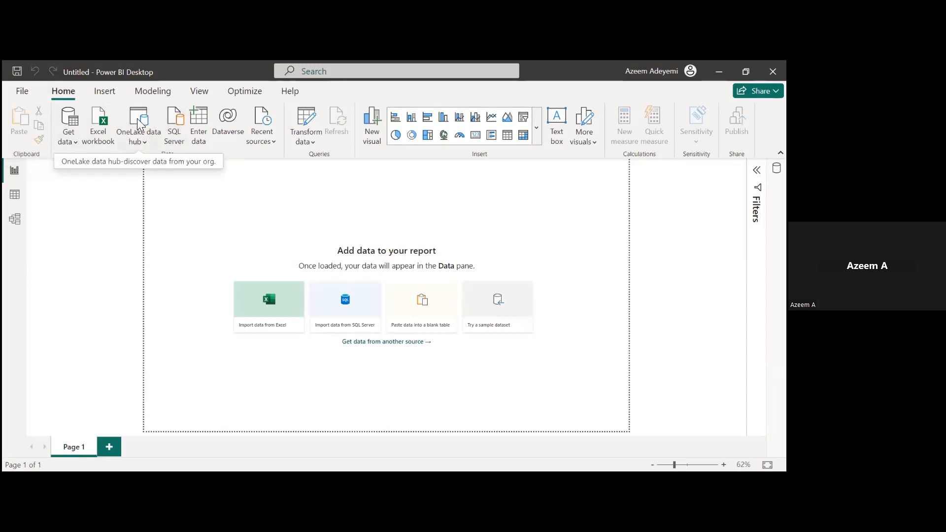
- Import Sheet2 from the Excel workbook Suftnet Project Fundling Profile and open it for transformation in the Power Query Editor
click(74, 143)
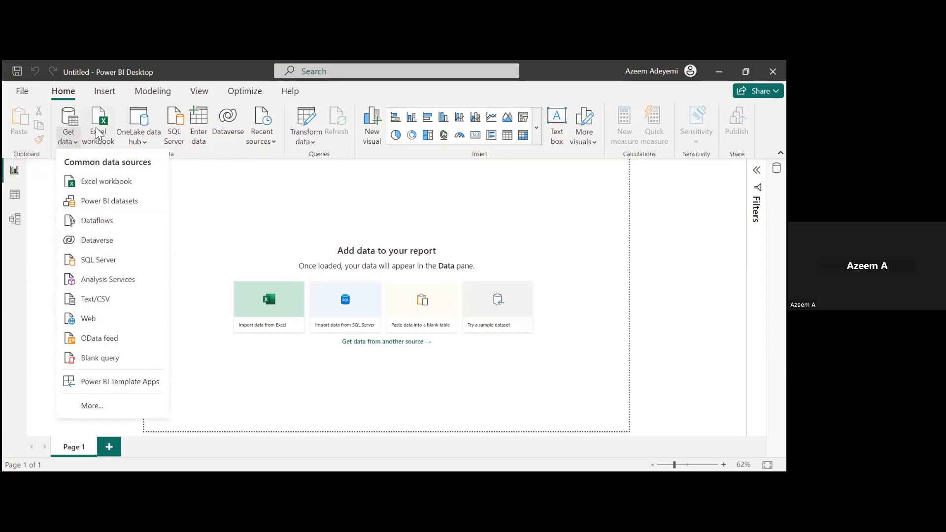
click(108, 184)
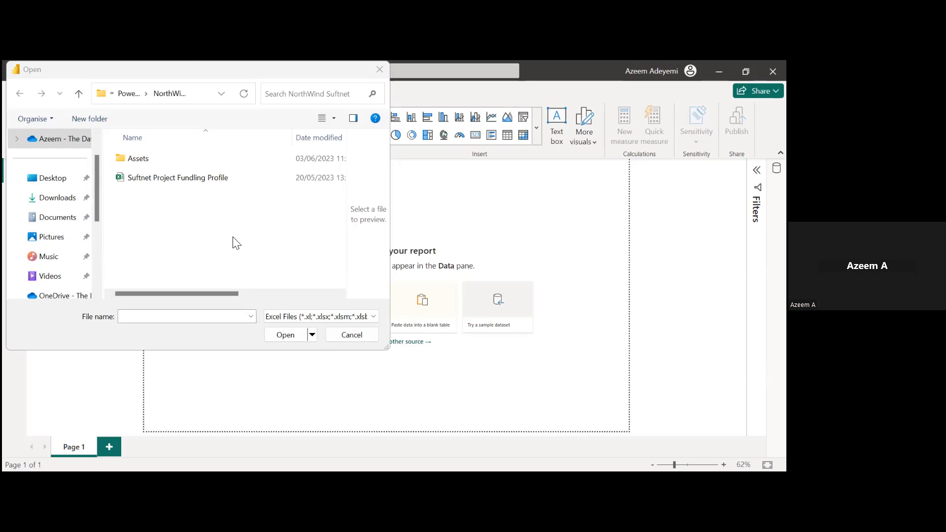
click(147, 177)
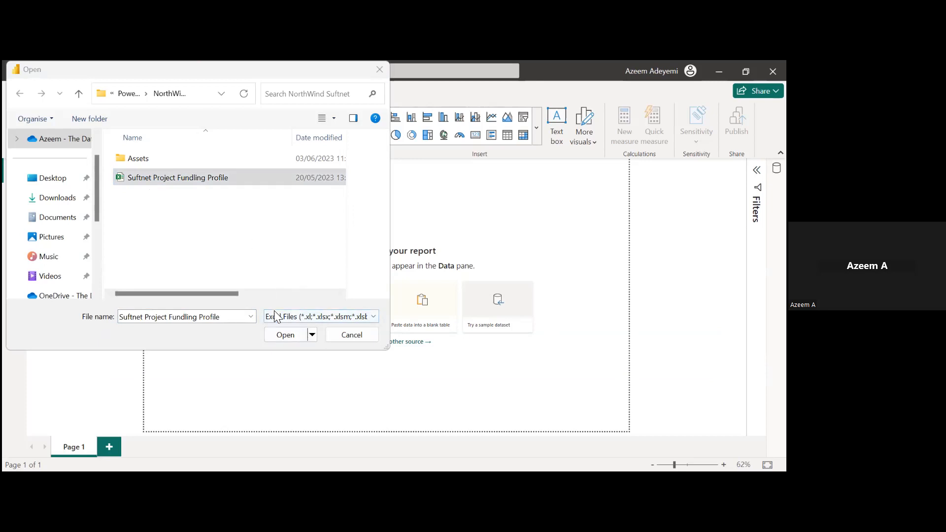
click(278, 337)
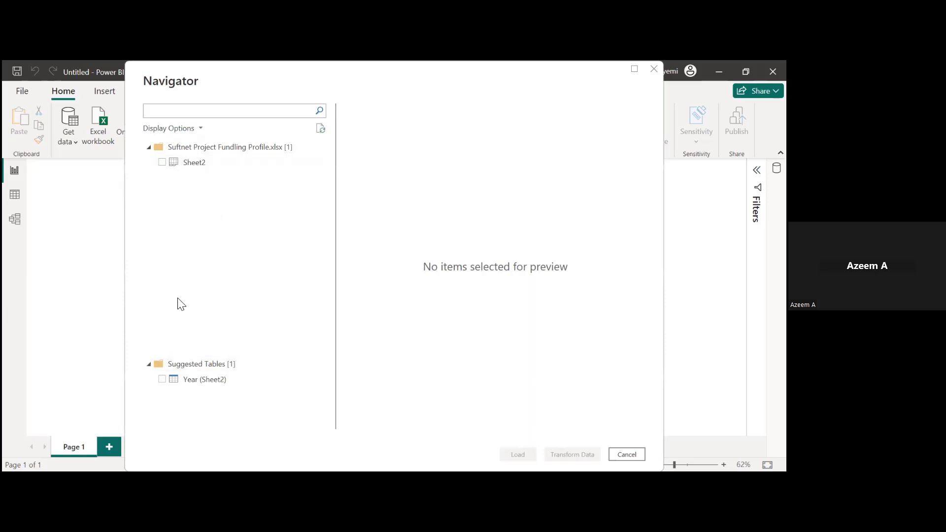
click(163, 163)
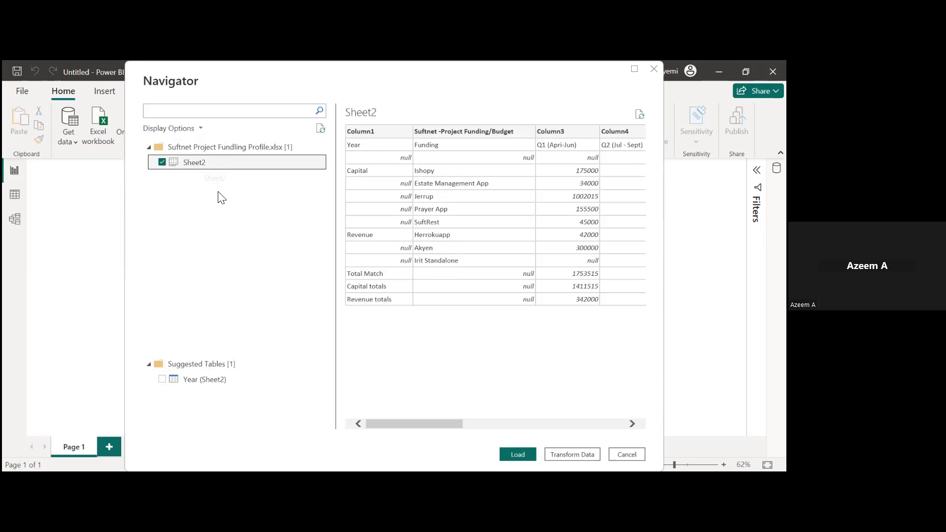
drag(383, 422, 363, 401)
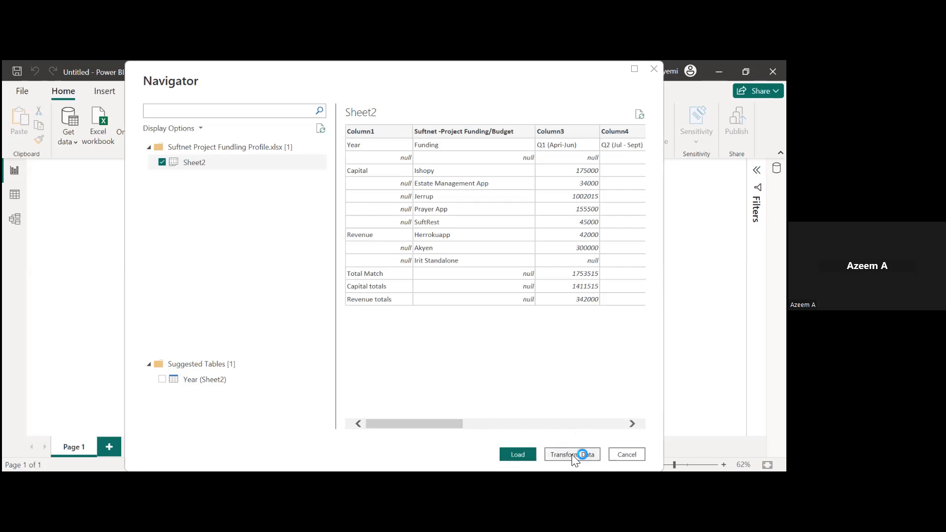
key(Escape)
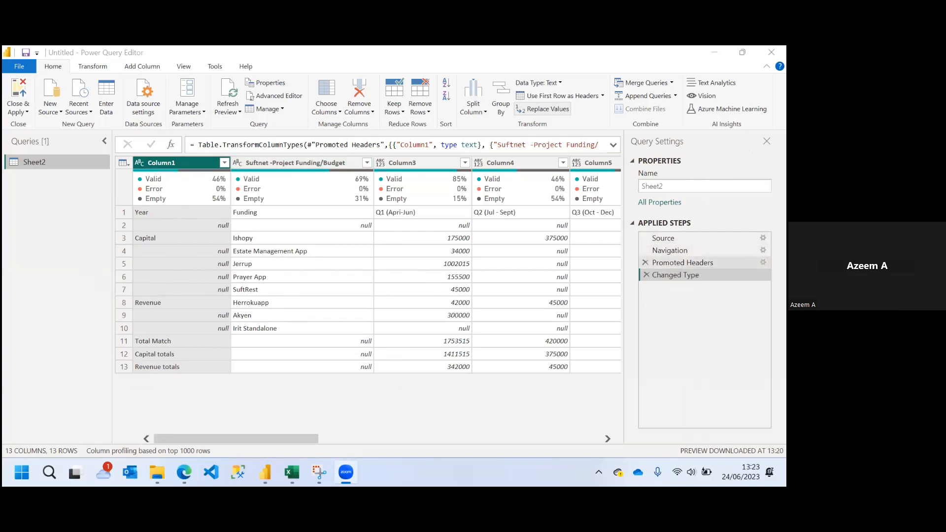
- Delete the Changed Type and Promoted Headers steps from the Sheet2 query
click(646, 275)
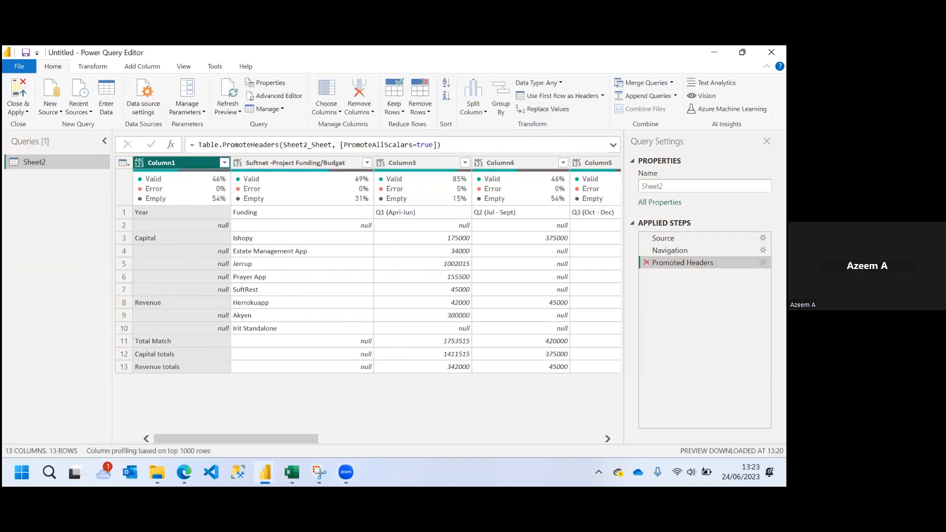
click(646, 263)
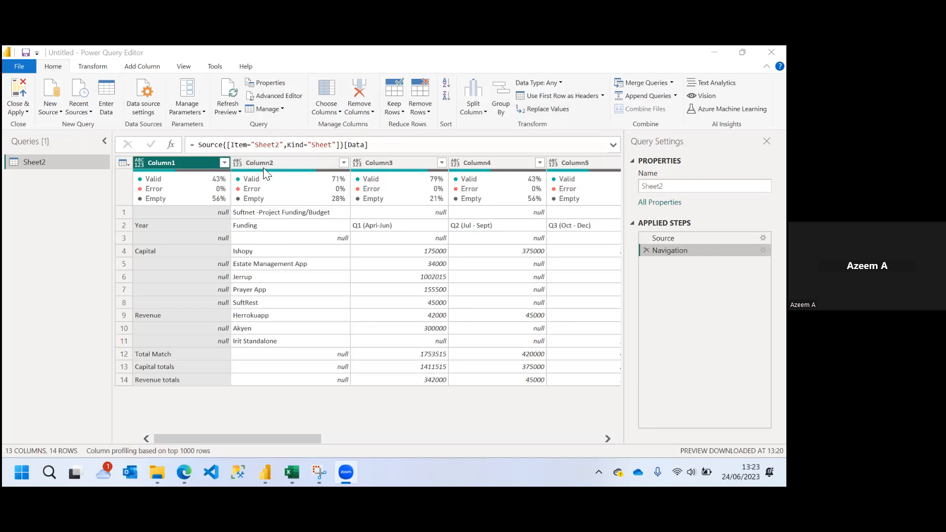
- Remove 1 top row from the Sheet2 query and use the new first row as column headers
mouse_move(276, 200)
click(430, 113)
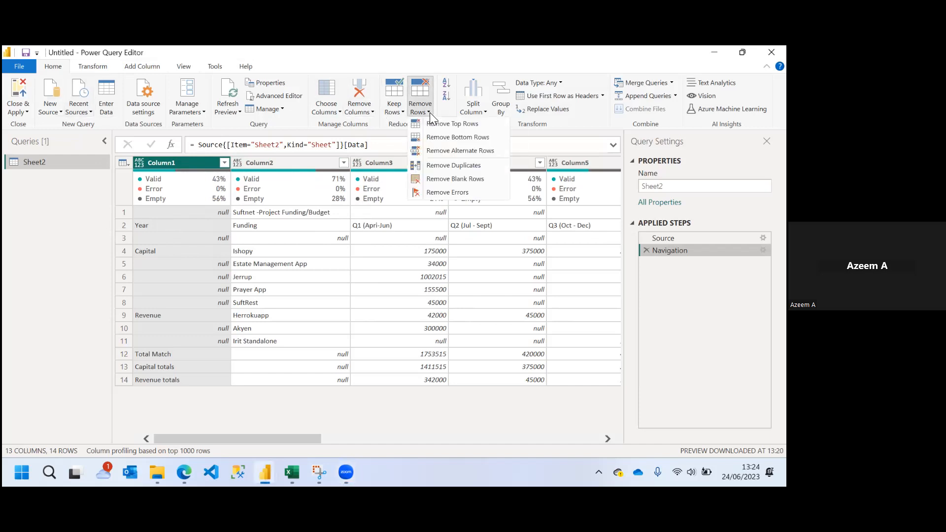
click(452, 126)
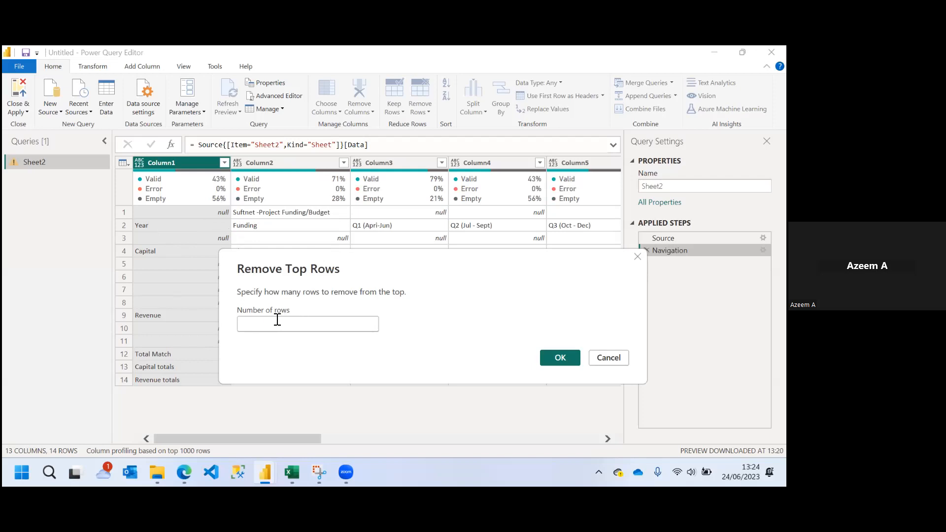
text(1)
click(565, 360)
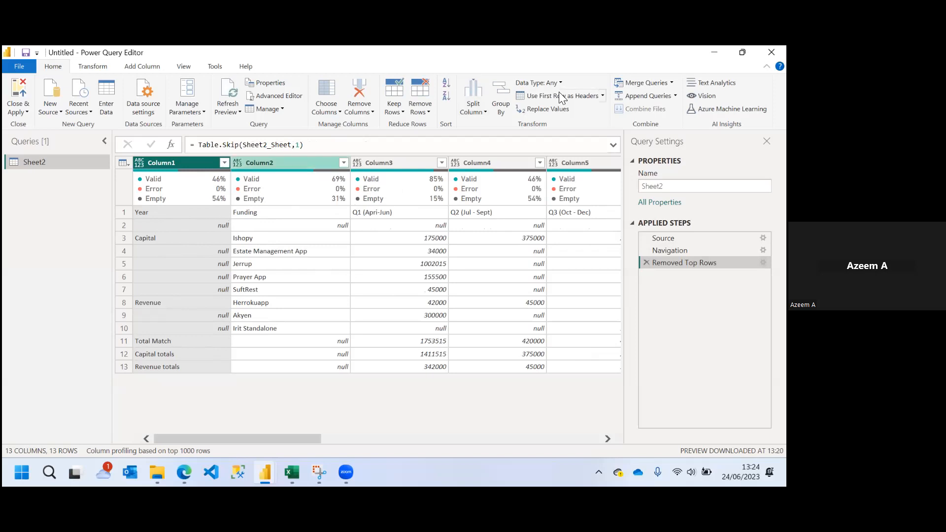
click(584, 98)
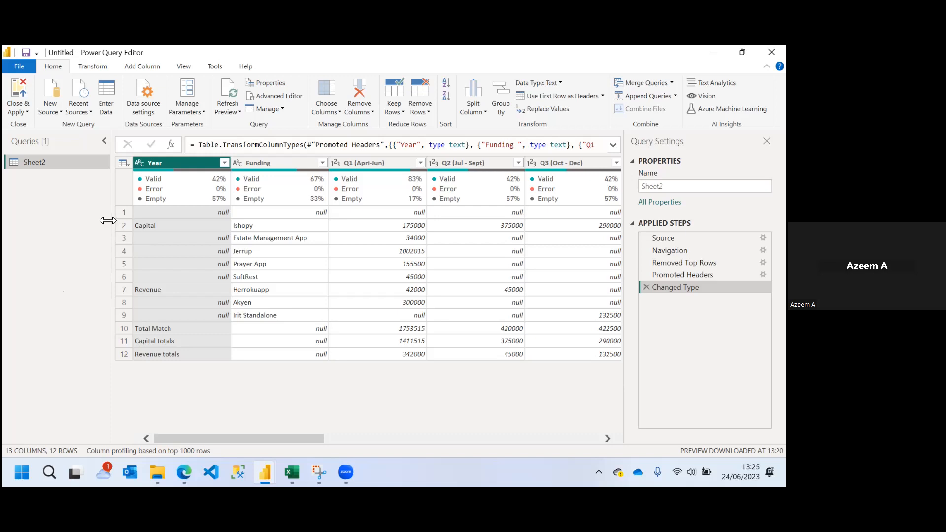
mouse_move(281, 178)
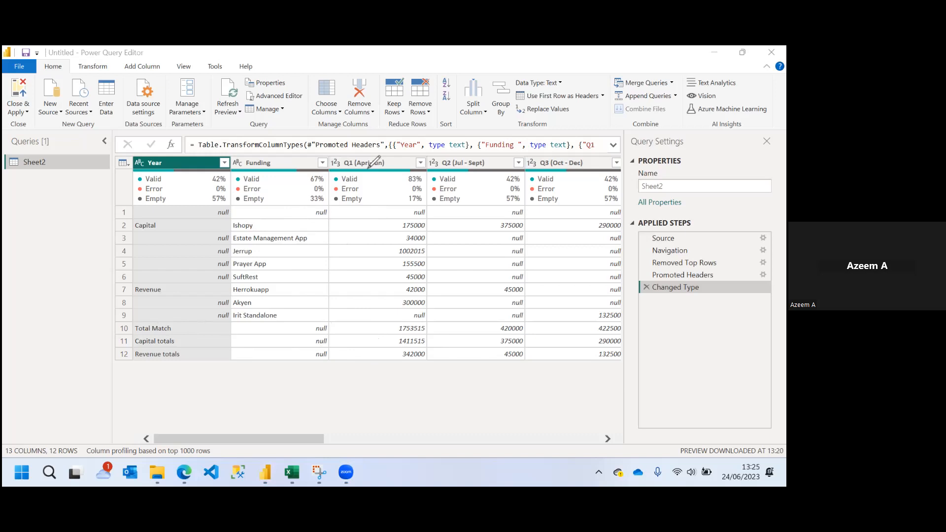
mouse_move(294, 328)
mouse_down()
mouse_move(591, 319)
mouse_move(481, 352)
mouse_up()
drag(364, 351, 314, 340)
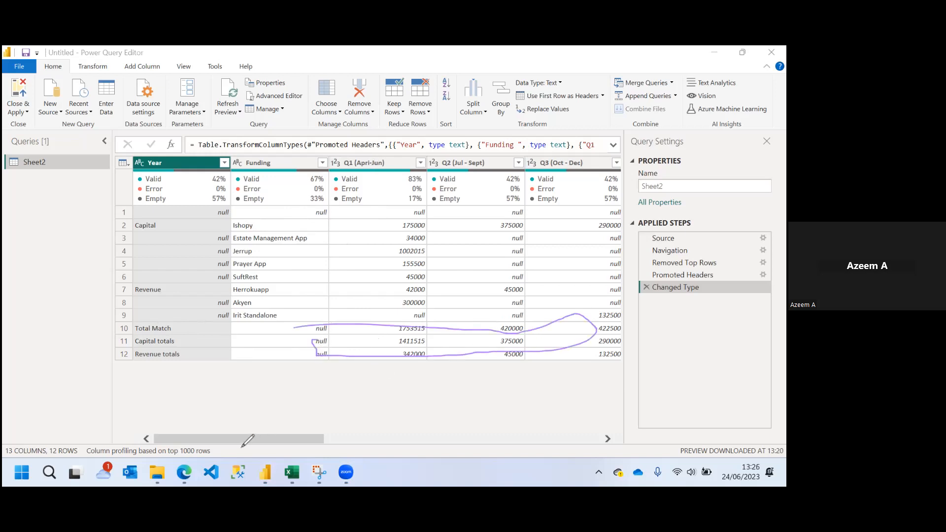
drag(292, 433, 251, 441)
mouse_move(110, 326)
mouse_down()
mouse_move(582, 345)
mouse_move(513, 340)
mouse_move(432, 356)
mouse_up()
mouse_move(355, 326)
mouse_down()
mouse_move(424, 354)
mouse_move(429, 322)
mouse_move(400, 346)
mouse_up()
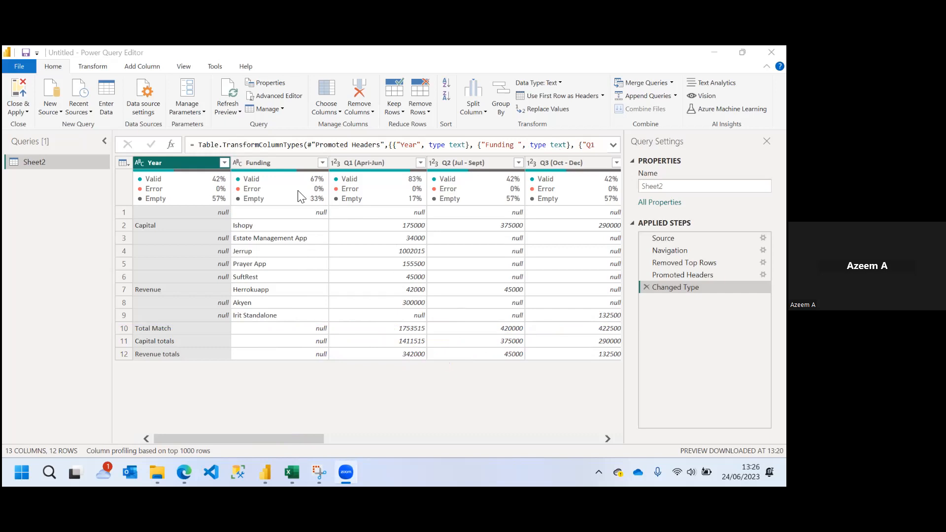
- Filter the Funding column to exclude the null rows
mouse_move(298, 175)
click(322, 163)
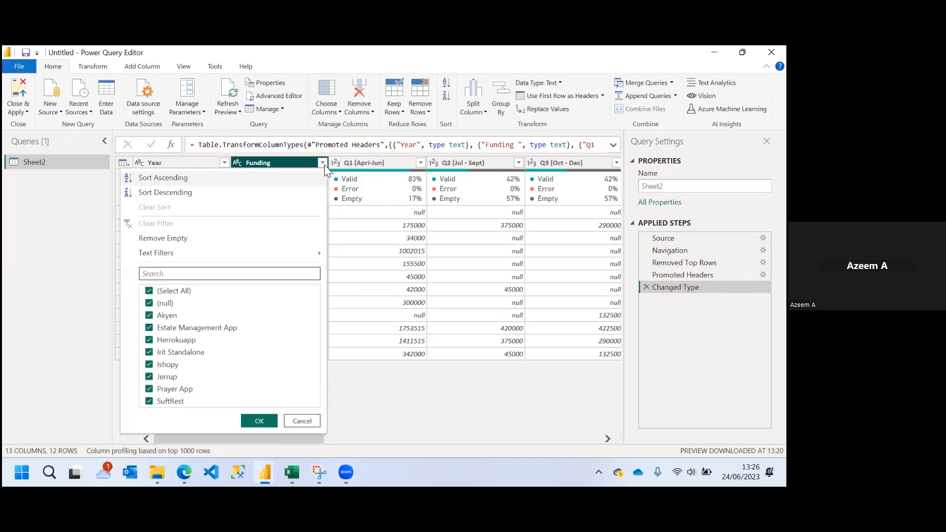
click(148, 304)
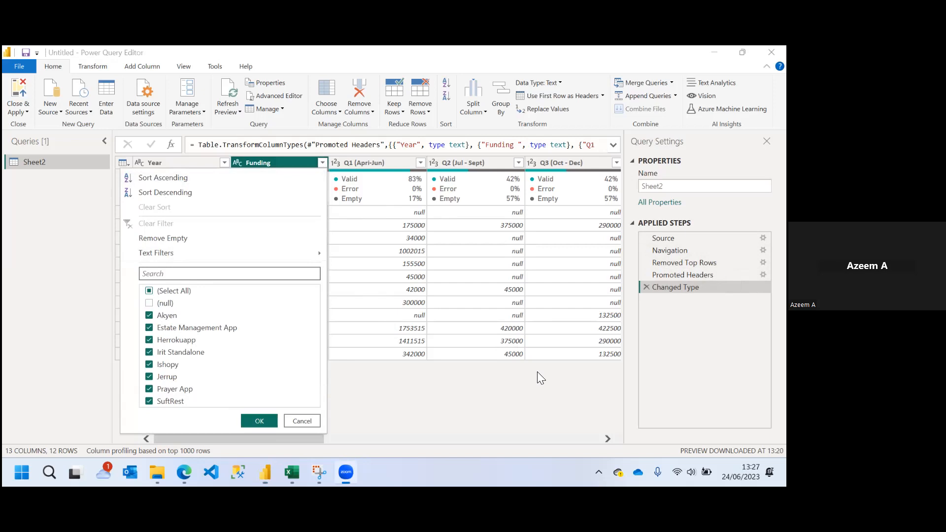
click(262, 422)
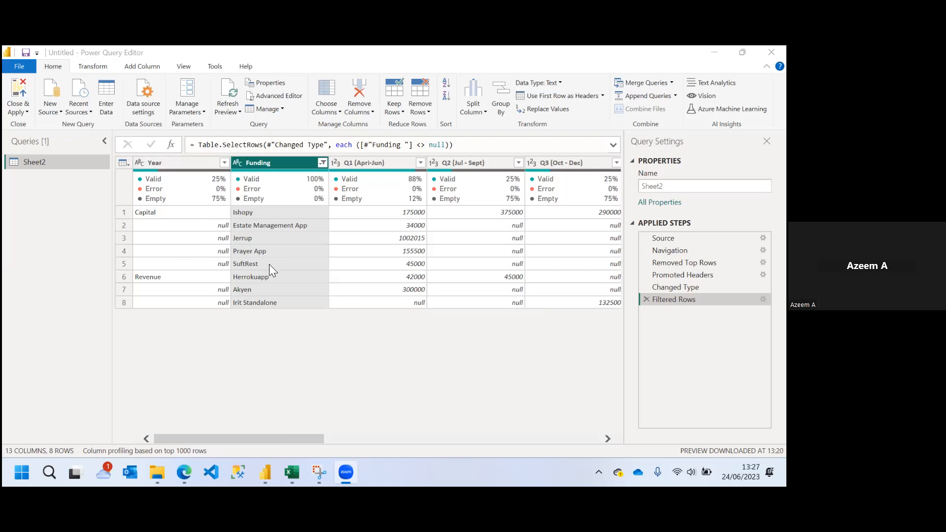
- Remove the Total column and Column8 through Column13 from the Sheet2 query
click(360, 163)
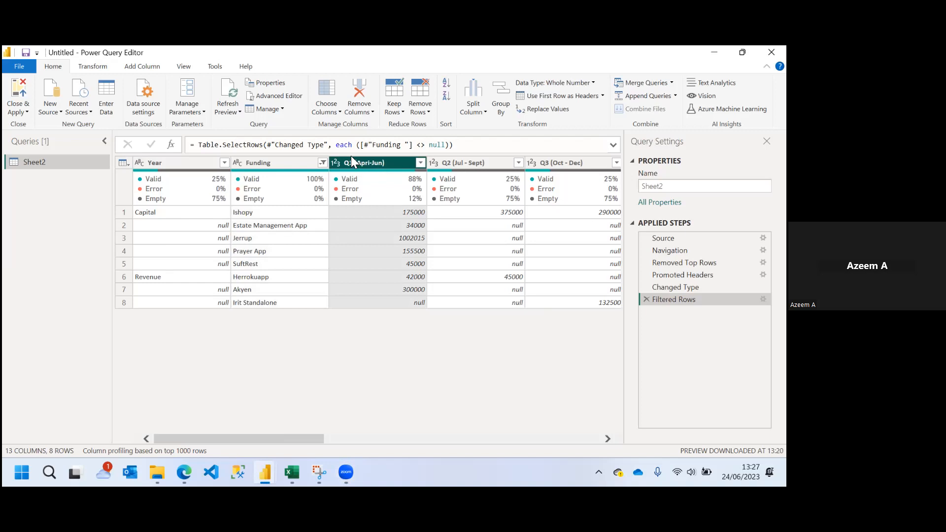
drag(238, 437, 346, 435)
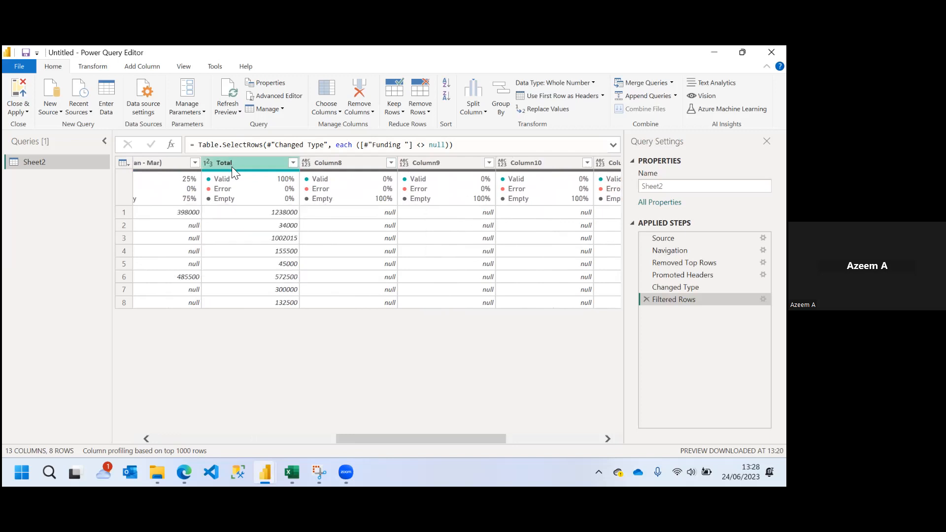
click(246, 163)
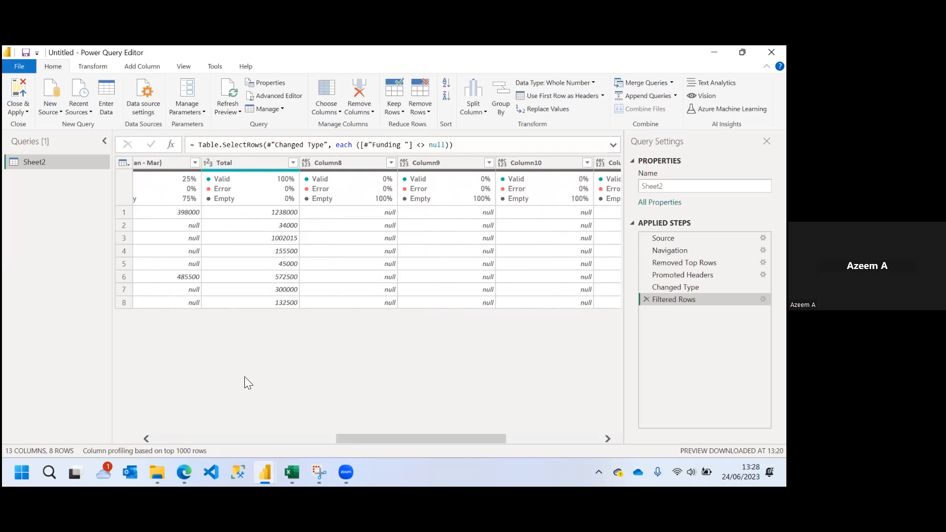
drag(415, 438, 366, 436)
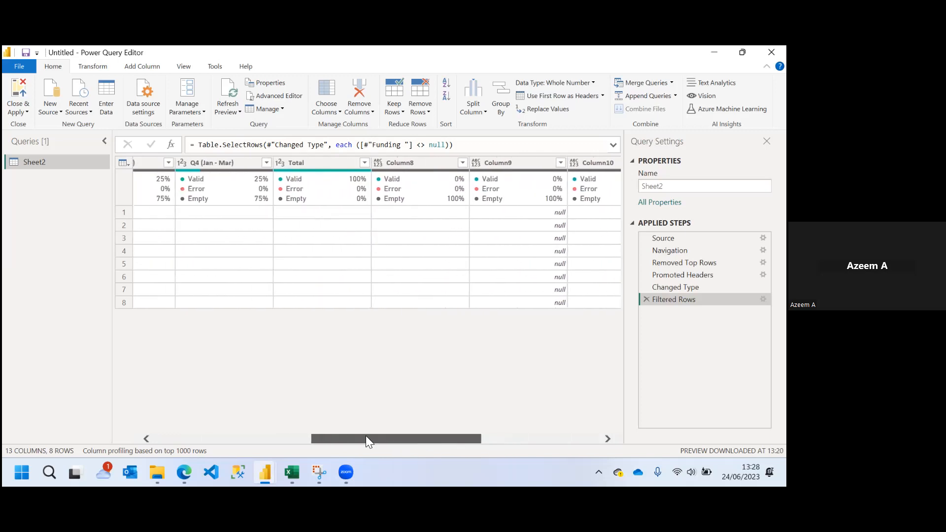
click(322, 163)
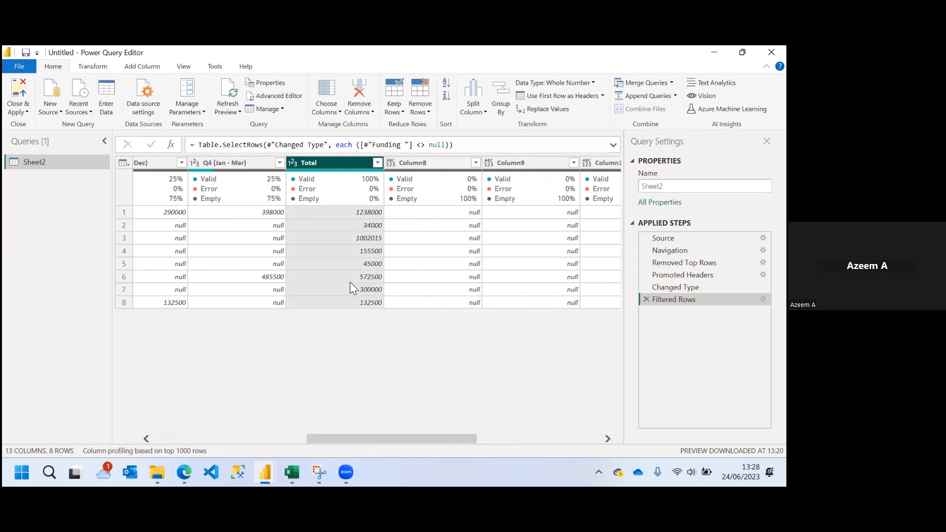
drag(317, 437, 302, 437)
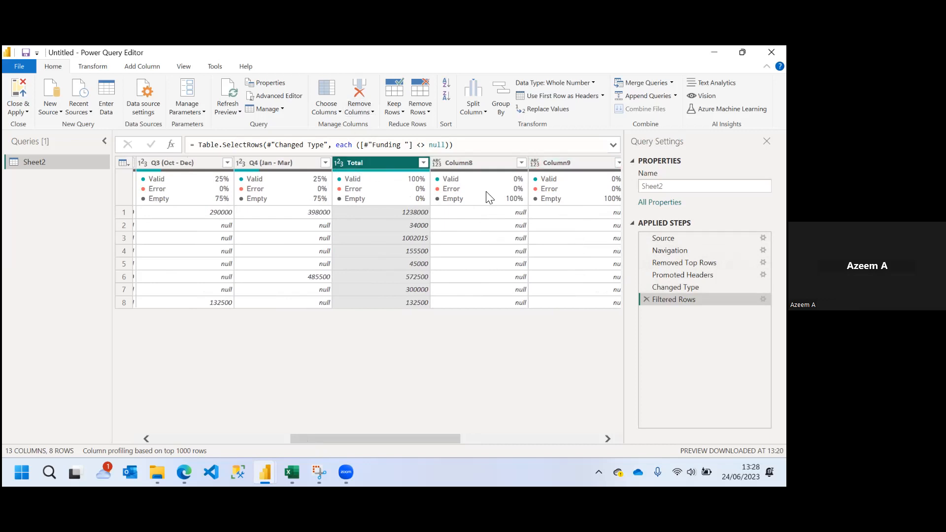
mouse_move(527, 188)
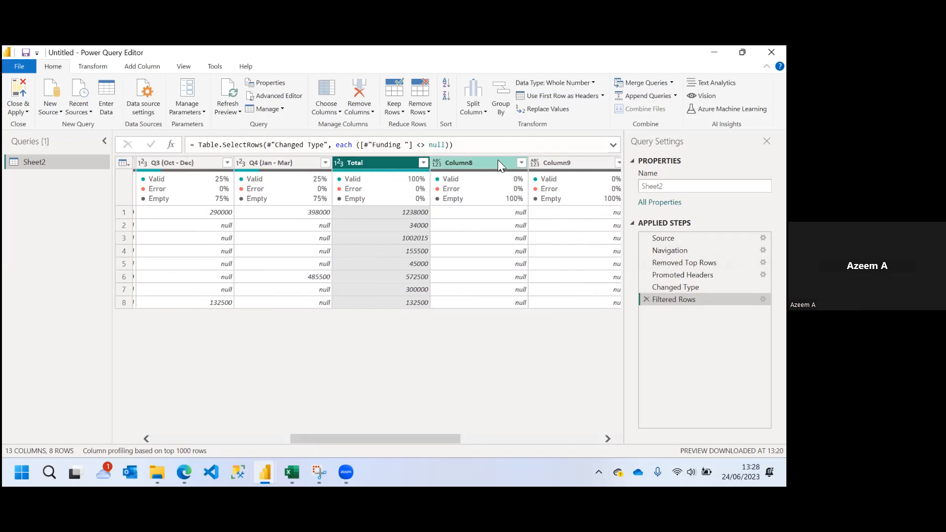
ctrl+click(462, 162)
scroll(460, 162, right, 5)
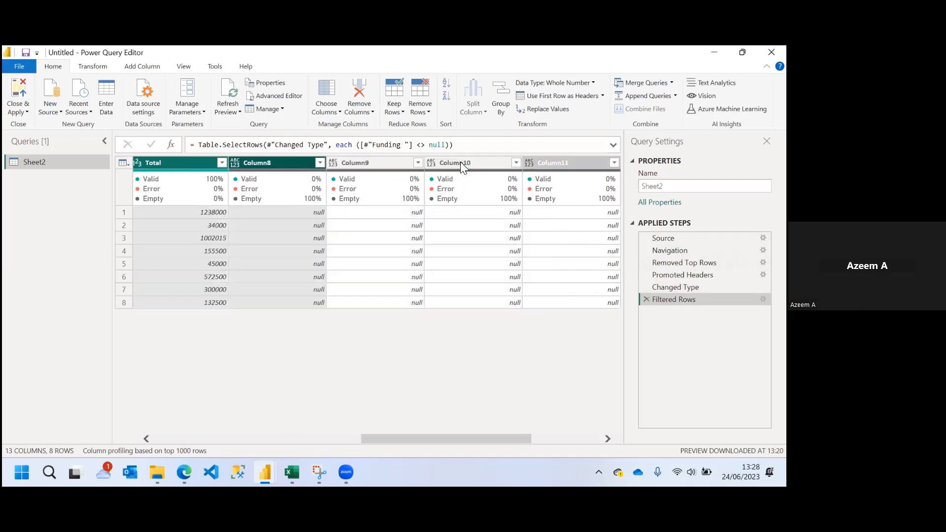
ctrl+click(355, 163)
ctrl+click(447, 159)
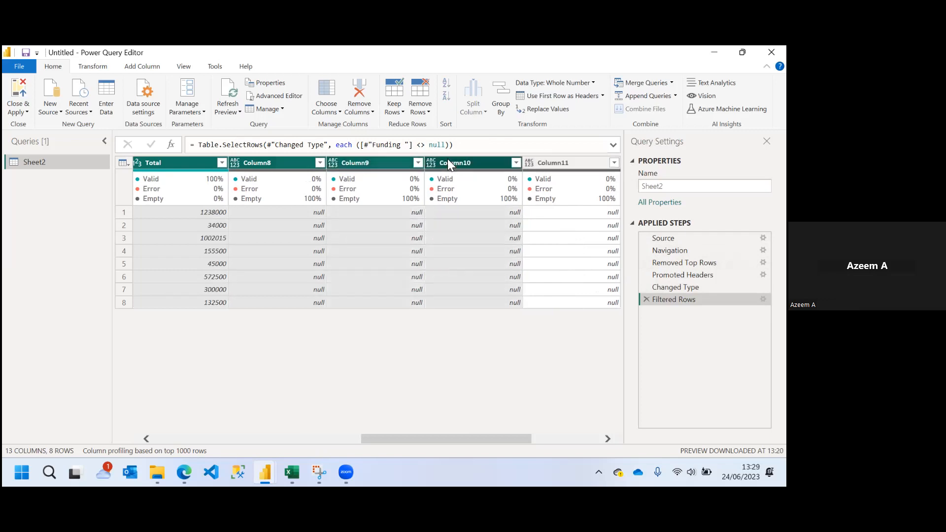
ctrl+click(545, 162)
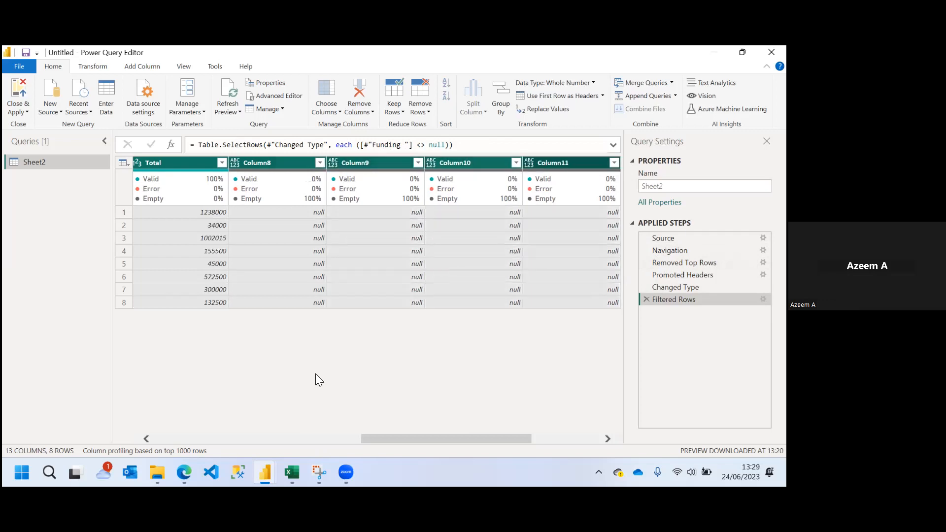
scroll(316, 373, right, 5)
ctrl+click(493, 163)
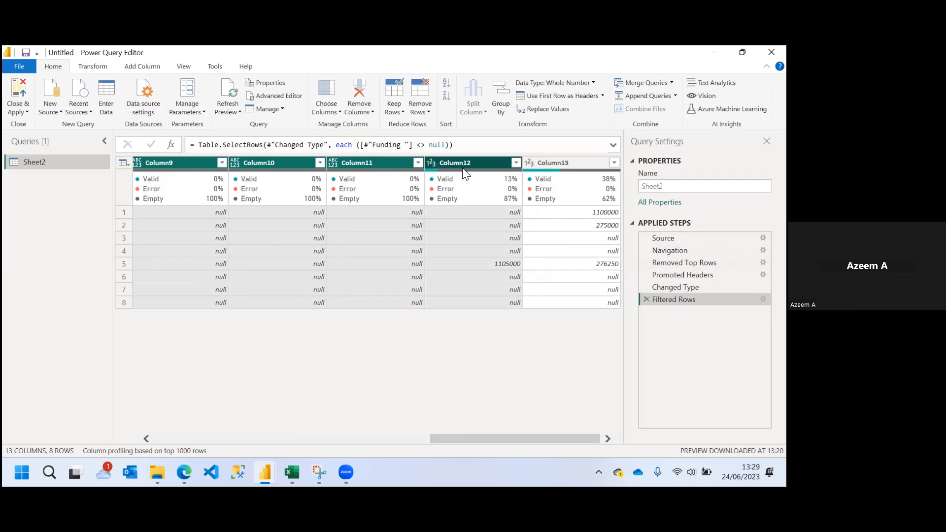
ctrl+click(551, 159)
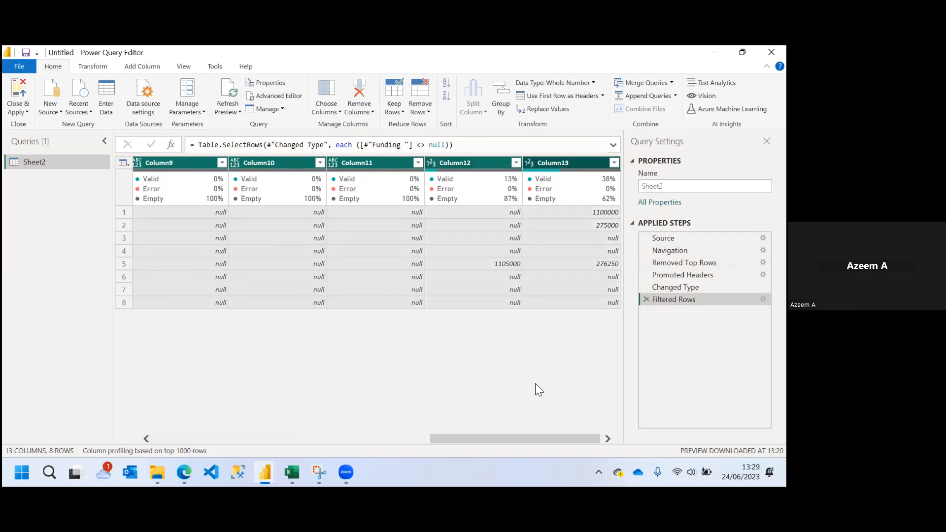
click(359, 91)
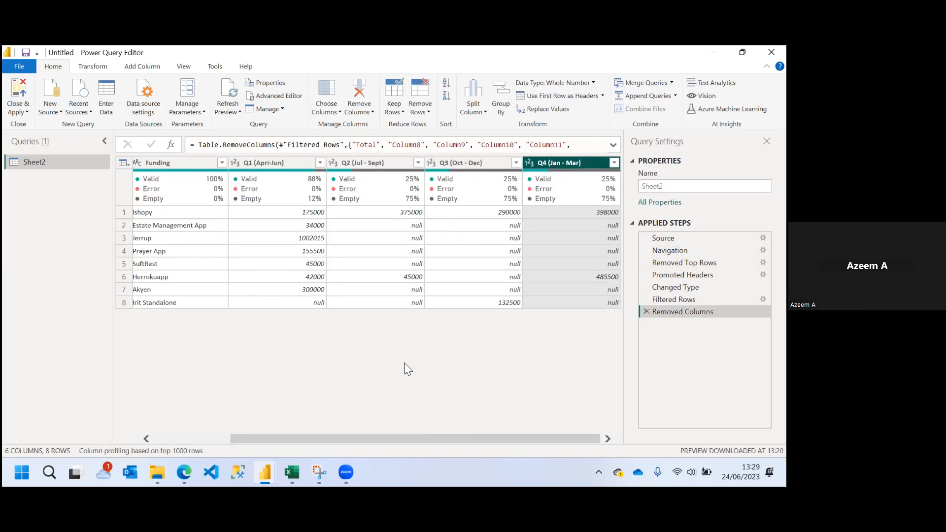
drag(254, 442, 155, 436)
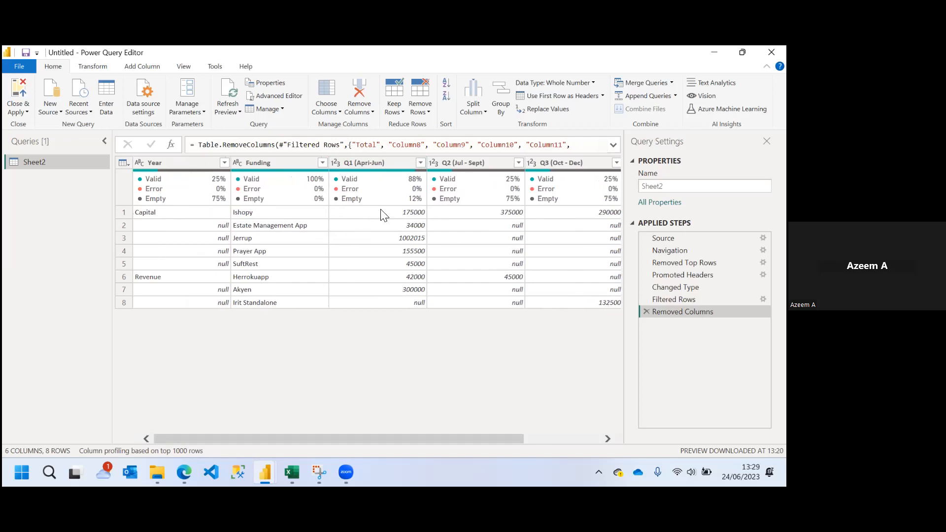
mouse_move(398, 177)
click(376, 163)
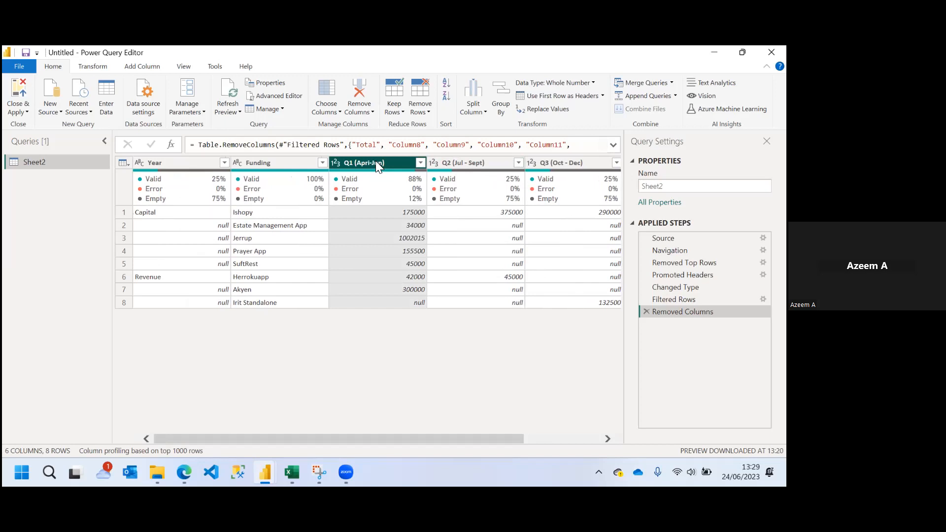
ctrl+click(465, 163)
ctrl+click(563, 163)
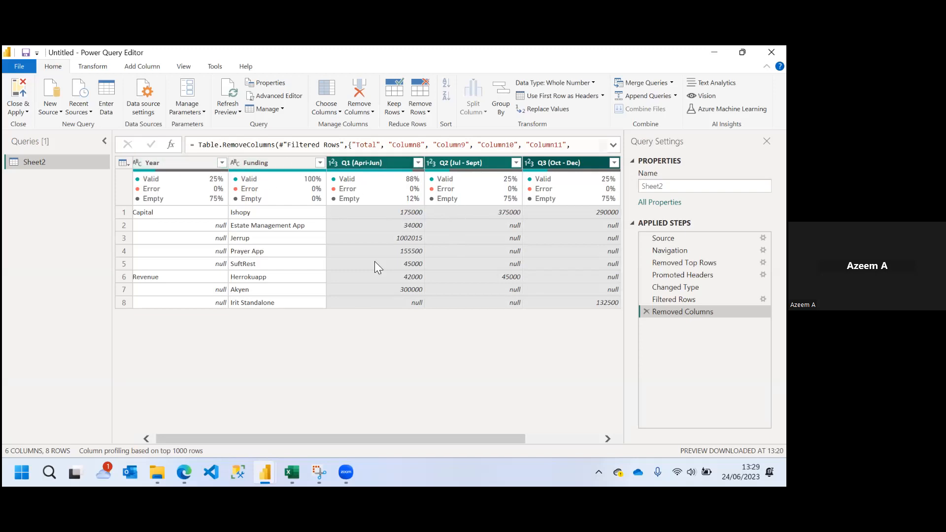
drag(260, 438, 341, 437)
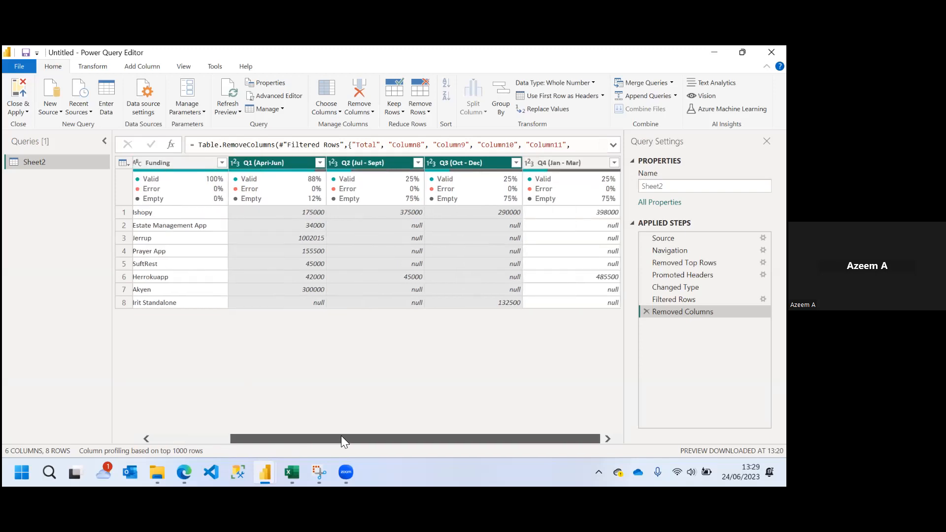
ctrl+click(568, 159)
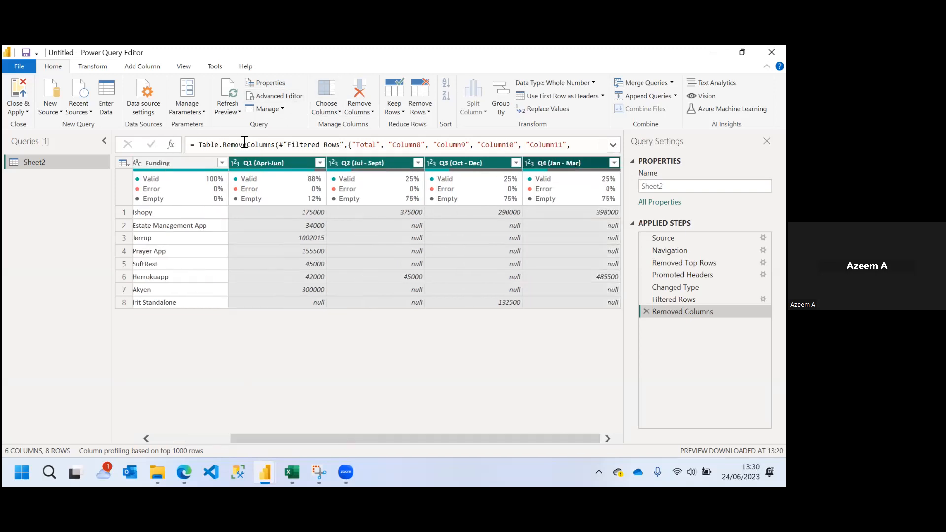
right_click(278, 163)
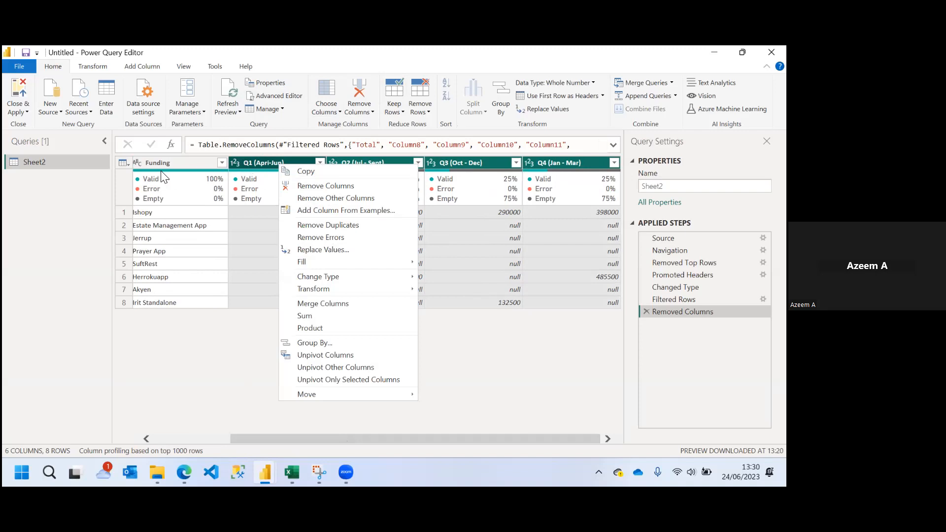
click(129, 164)
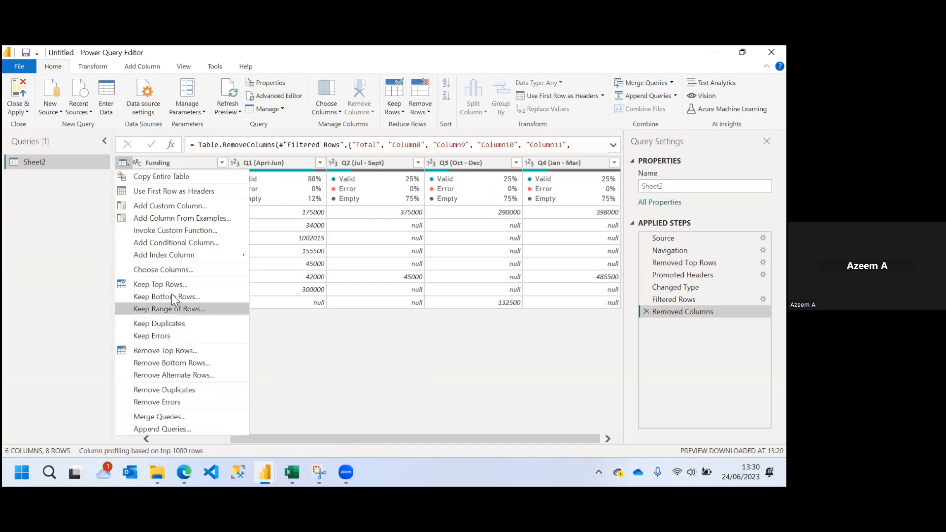
click(345, 164)
- Unpivot the four quarter columns, Q1 (Apri-Jun) through Q4 (Jan - Mar), into attribute and value columns
click(276, 162)
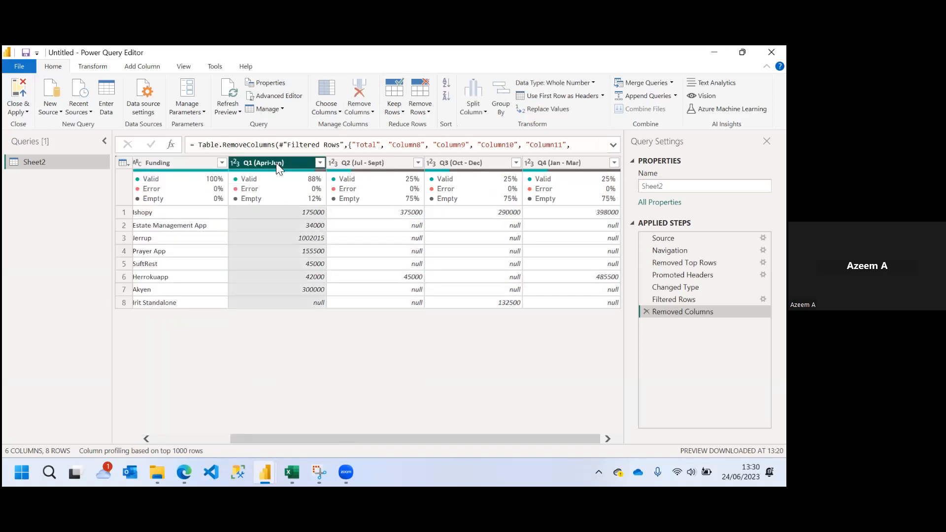
ctrl+click(374, 165)
ctrl+click(460, 162)
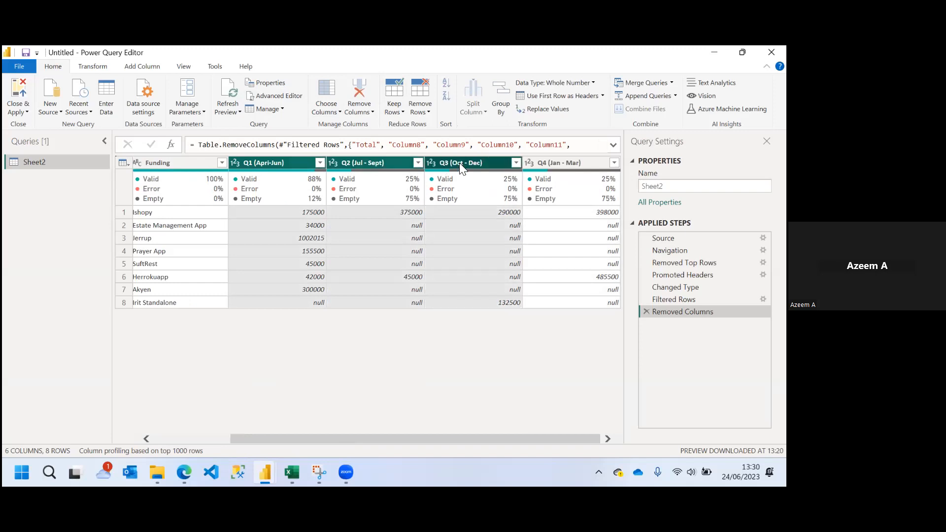
ctrl+click(553, 161)
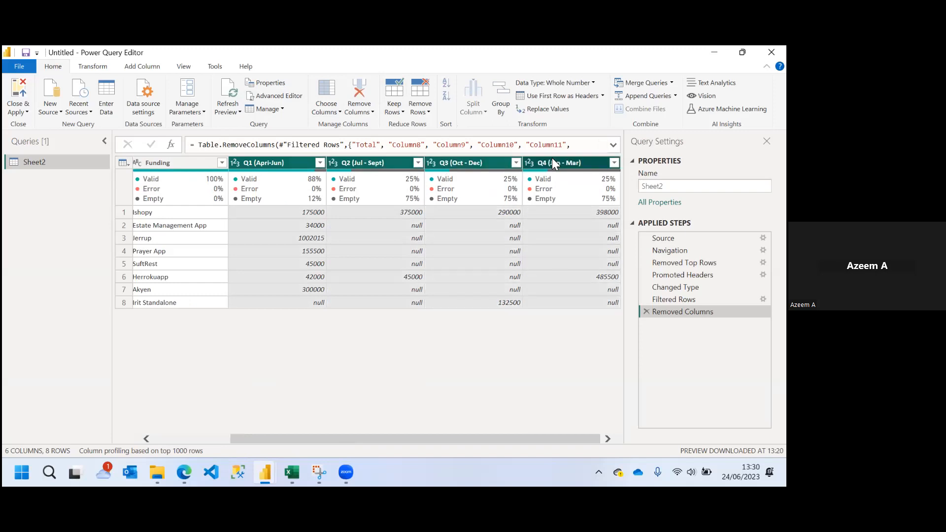
right_click(274, 165)
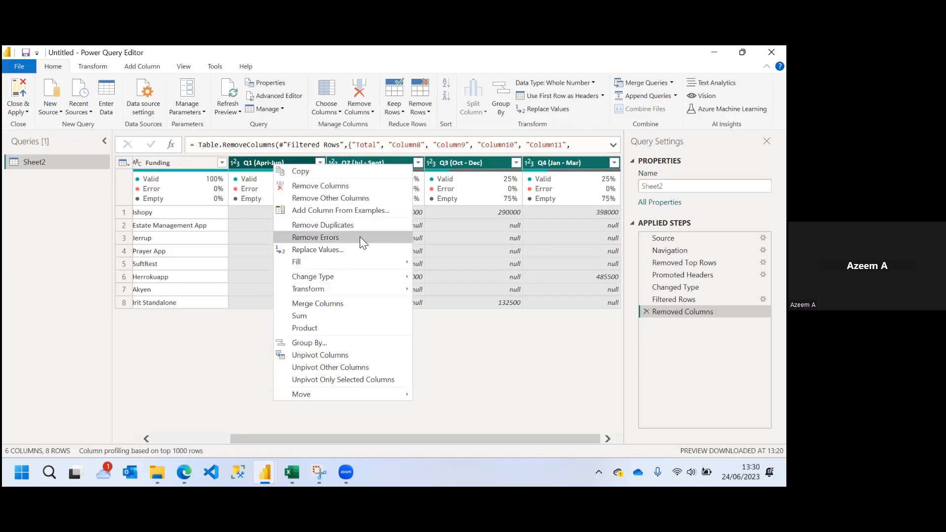
mouse_move(315, 265)
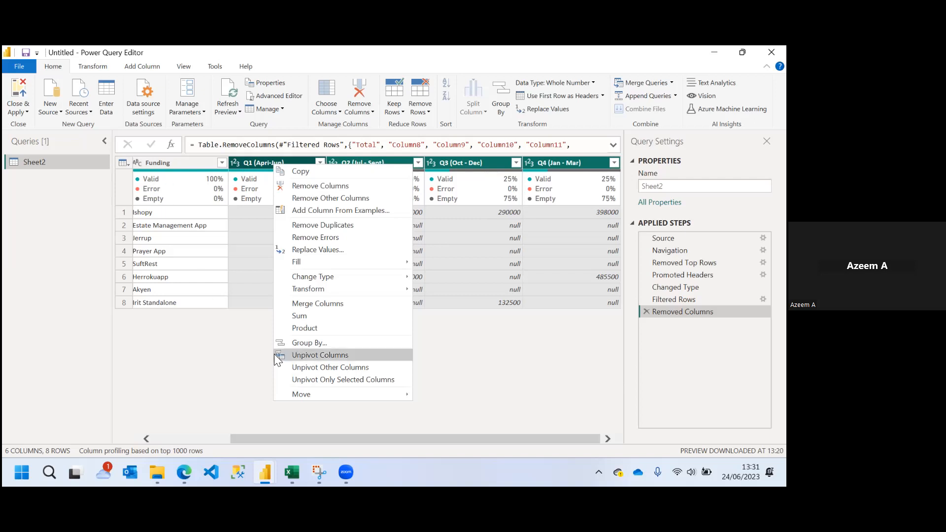
scroll(295, 373, left, 3)
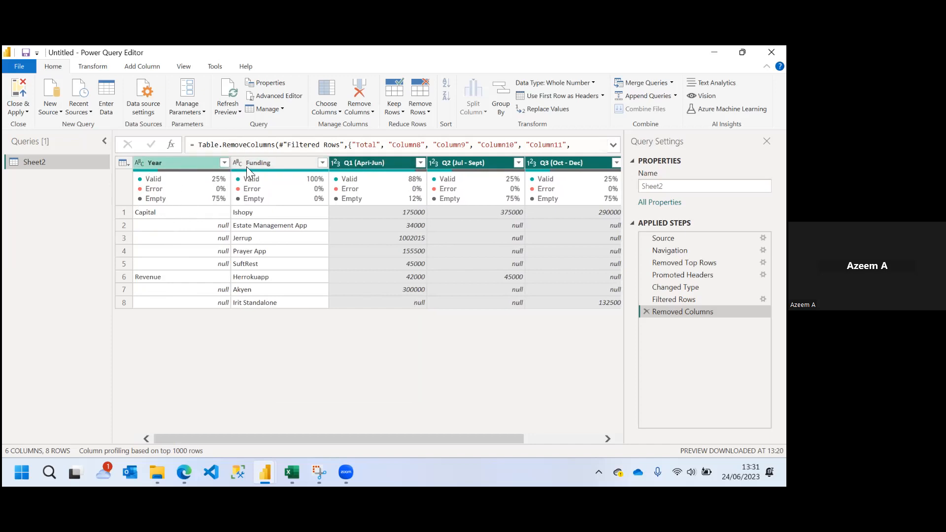
right_click(364, 164)
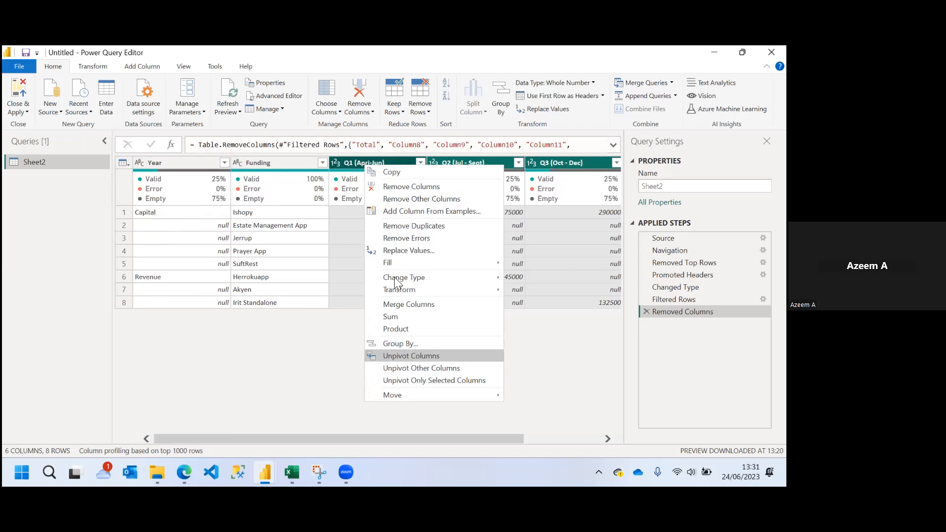
click(410, 355)
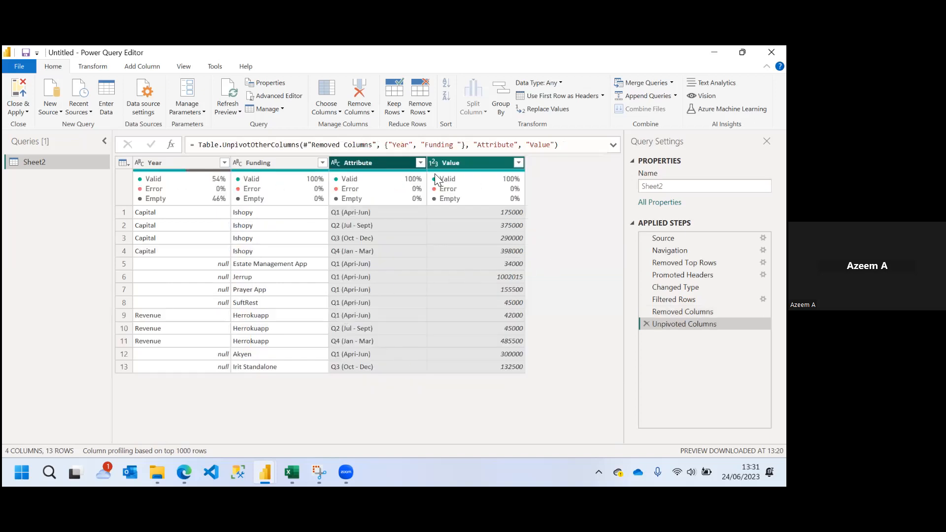
- Switch to the Suftnet Project Fundling Profile workbook in Excel
mouse_move(382, 198)
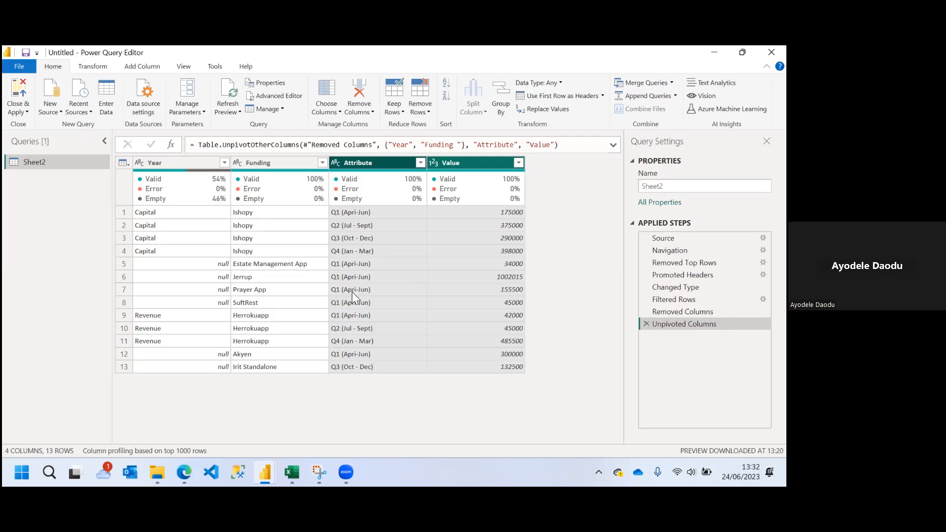
click(293, 472)
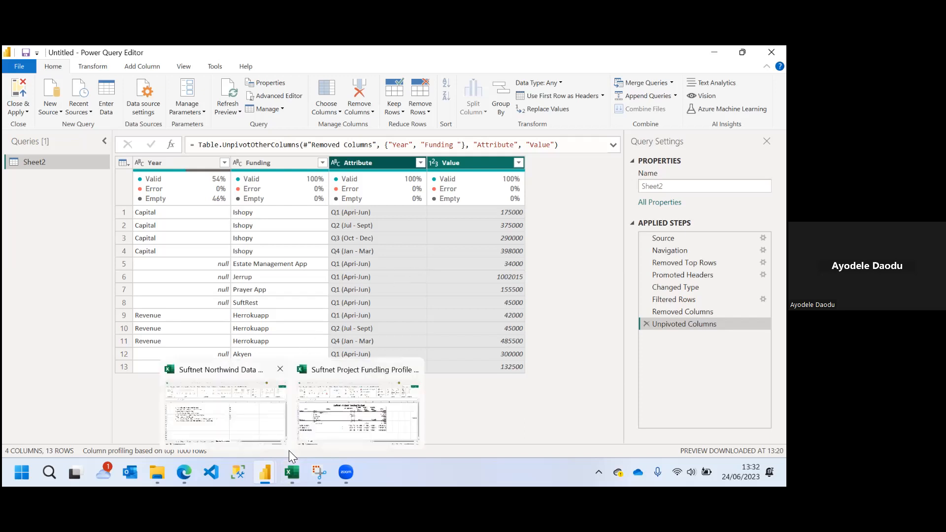
click(303, 362)
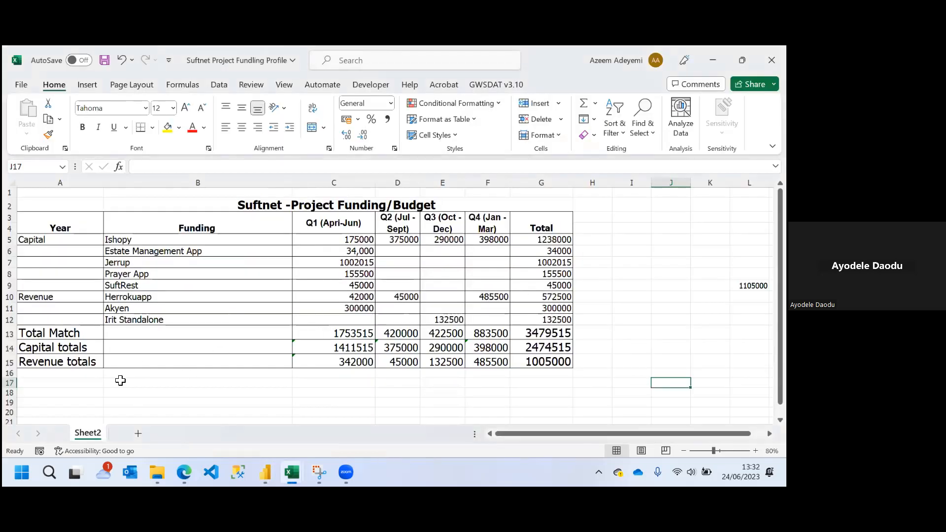
- On a new blank worksheet, enter A in C4 and B in C5, and fill the B down to C14
click(160, 234)
text(A)
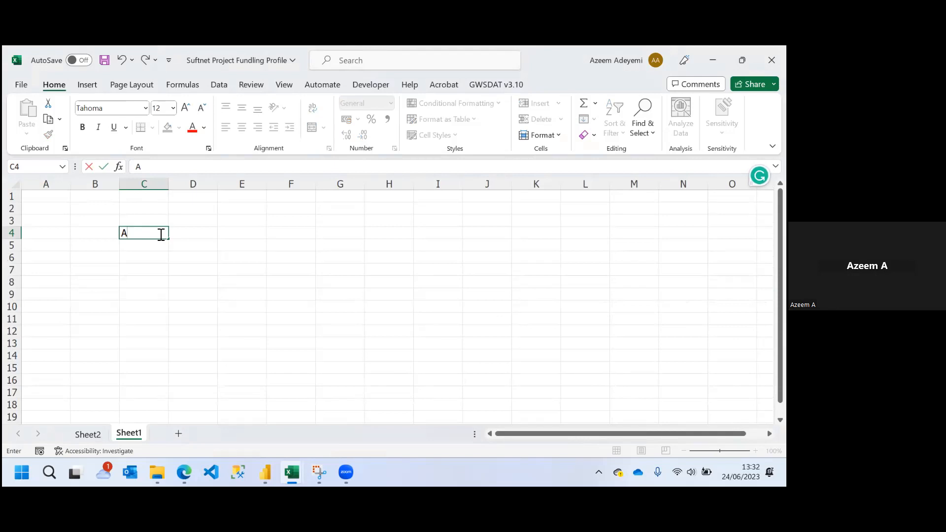
key(Return)
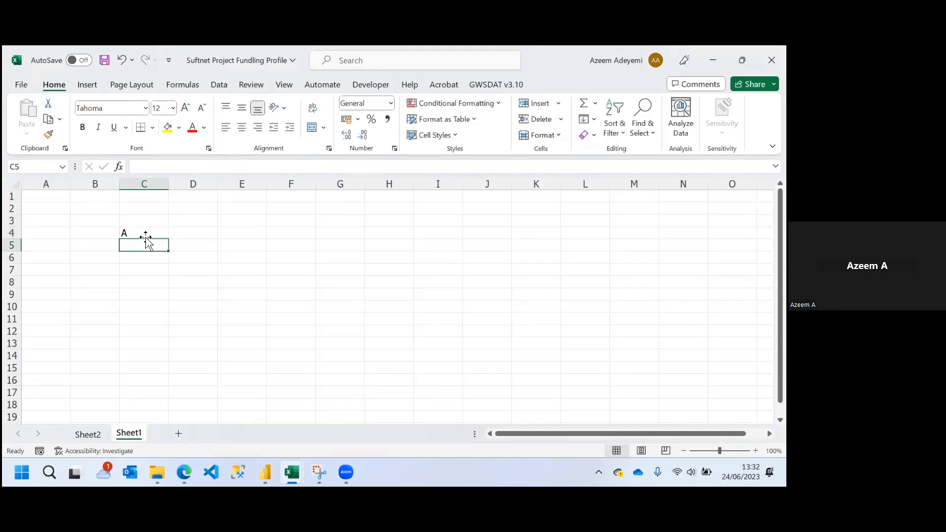
text(B)
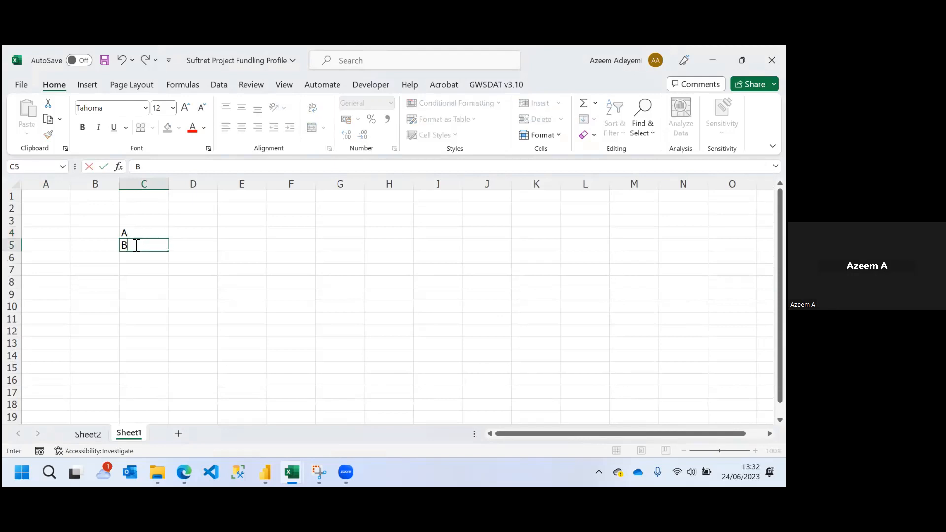
key(Return)
click(134, 244)
drag(168, 251, 150, 362)
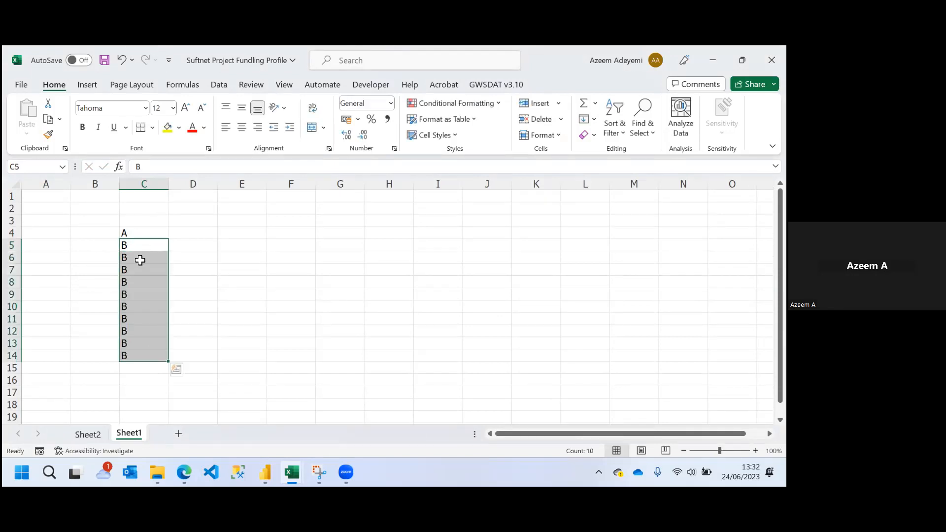
- Enter 1 in D4 and the formula =D4+1 in D5, and fill the formula down to D14
click(140, 233)
click(142, 211)
click(138, 222)
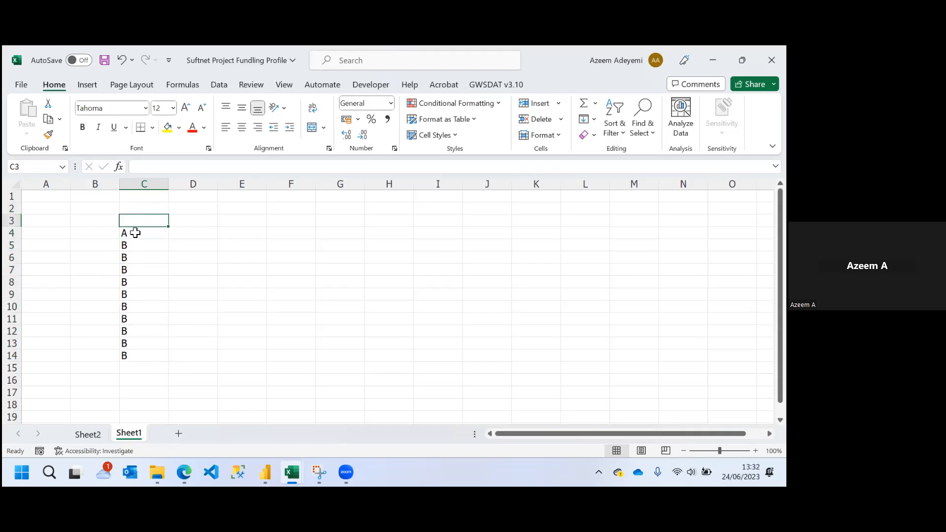
click(185, 235)
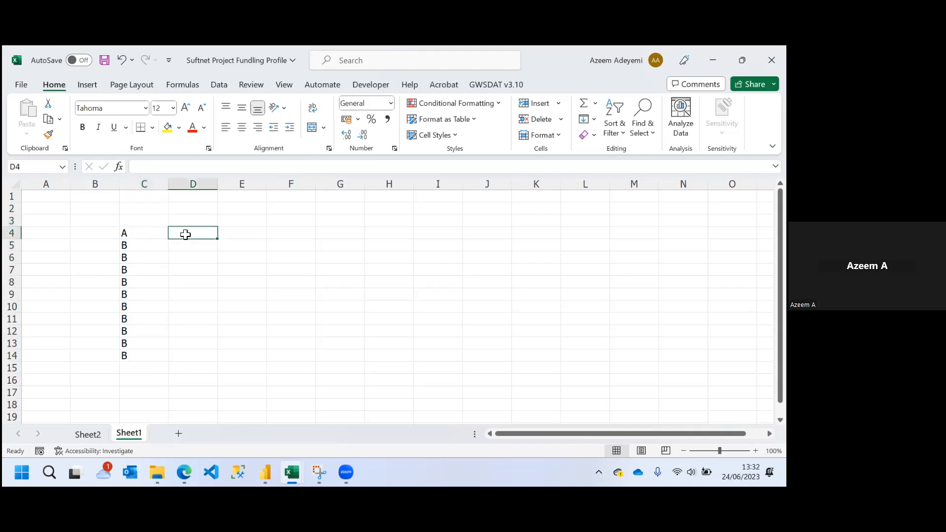
text(1)
key(Return)
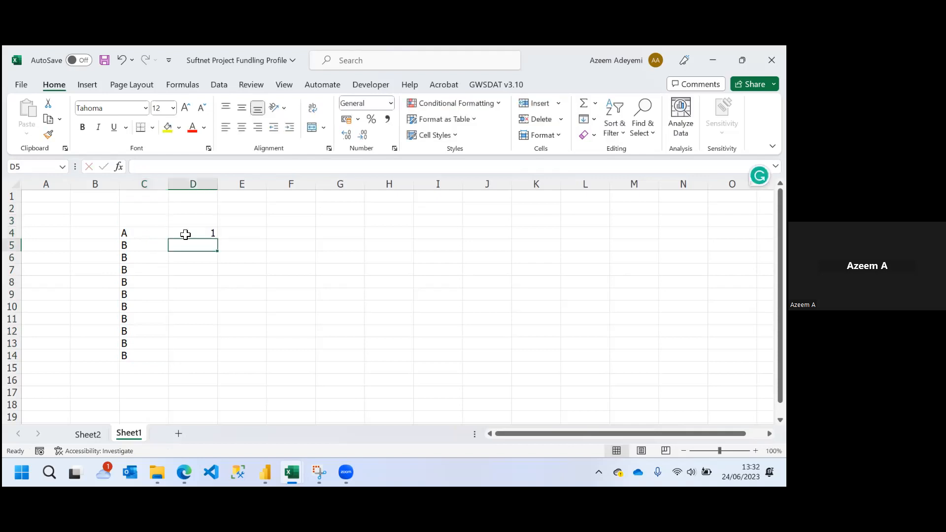
text(=)
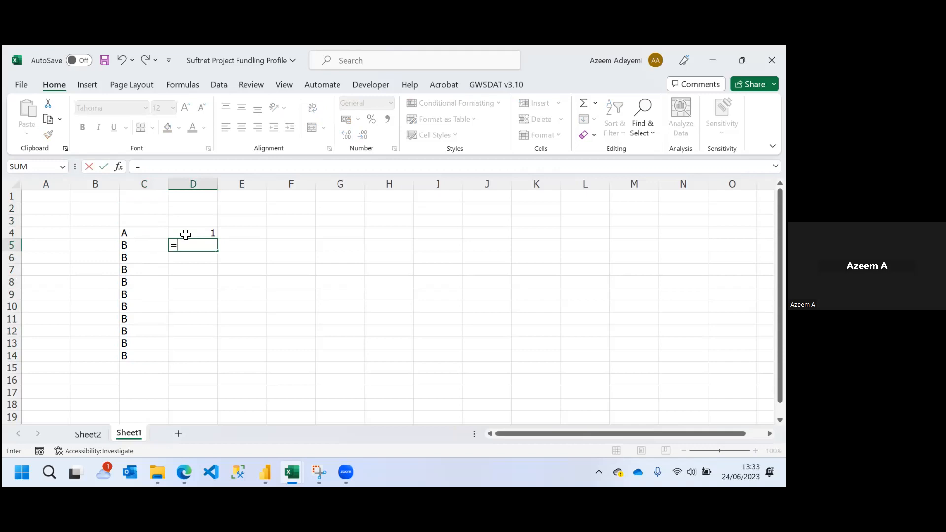
click(185, 235)
text(+1)
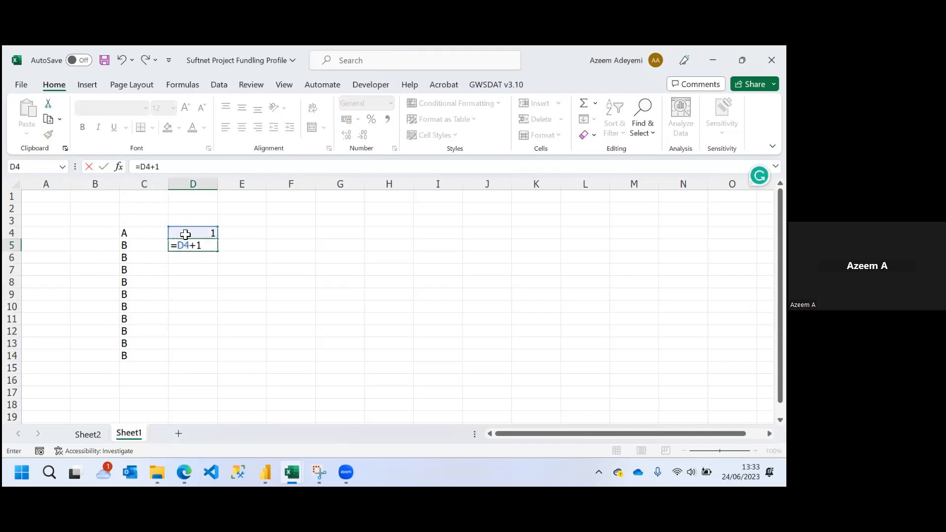
key(Return)
click(197, 247)
drag(217, 251, 213, 360)
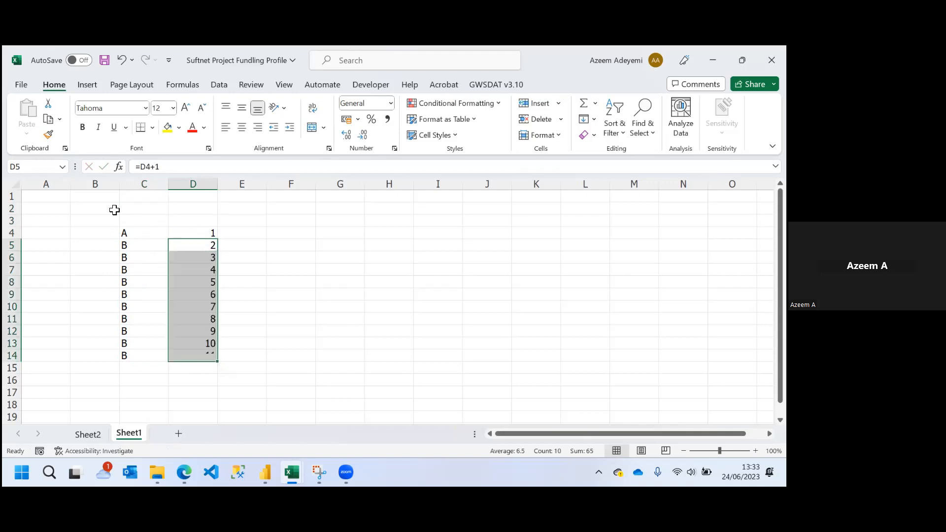
- Add the header Names in C3 and the header Value in D3 above the example data
click(139, 224)
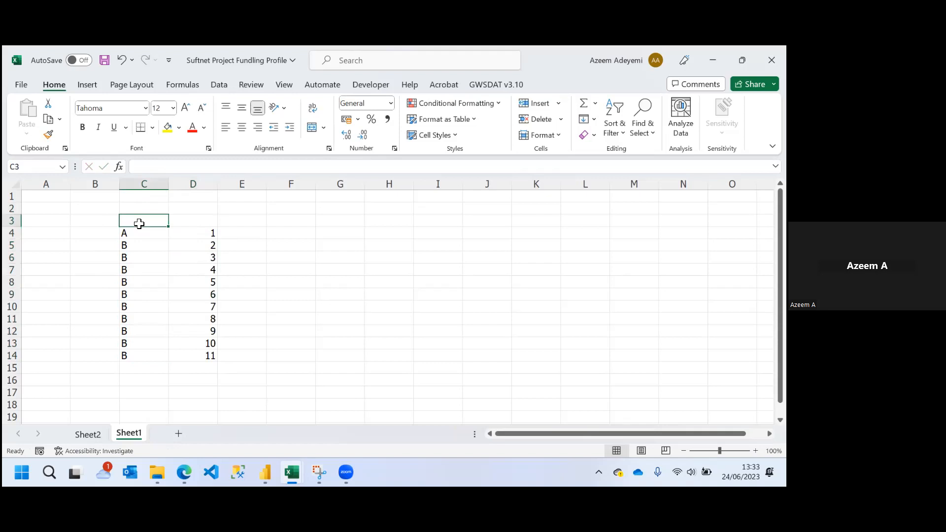
text(Names)
key(Tab)
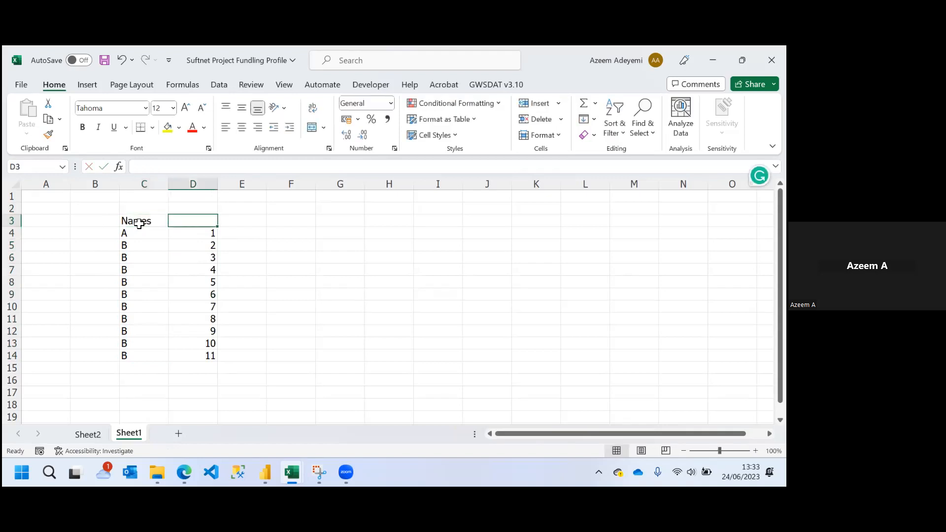
text(Value)
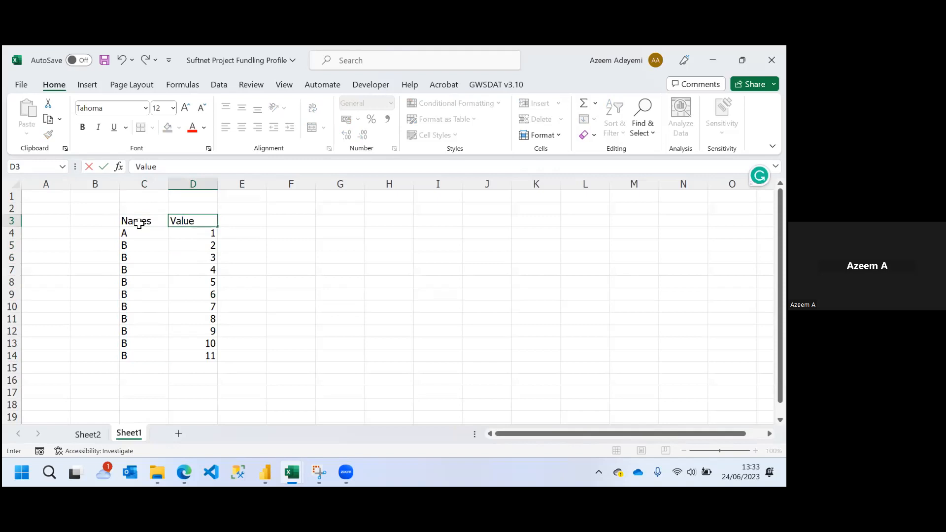
click(173, 234)
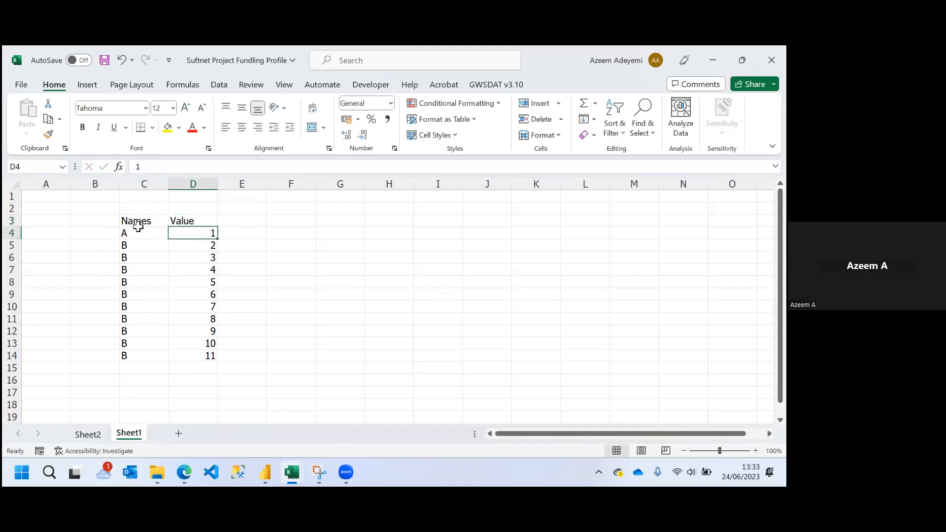
- Copy the Names and Value table in C3:D14 and paste it transposed starting at G3
drag(130, 223, 183, 352)
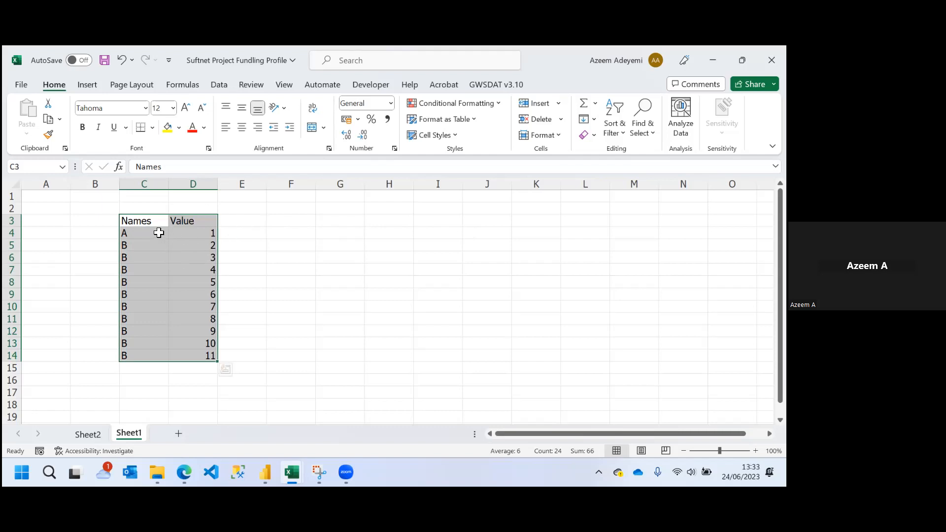
key(ctrl+c)
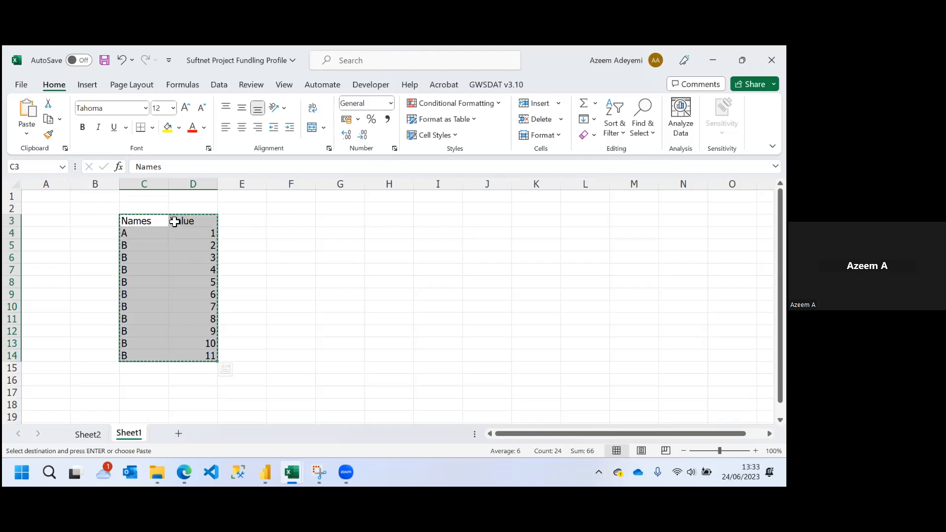
click(340, 222)
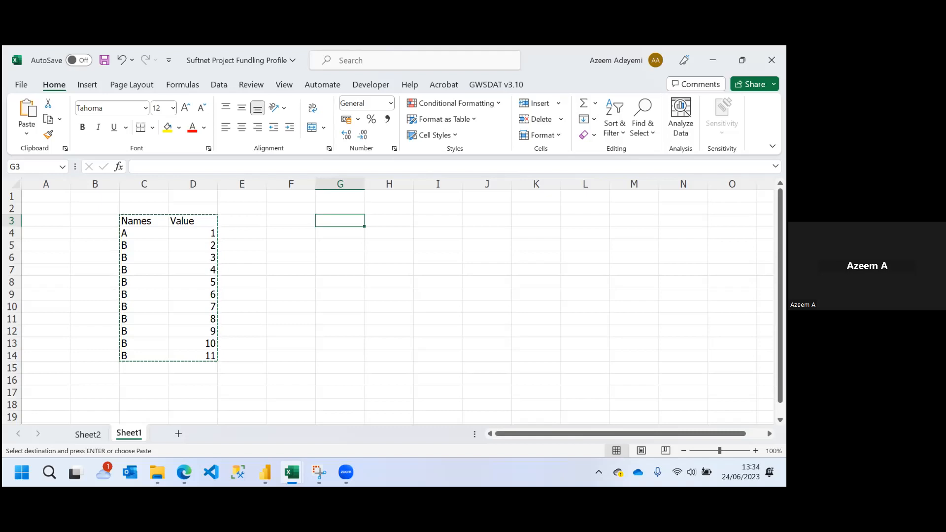
click(26, 132)
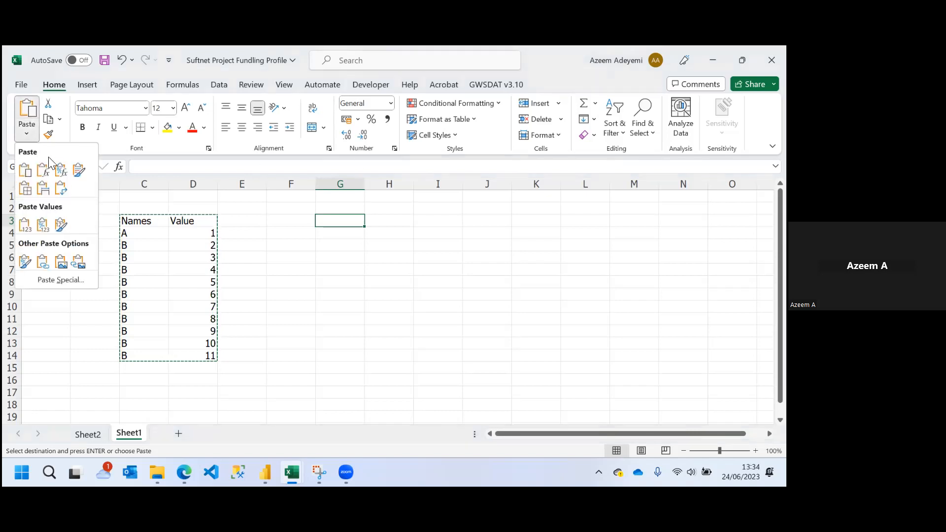
click(59, 280)
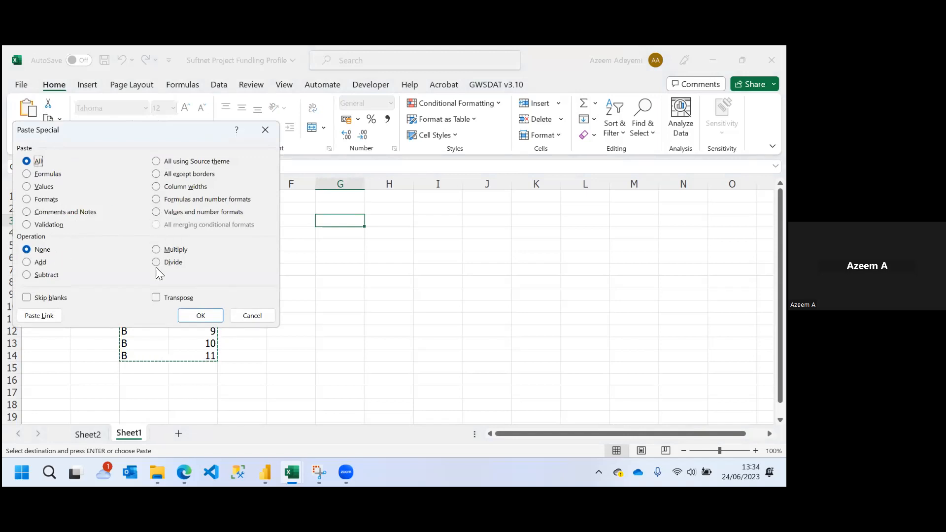
click(157, 298)
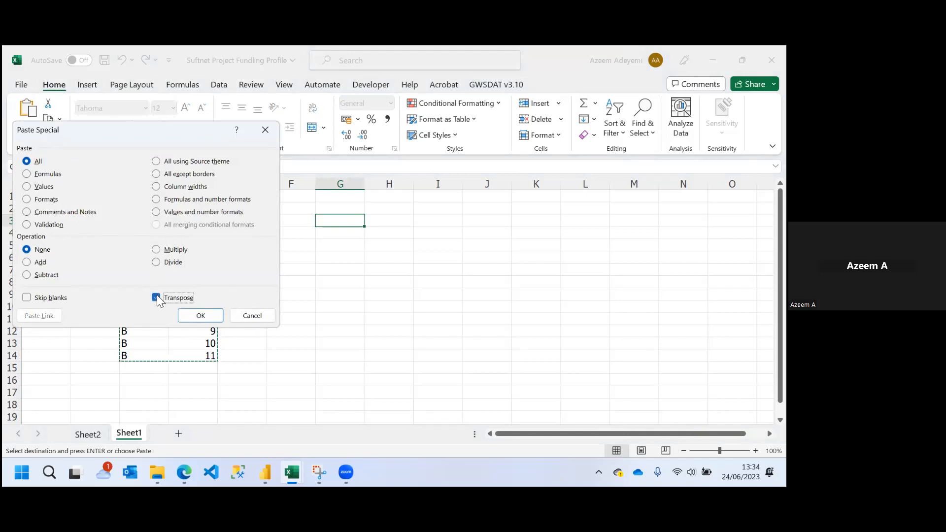
click(200, 315)
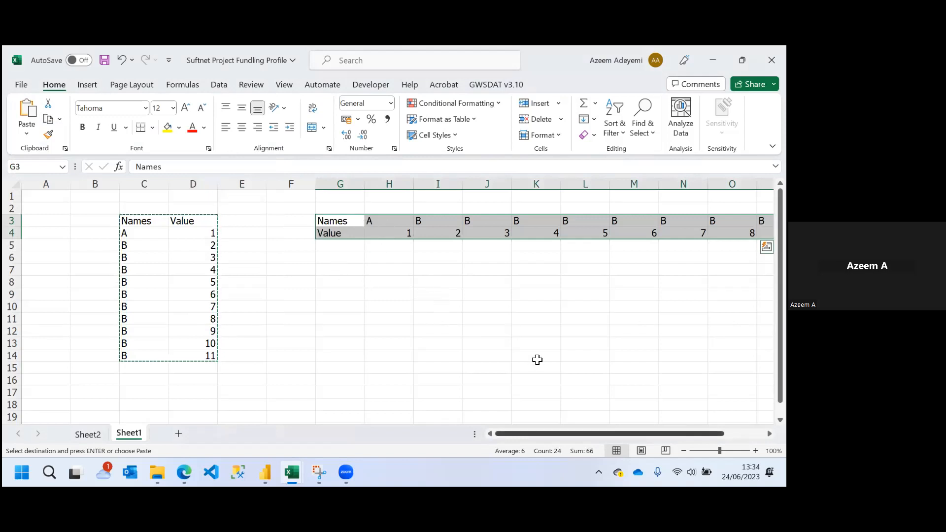
scroll(537, 360, right, 2)
scroll(537, 359, right, 2)
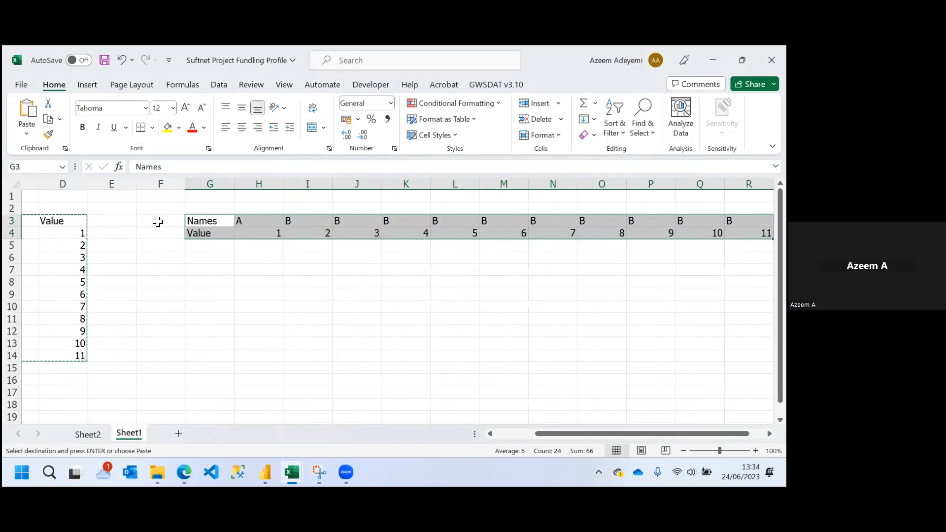
drag(199, 220, 650, 236)
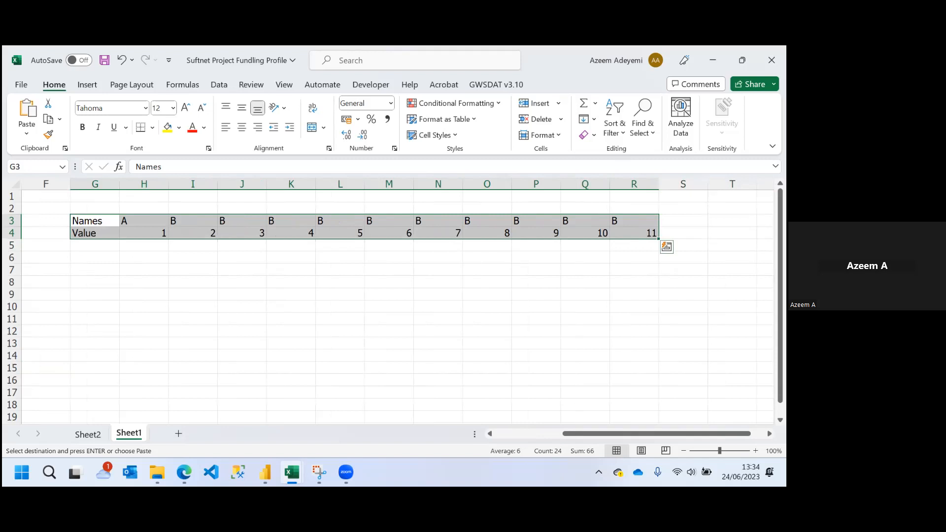
click(712, 60)
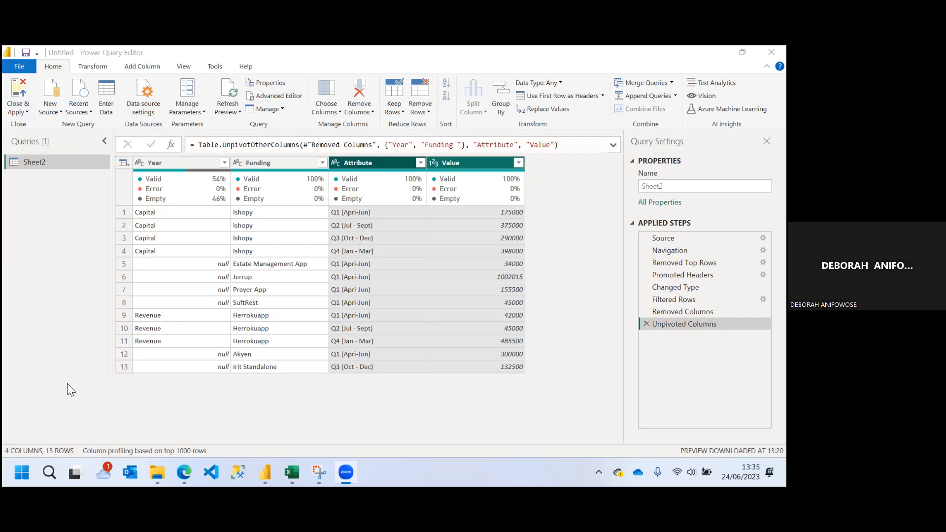
mouse_move(291, 472)
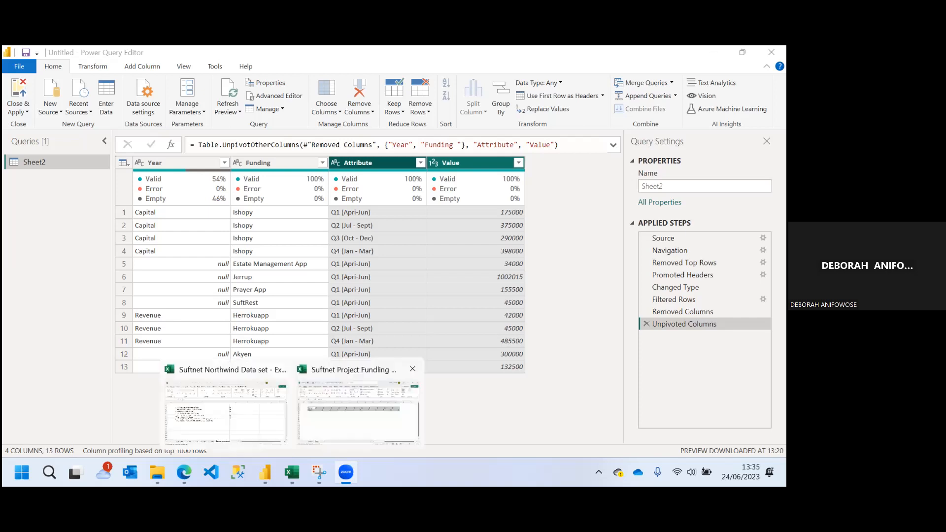
click(358, 409)
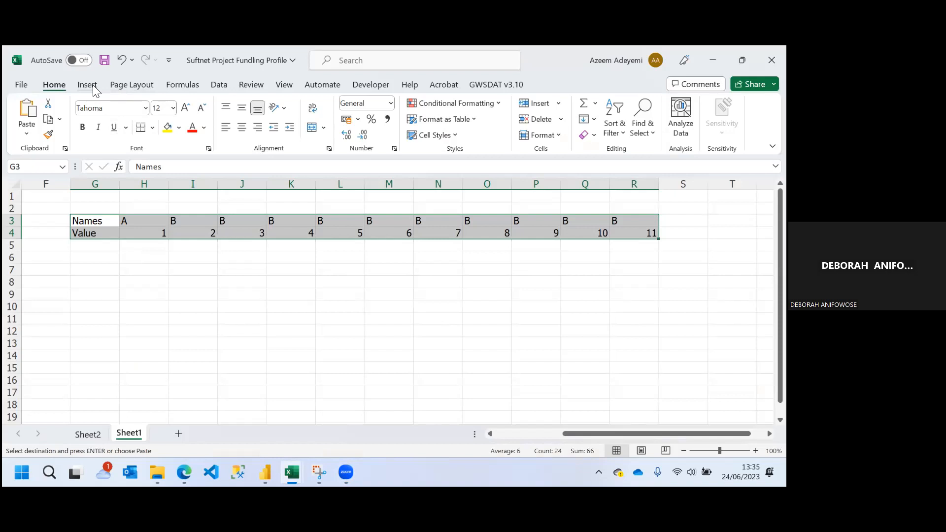
- Insert a PivotTable from the transposed range G3:R4 on the existing worksheet at Sheet1 cell K9
click(88, 85)
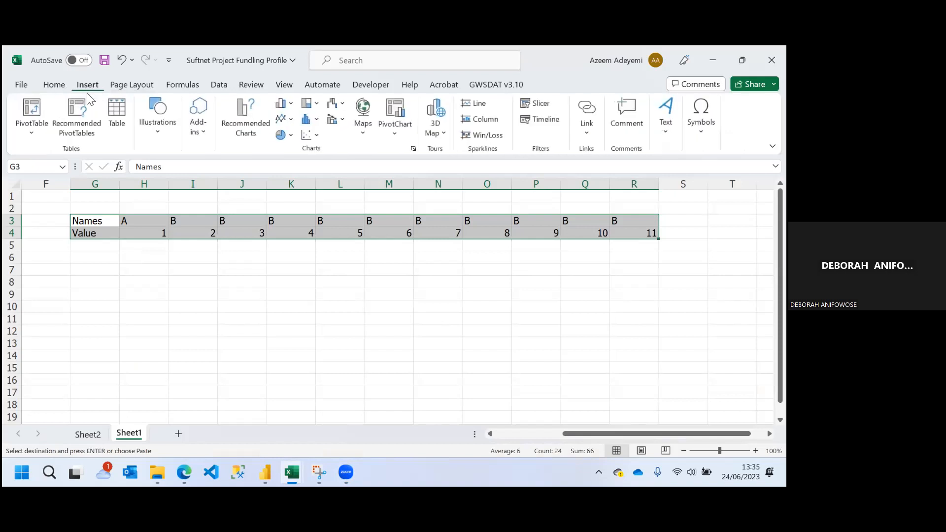
click(32, 113)
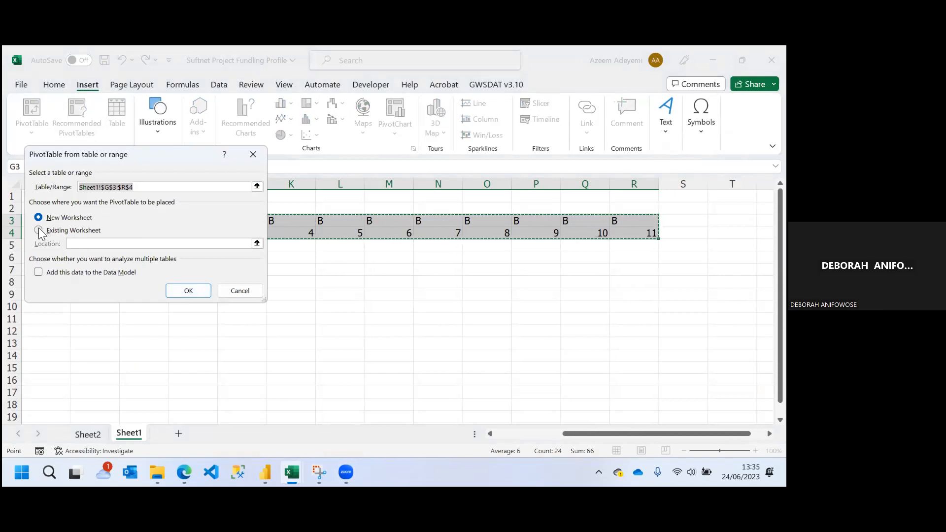
click(39, 231)
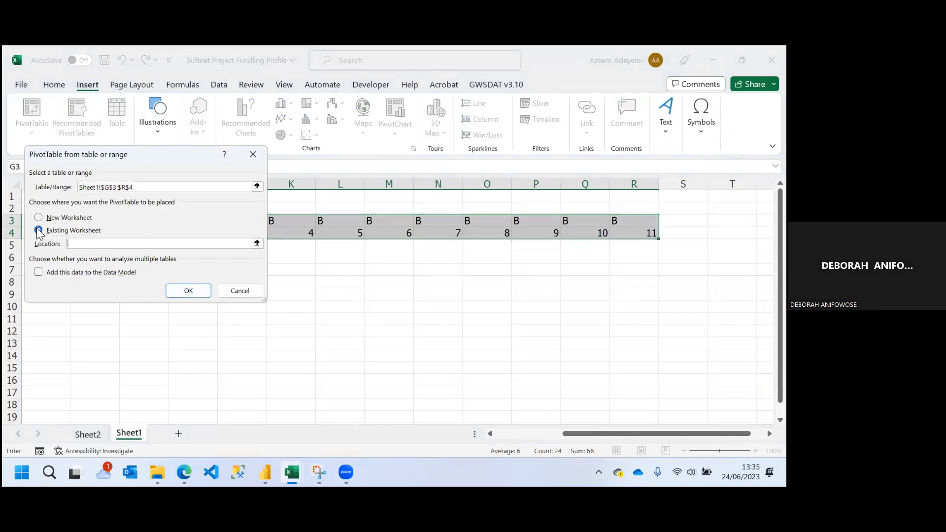
click(303, 293)
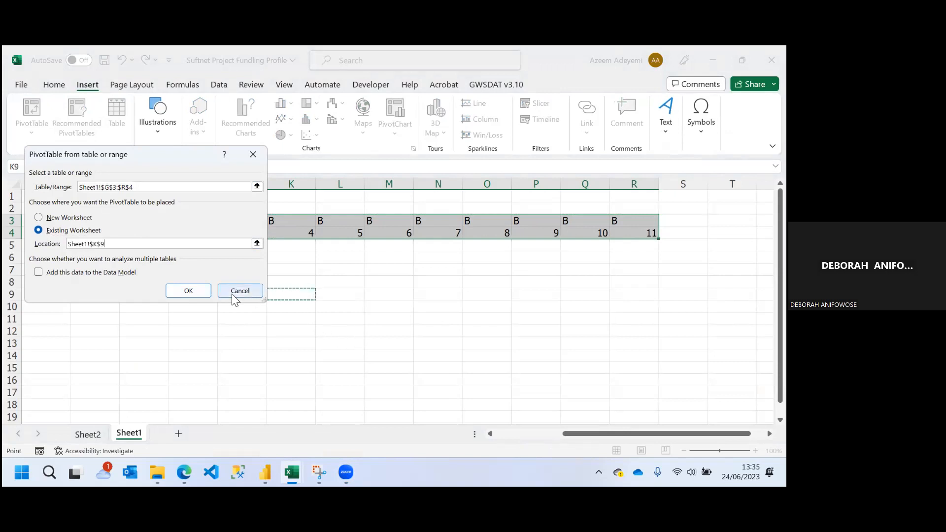
click(190, 292)
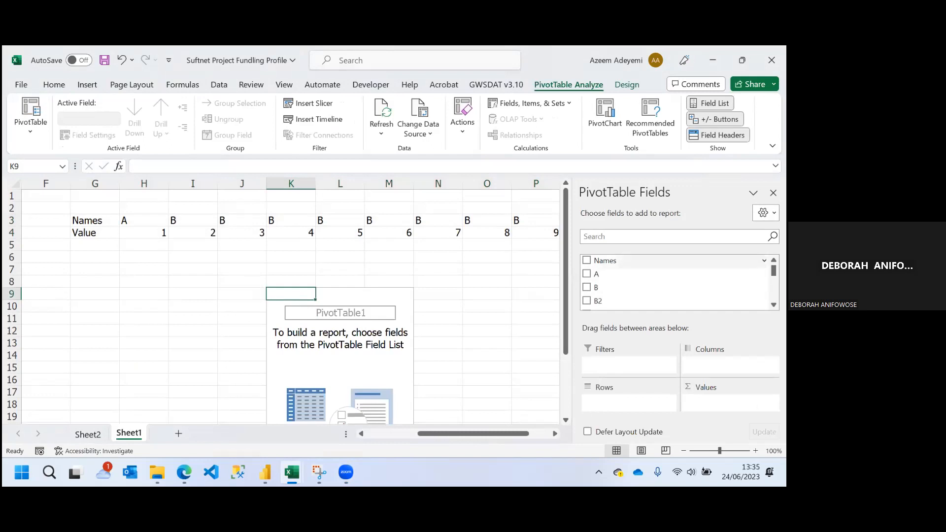
- Add the Names field to the PivotTable's rows and also to its values as a count
click(606, 261)
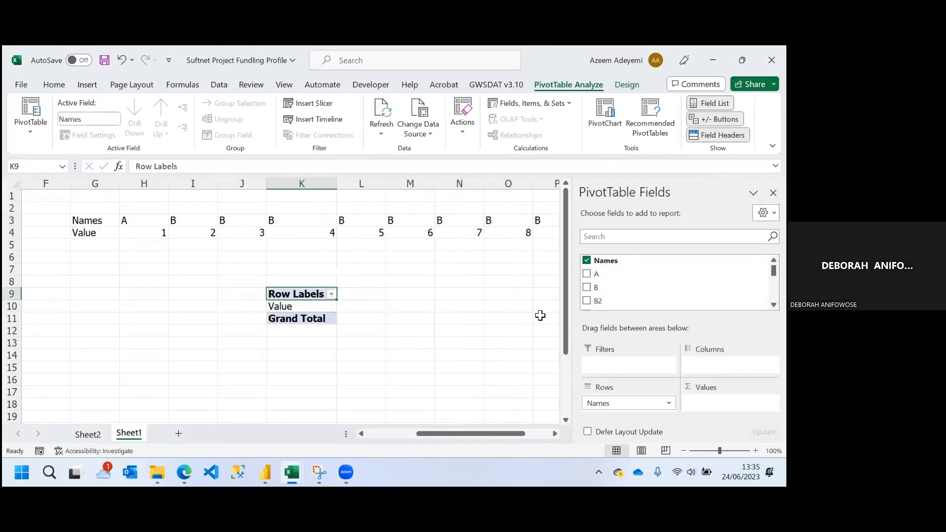
mouse_move(774, 271)
mouse_down()
mouse_move(774, 296)
mouse_move(774, 269)
mouse_up()
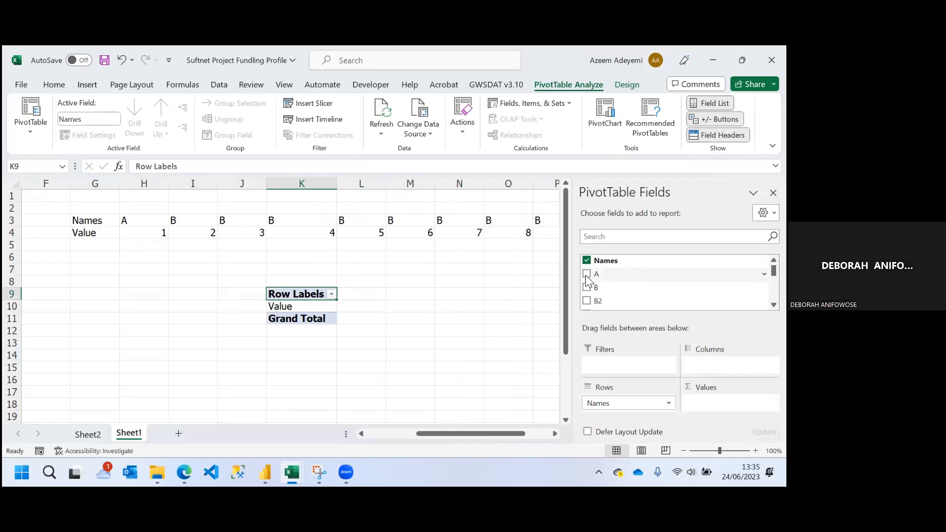
drag(606, 261, 725, 402)
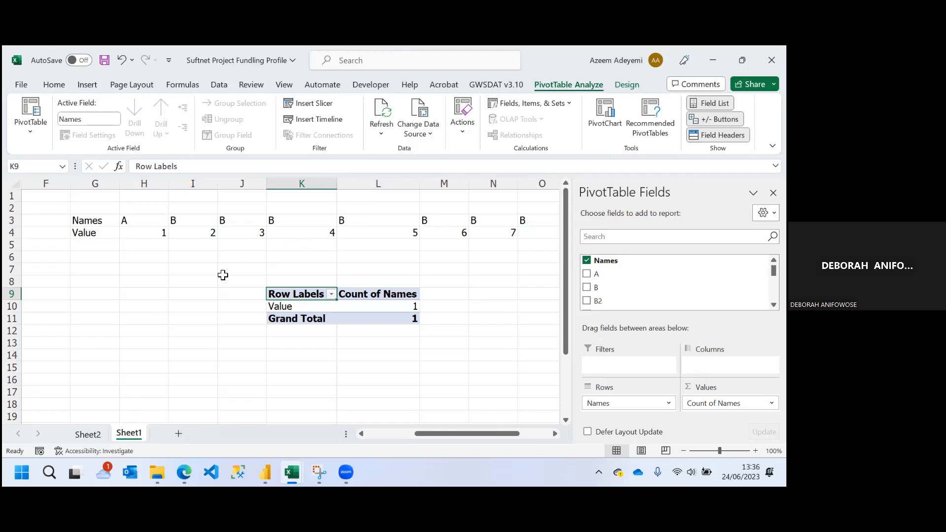
- Switch to the Power Query Editor and select the Year column of the Sheet2 query
mouse_move(265, 472)
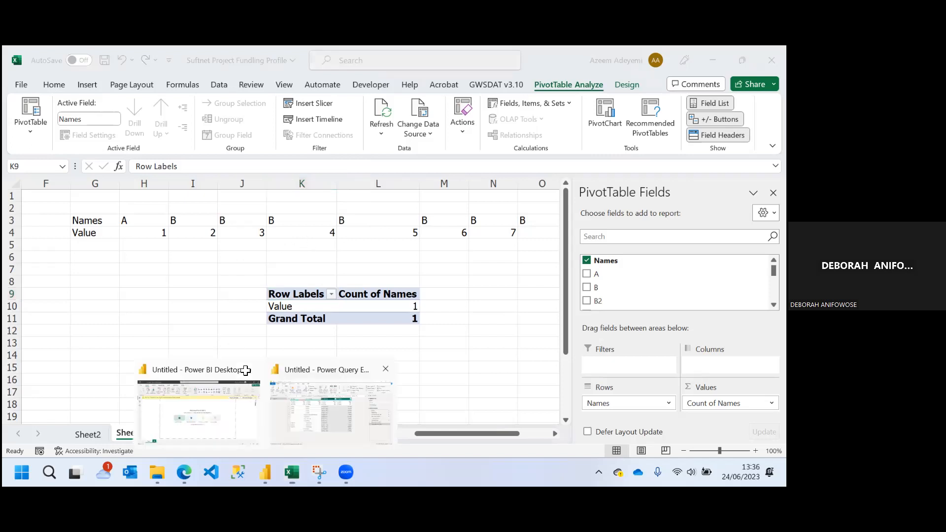
click(323, 409)
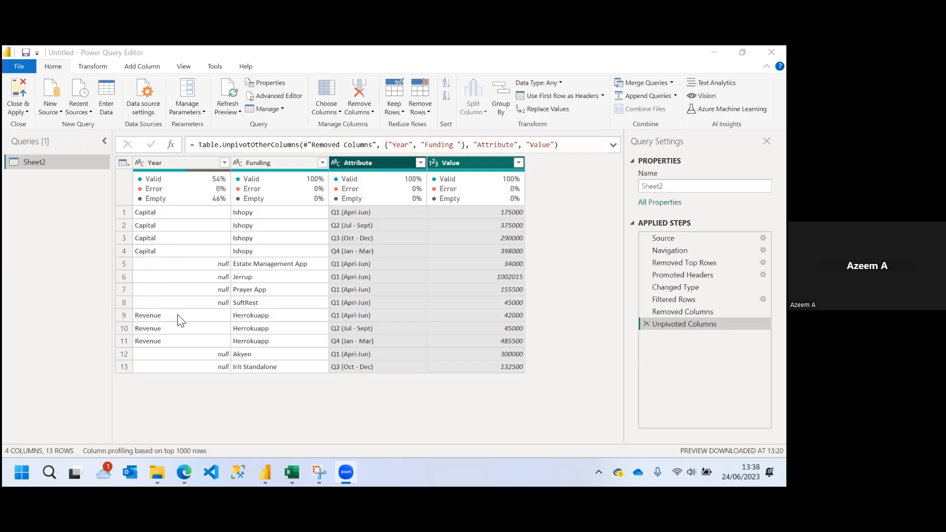
click(176, 162)
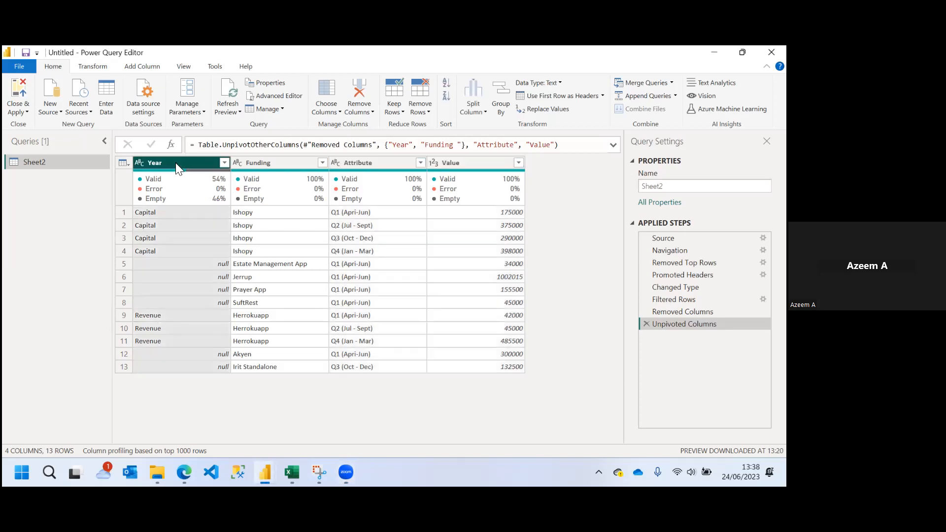
right_click(175, 163)
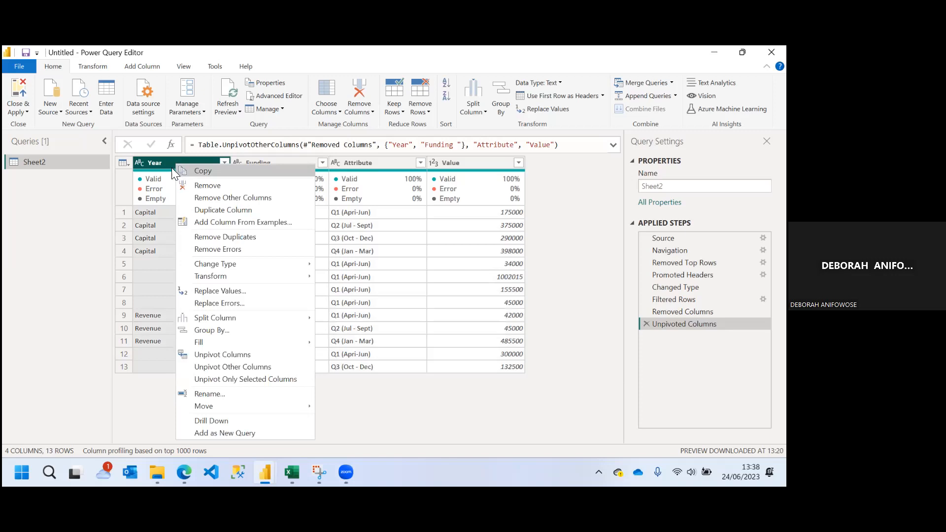
click(82, 204)
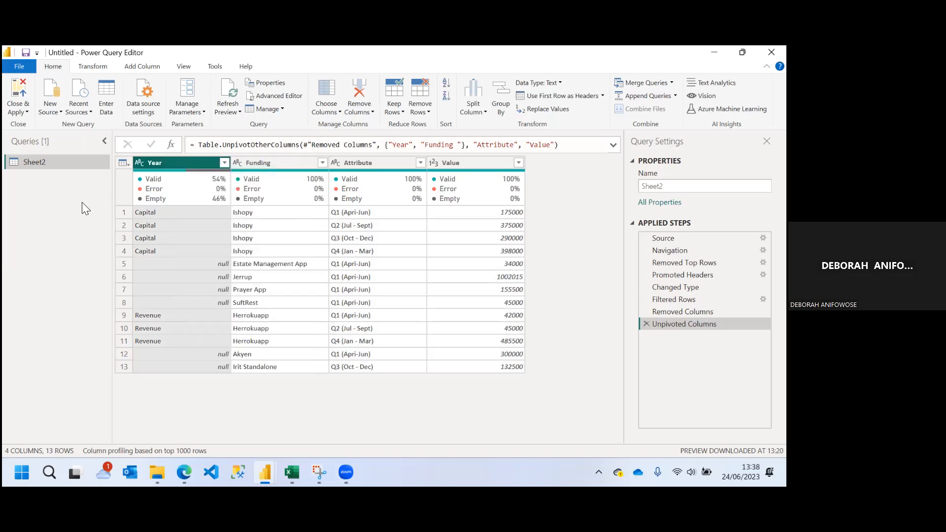
- Try filling the Year column's empty values upward and delete the resulting applied step
right_click(200, 162)
mouse_move(235, 340)
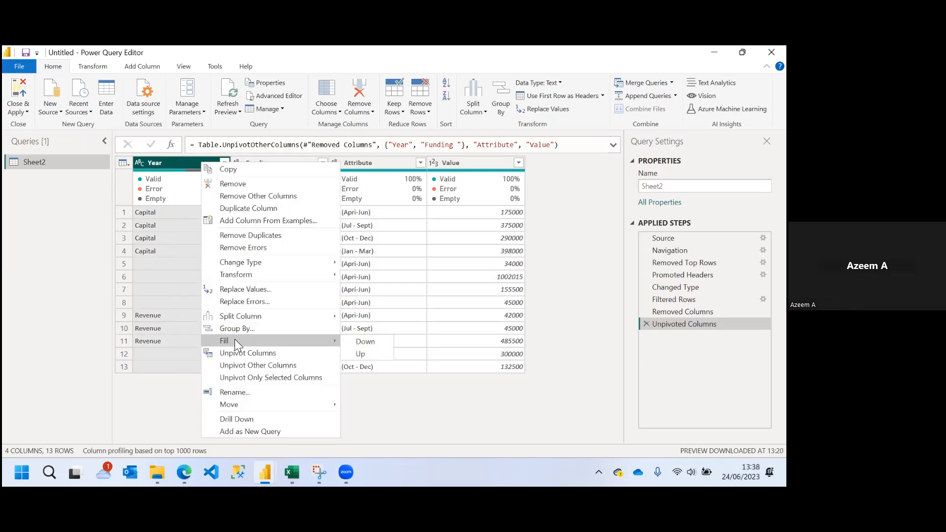
click(361, 353)
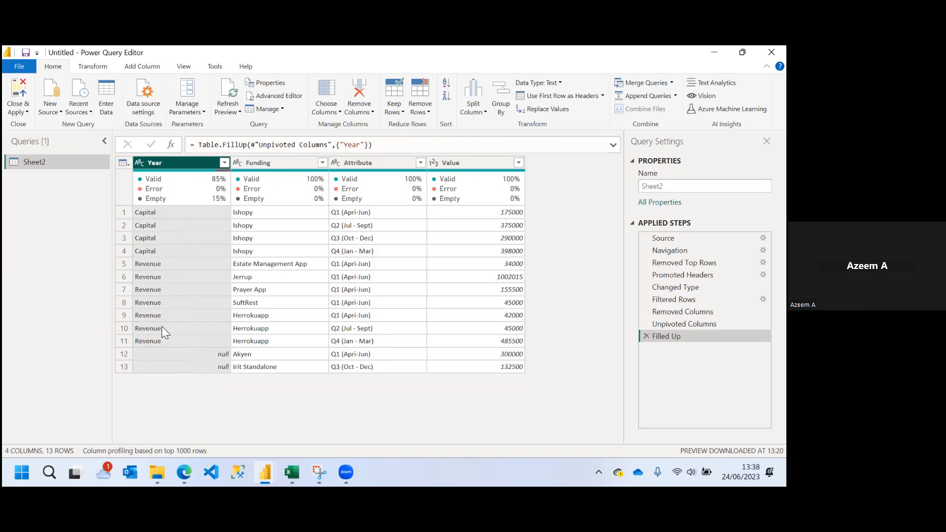
drag(680, 324, 685, 340)
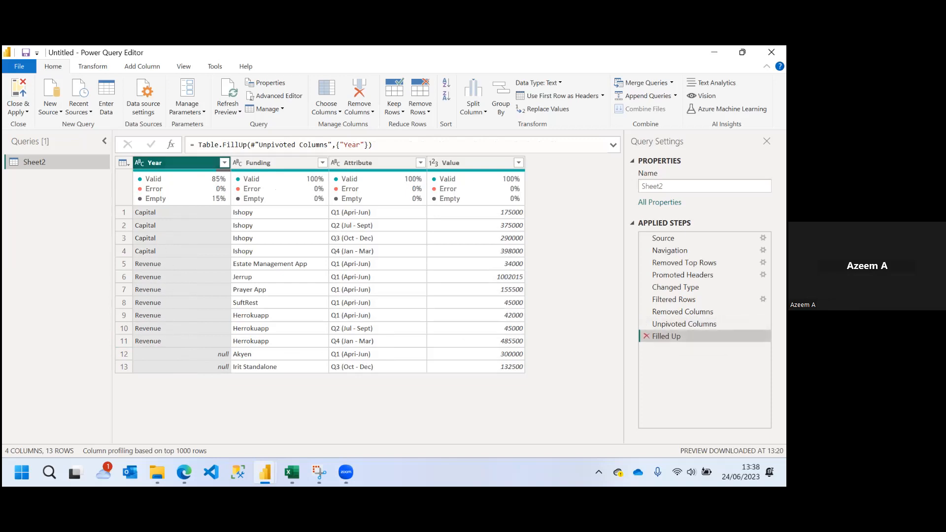
key(Delete)
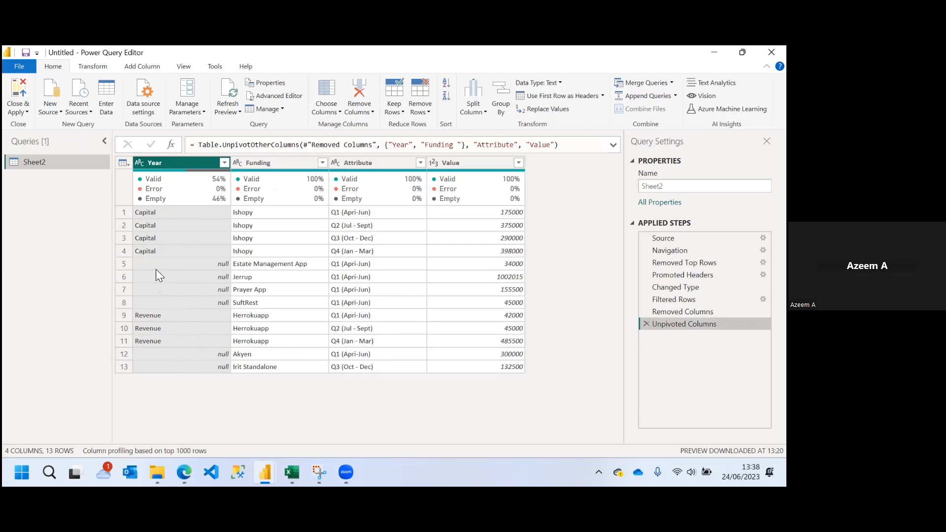
- Try filling the Year column's empty values downward and remove that fill from the applied steps
right_click(189, 162)
mouse_move(229, 340)
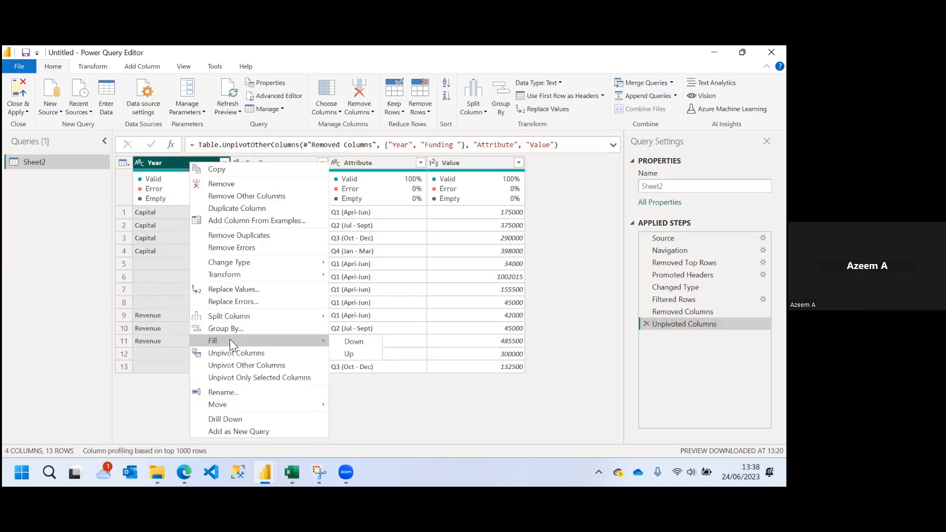
click(354, 341)
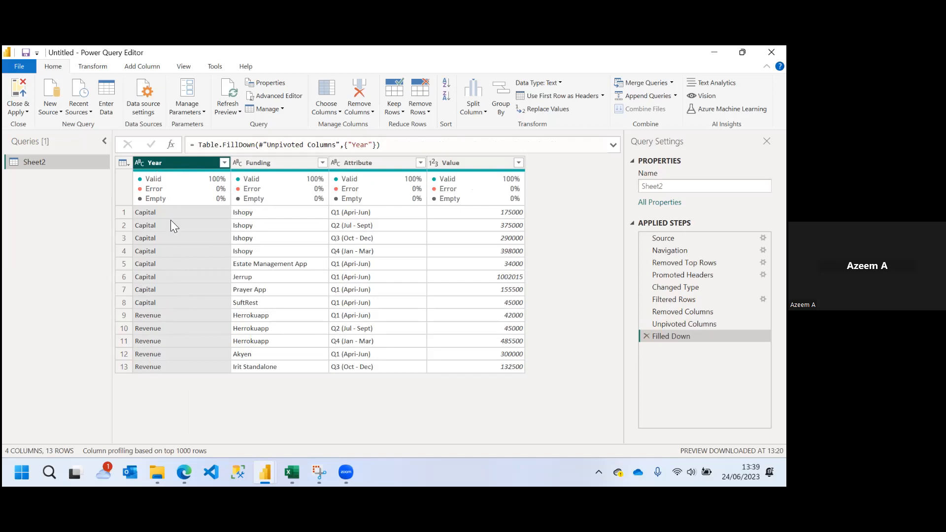
right_click(167, 163)
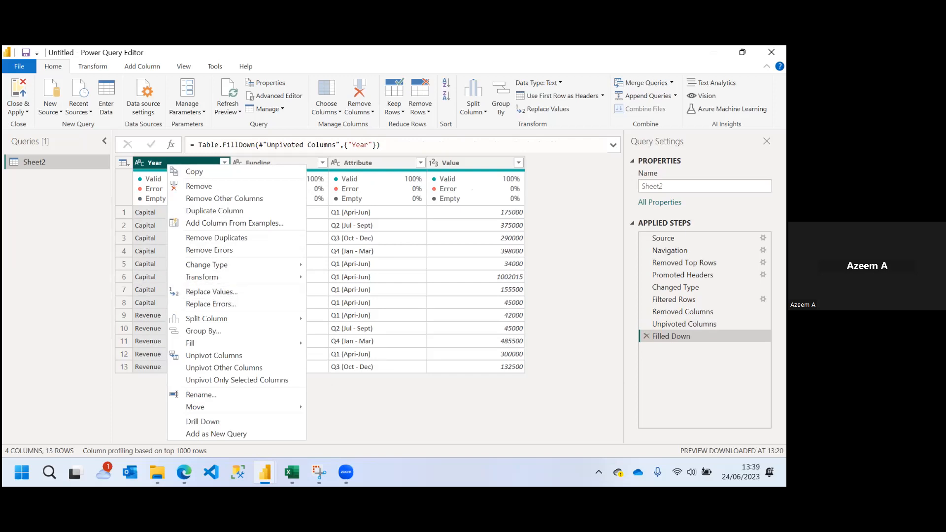
click(646, 336)
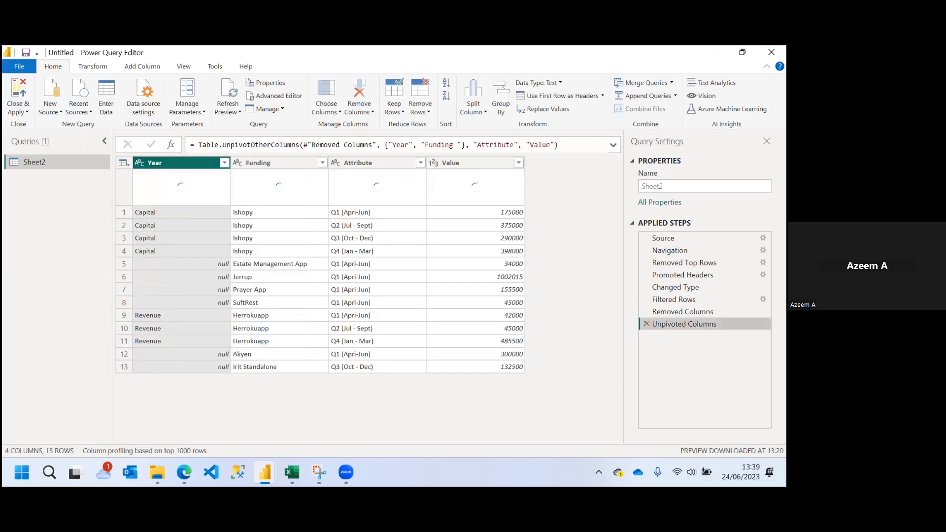
- Try replacing null with Capital in the Year column and delete the replacement from the applied steps
right_click(162, 260)
click(199, 296)
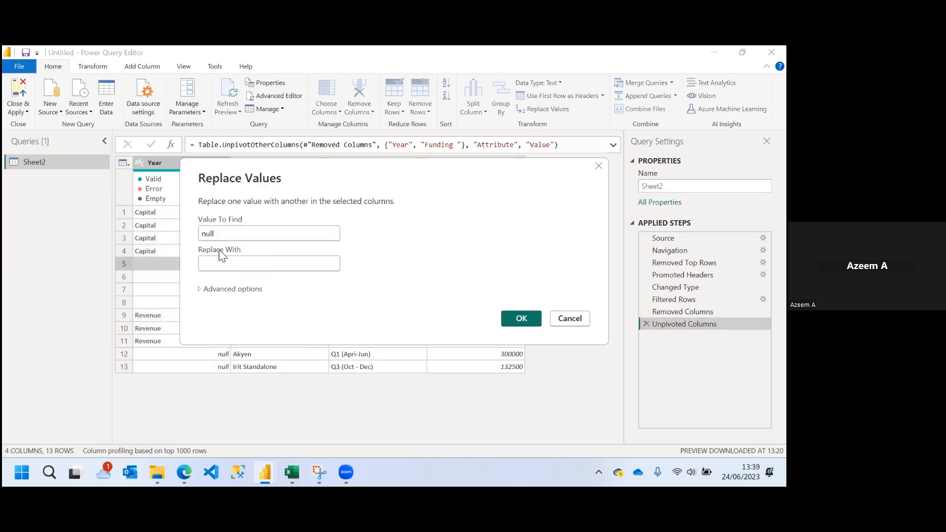
click(213, 262)
text(Capital)
click(517, 315)
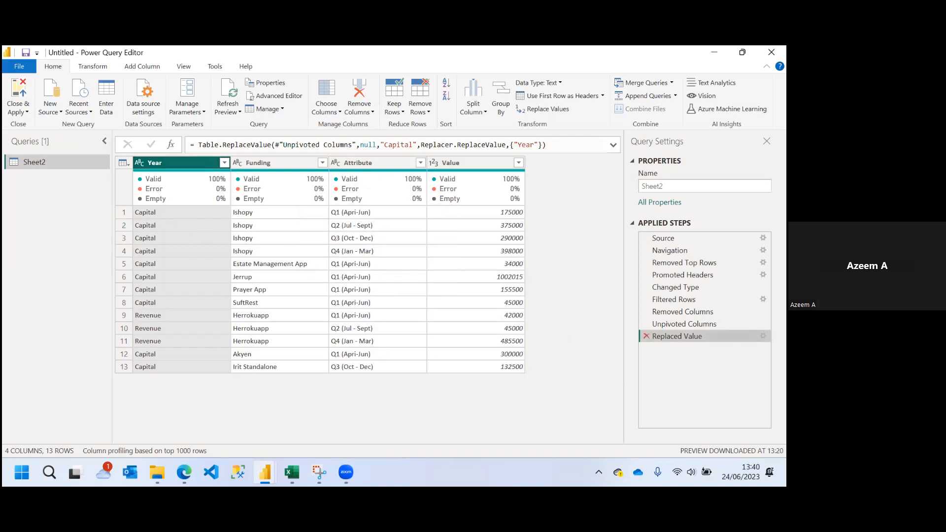
click(646, 336)
- Fill the empty values of the Year column downward
right_click(159, 161)
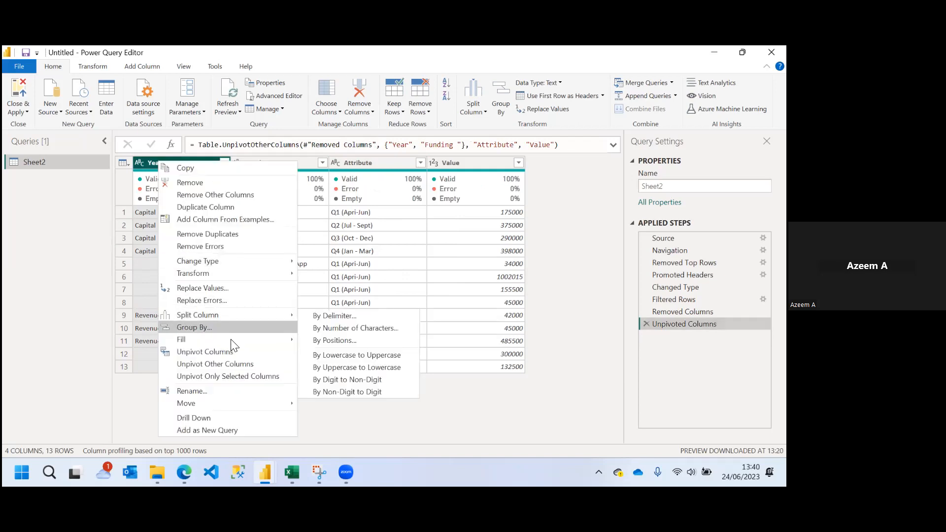
mouse_move(273, 339)
click(323, 342)
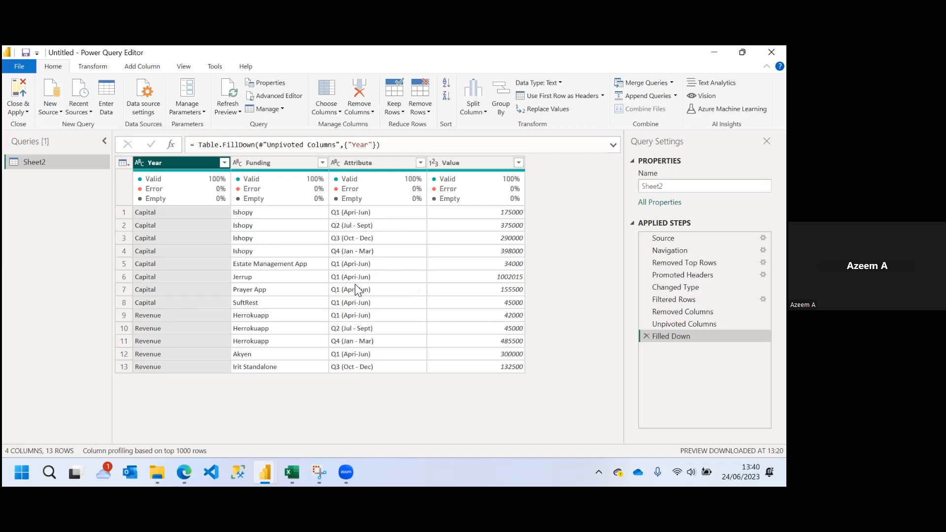
- Try splitting the Attribute column at each occurrence of the custom delimiter "(" and delete the resulting split and type-change steps
click(360, 163)
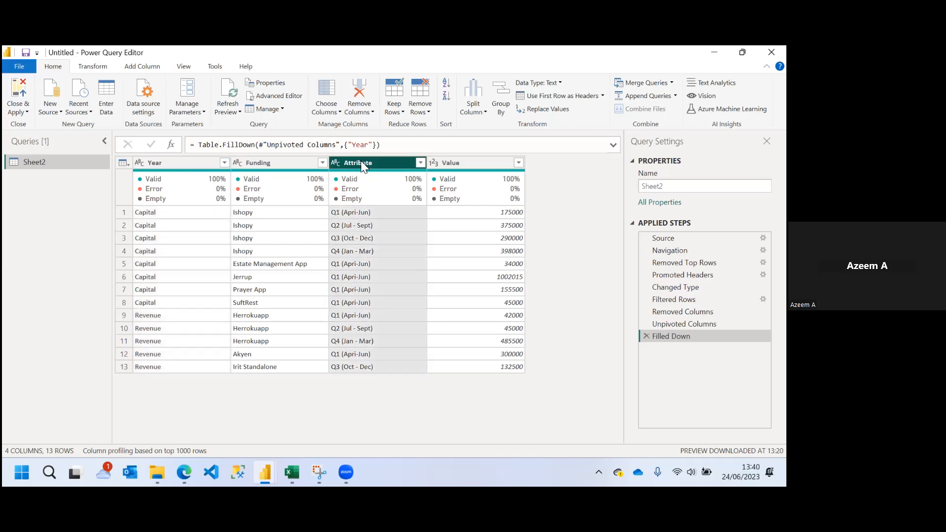
right_click(360, 163)
mouse_move(391, 317)
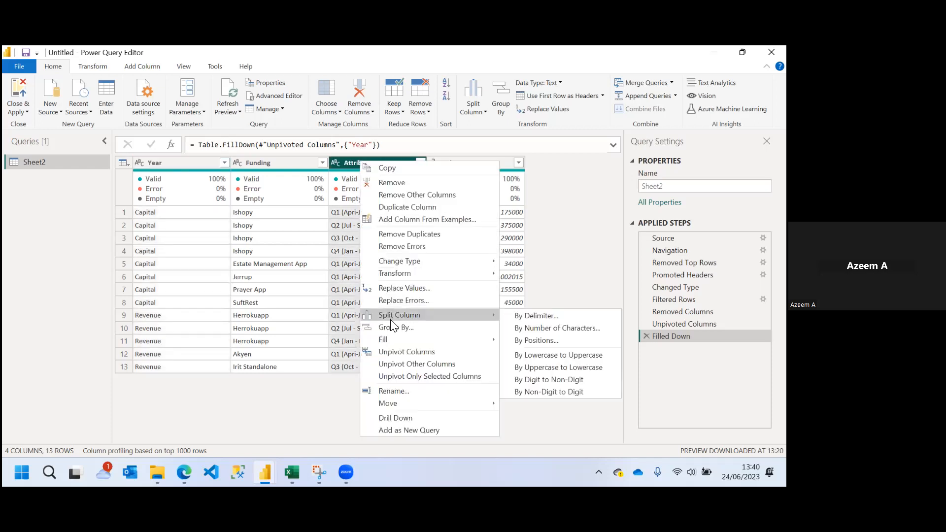
mouse_move(394, 273)
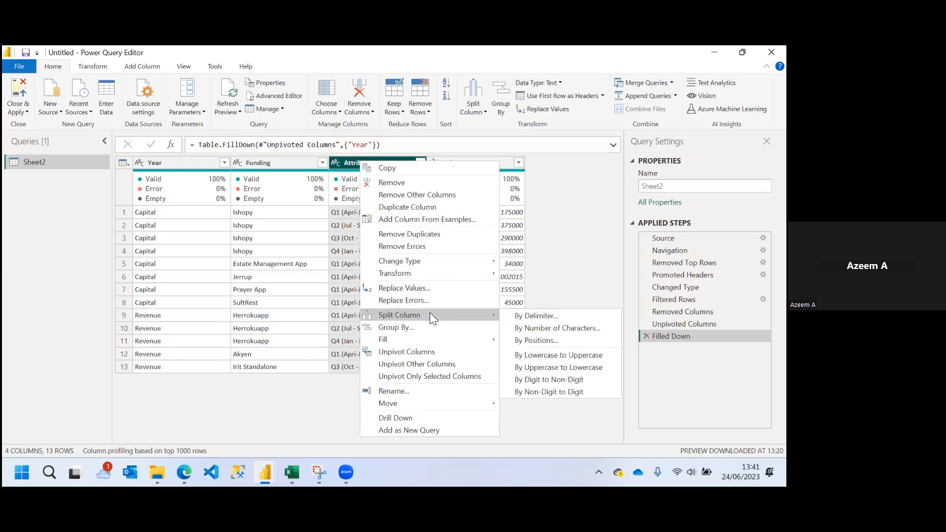
click(523, 317)
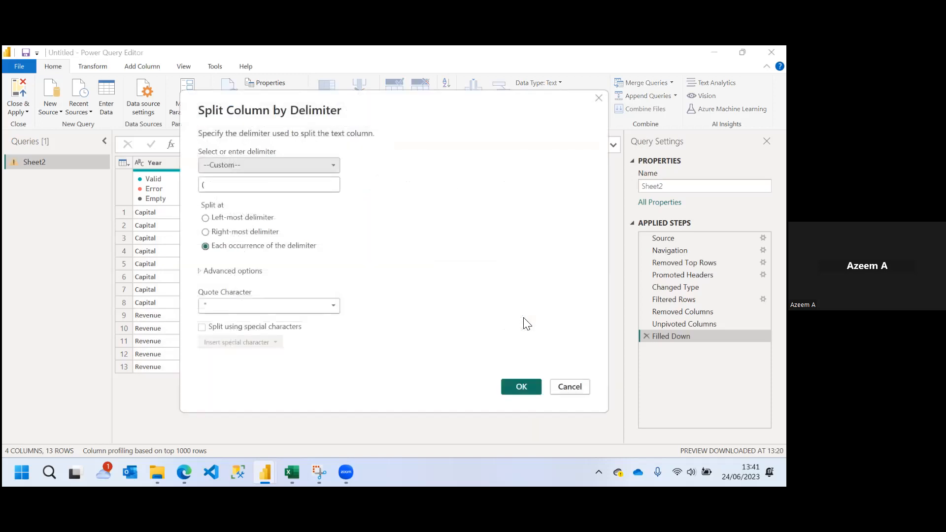
drag(377, 108, 556, 115)
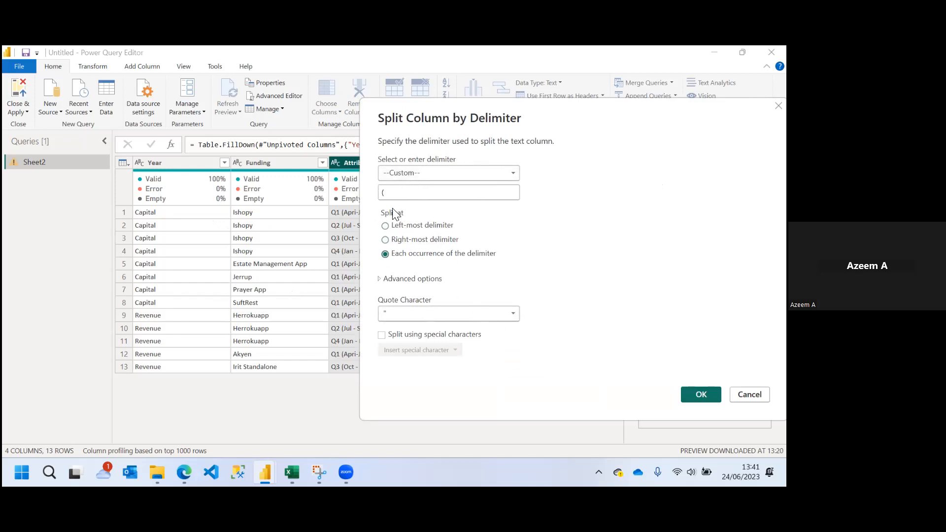
click(701, 394)
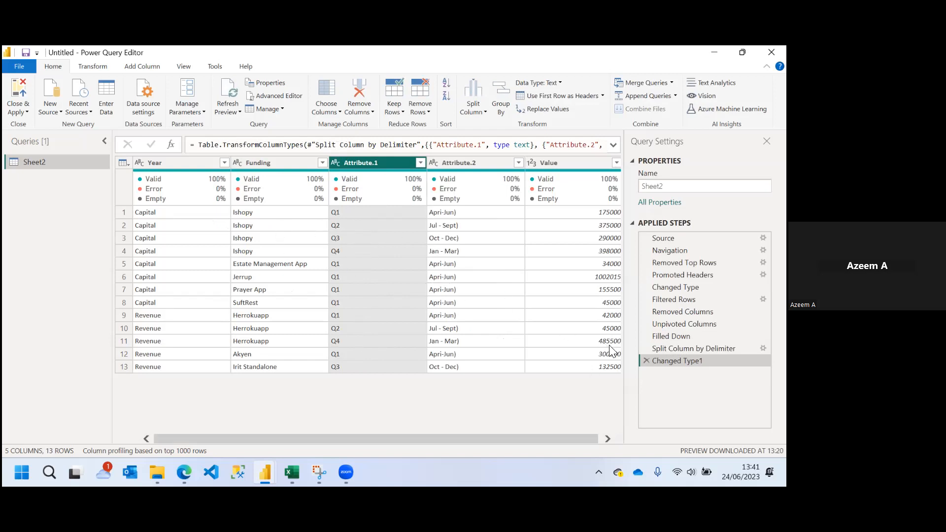
click(646, 361)
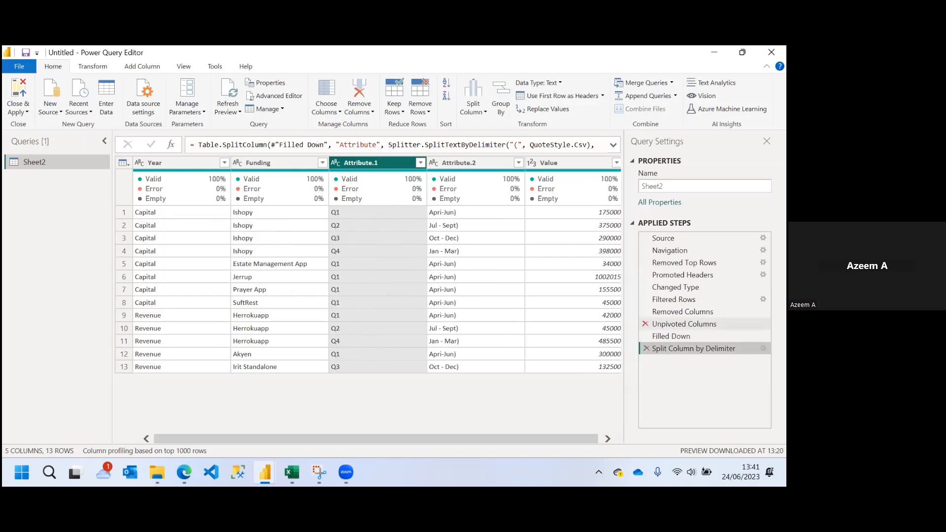
click(646, 349)
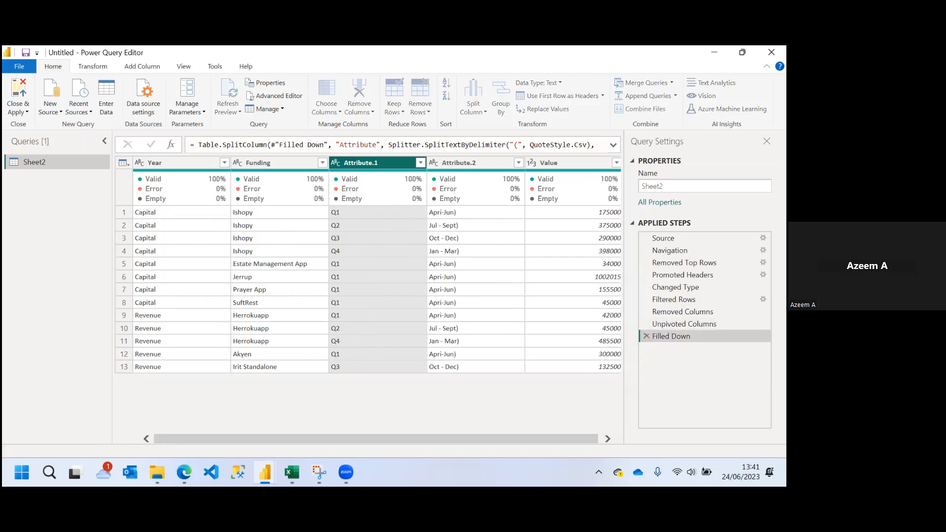
- Try splitting the Attribute column at each occurrence of a custom space delimiter instead of "("
right_click(371, 158)
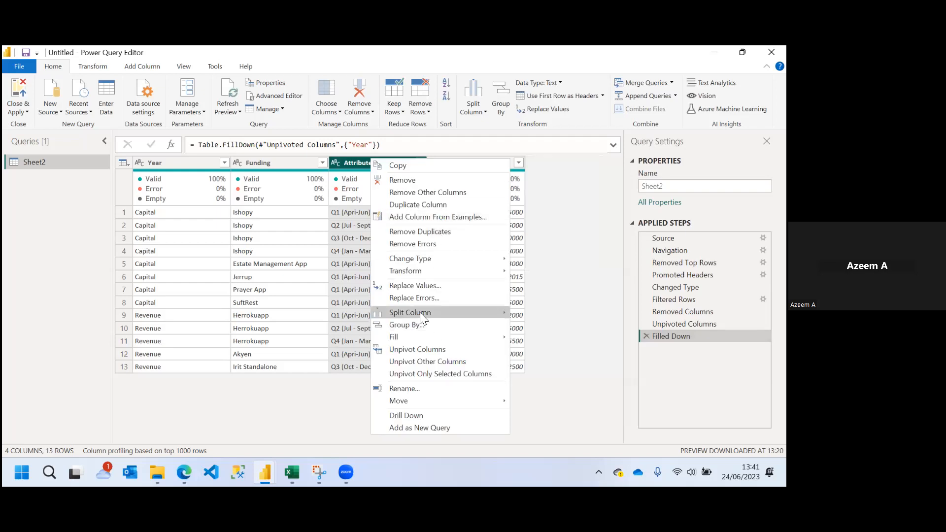
mouse_move(419, 312)
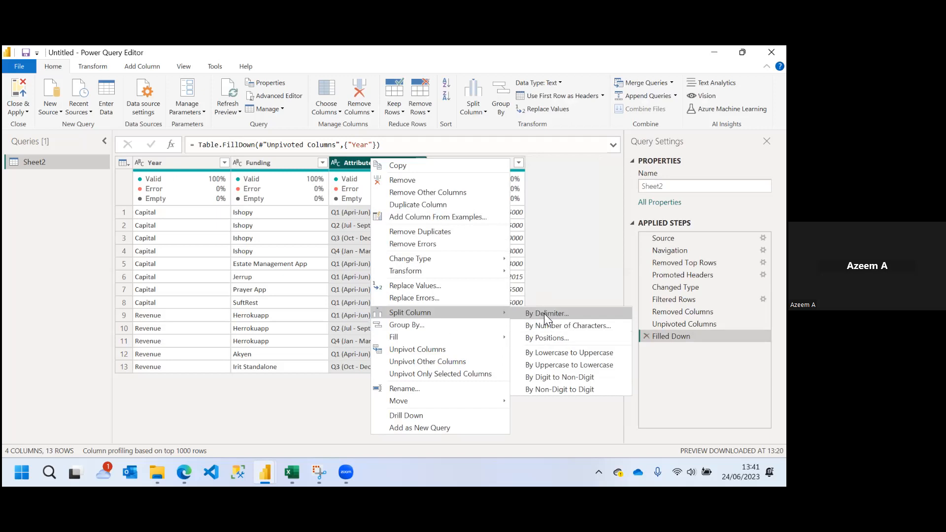
click(544, 314)
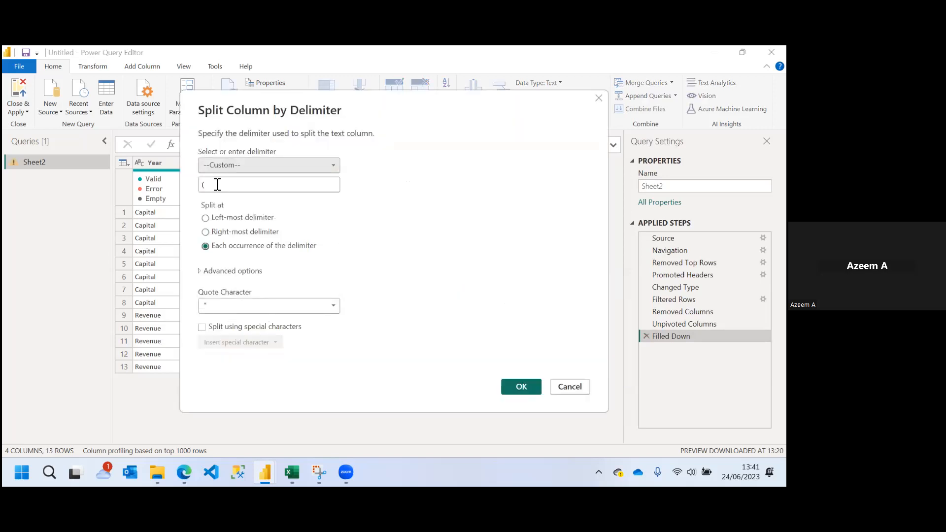
drag(313, 97, 591, 131)
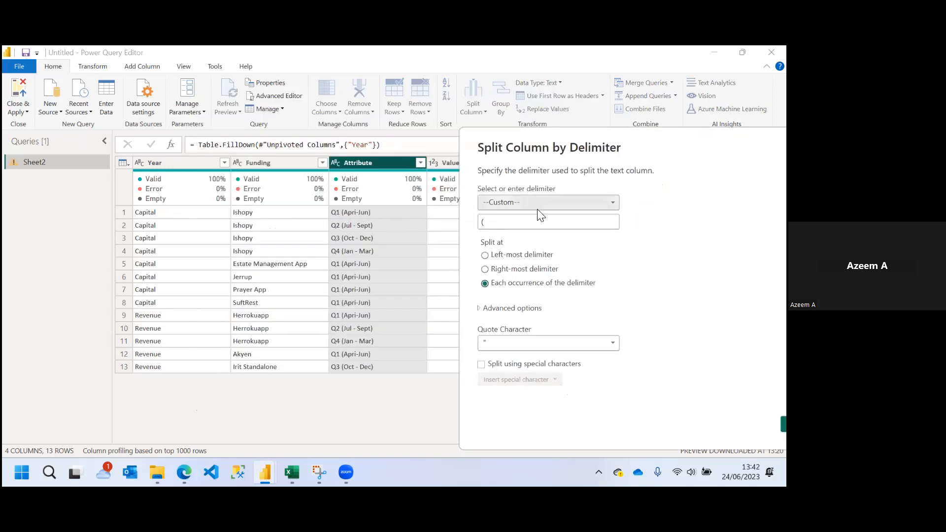
click(495, 223)
key(BackSpace)
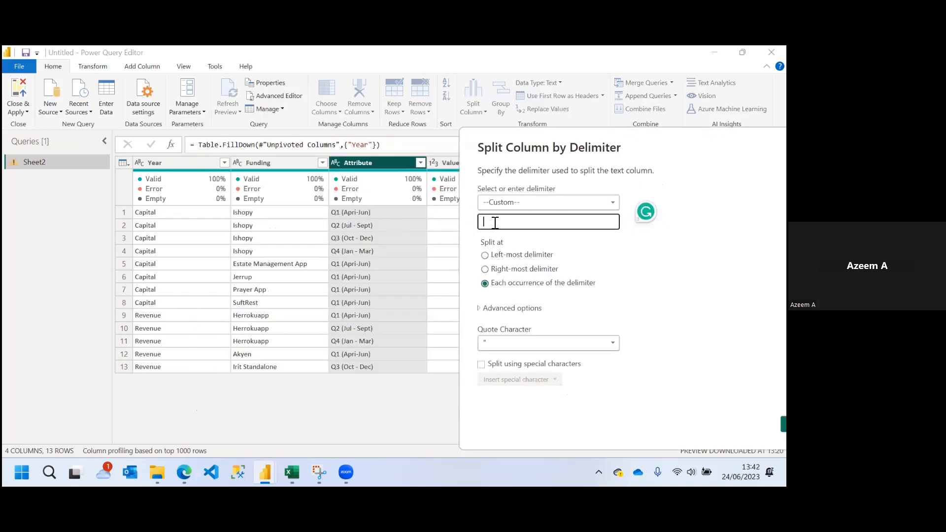
drag(683, 142, 557, 122)
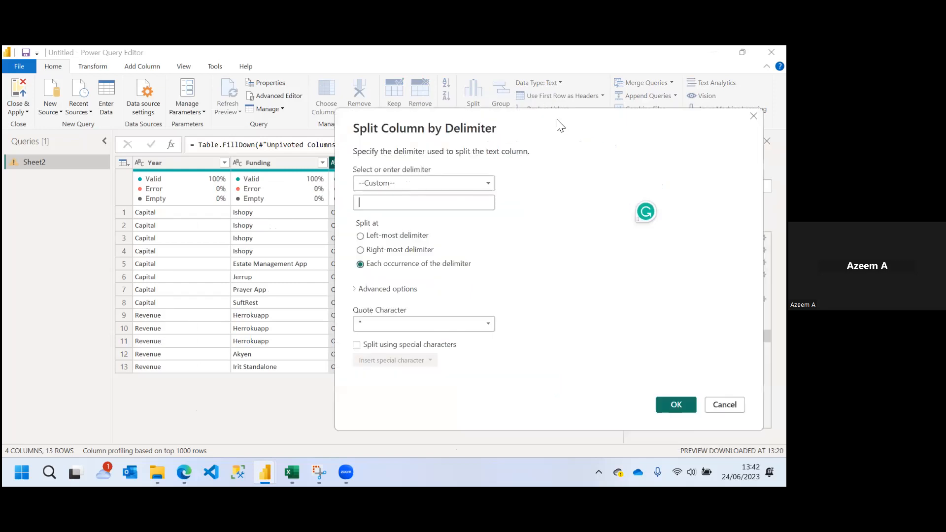
key(Return)
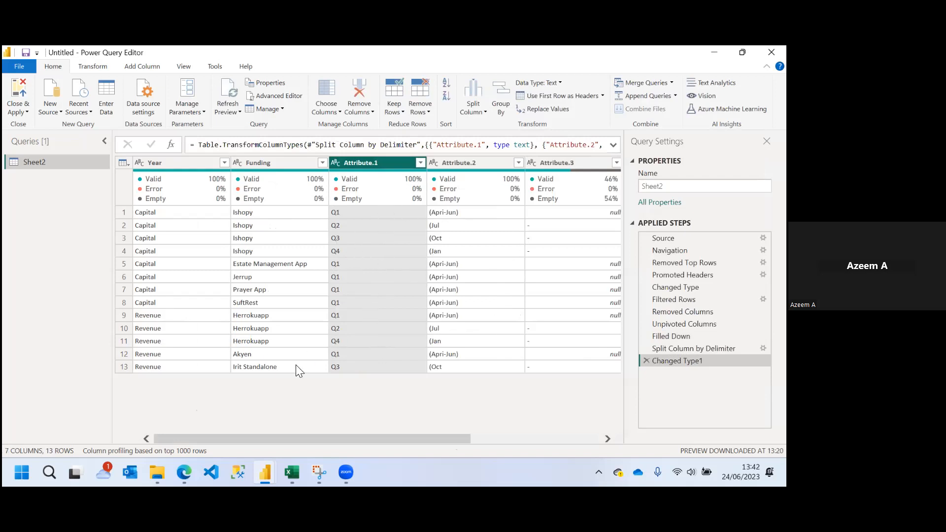
- Review the columns produced by the space split and remove its type-change and split steps
drag(223, 437, 337, 436)
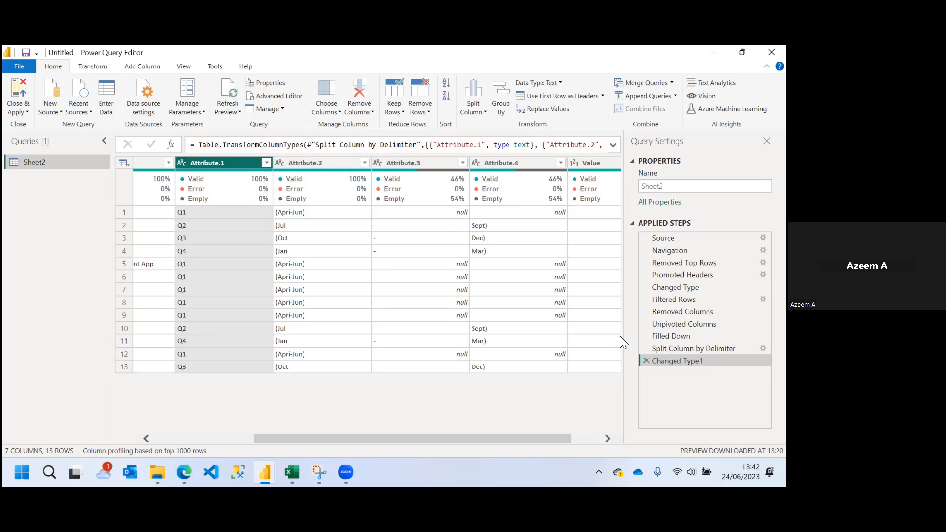
key(Delete)
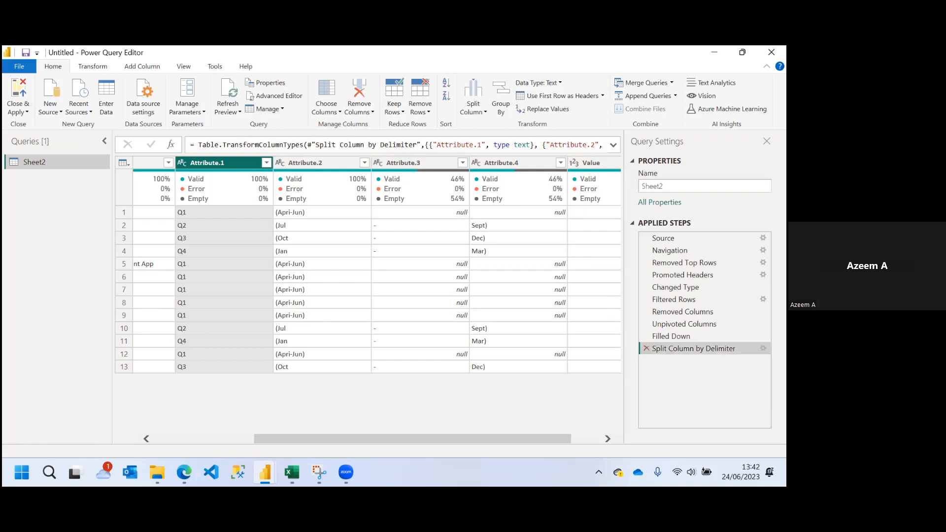
key(Delete)
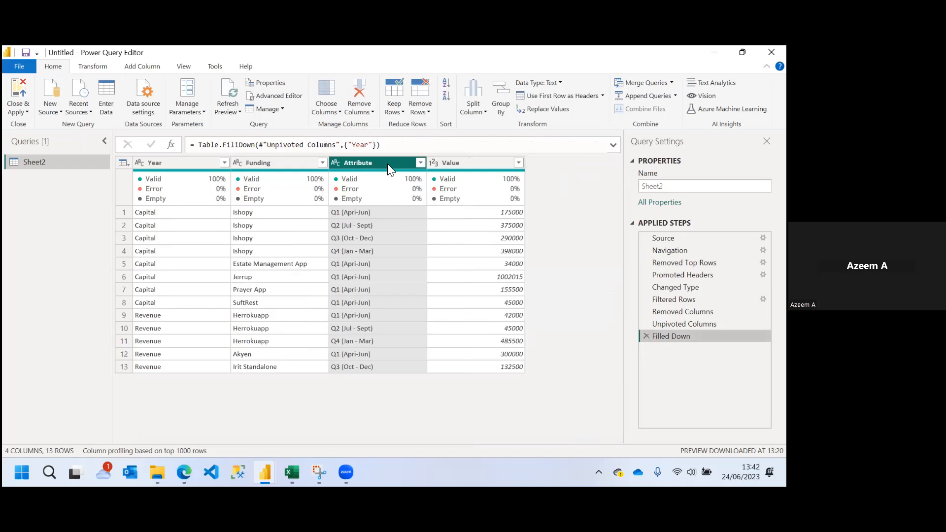
- Split the Attribute column at each occurrence of the custom delimiter "(" and select the resulting Attribute.2 column
right_click(375, 161)
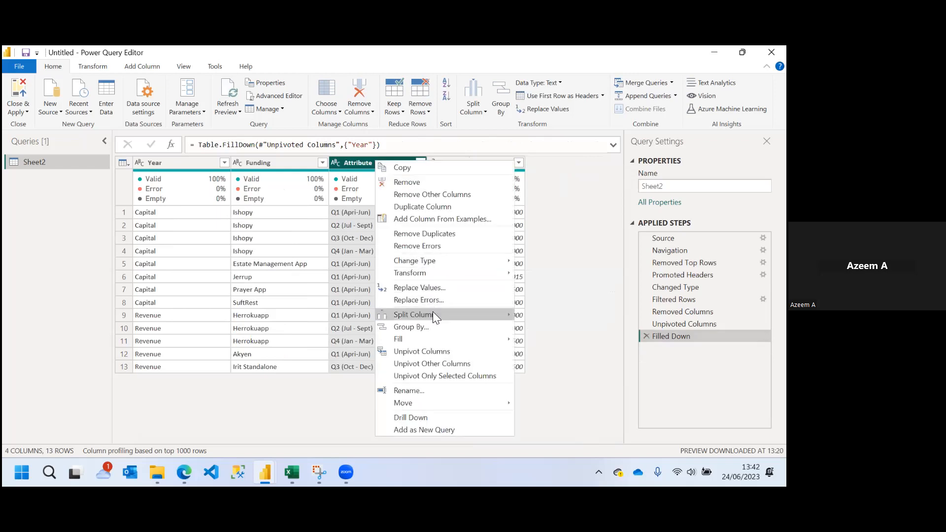
mouse_move(434, 314)
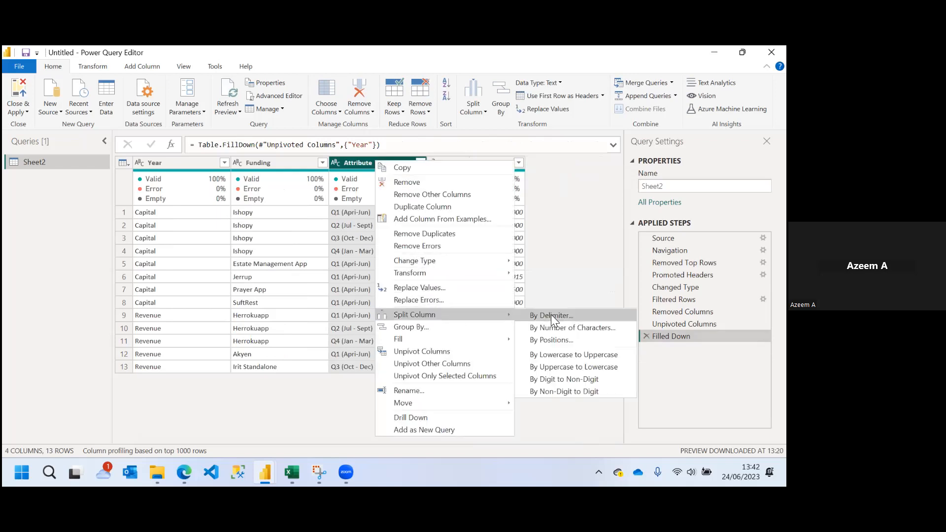
click(551, 315)
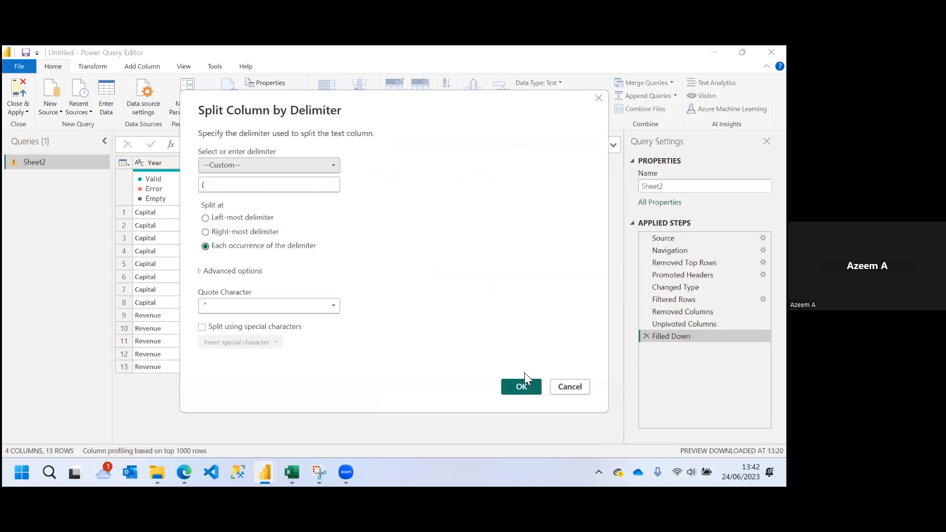
click(518, 383)
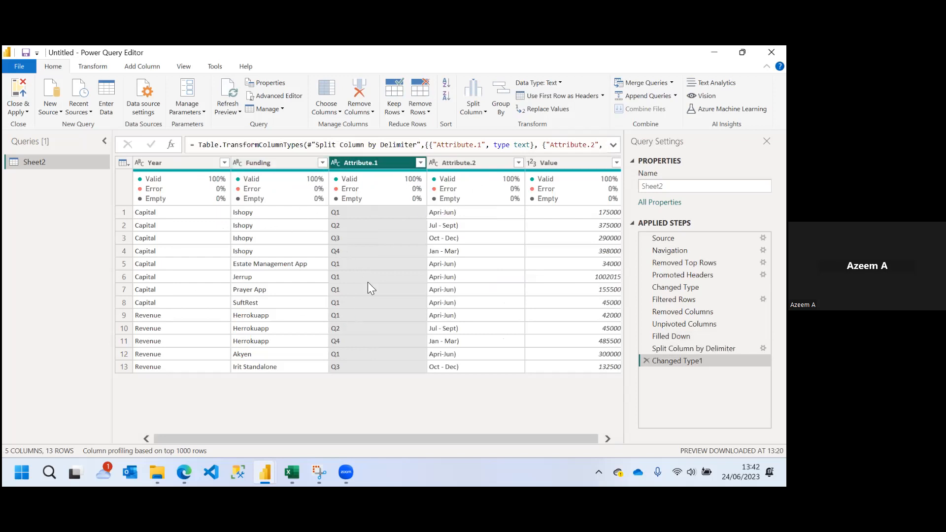
click(465, 160)
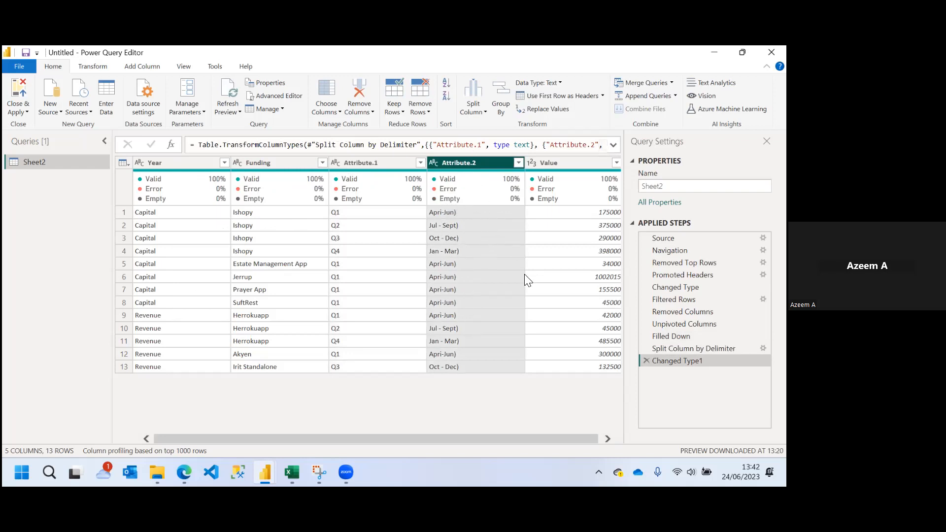
- Split the Attribute.2 column at each occurrence of the custom delimiter ")"
right_click(476, 165)
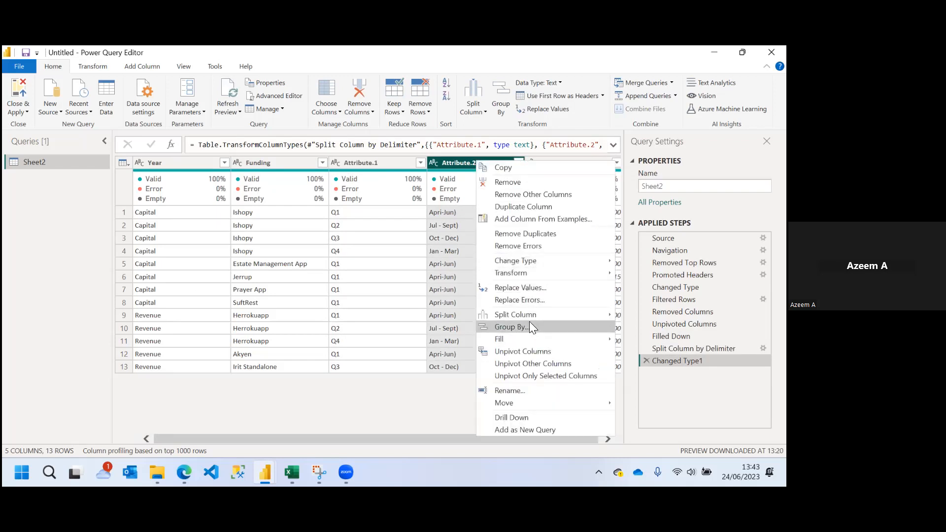
mouse_move(515, 314)
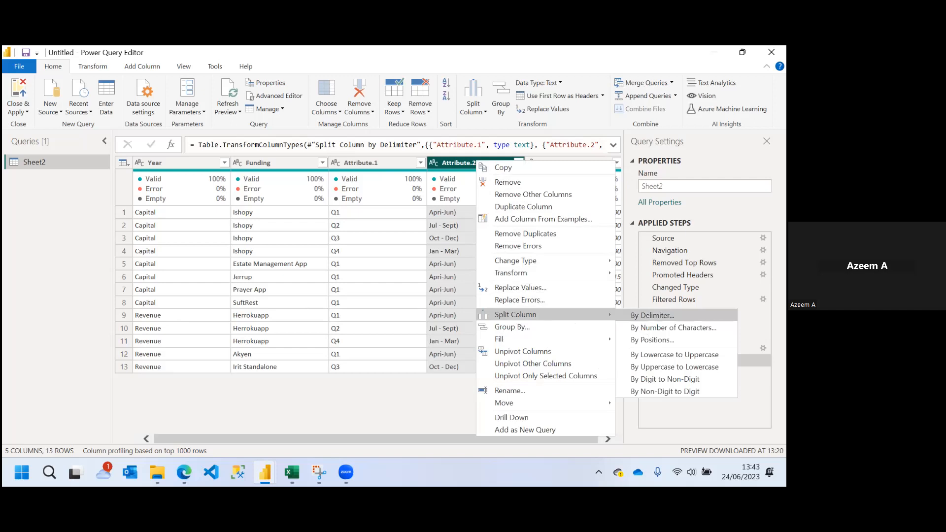
click(653, 315)
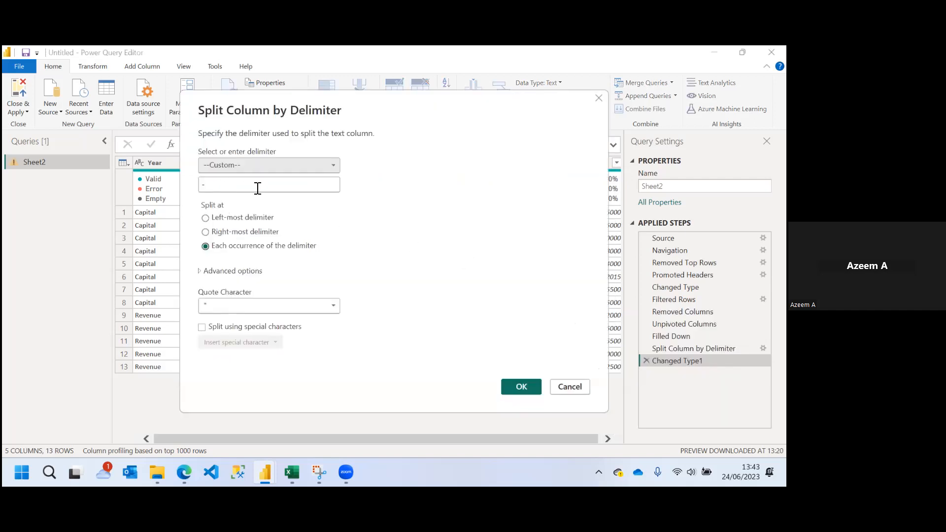
drag(389, 106, 61, 121)
key(BackSpace)
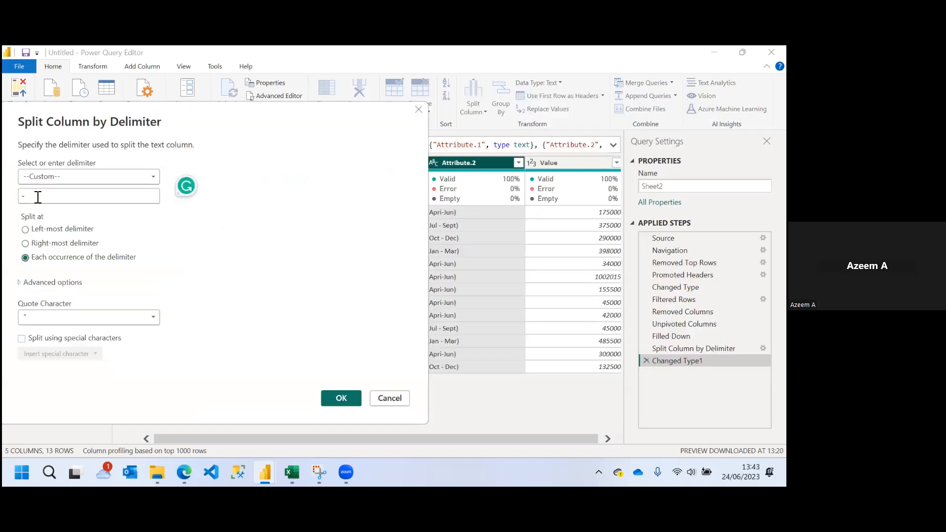
text())
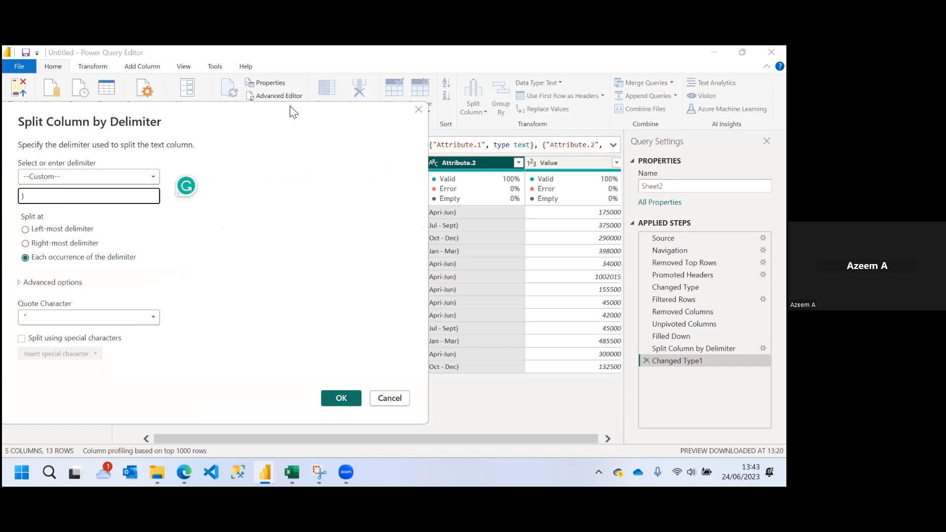
drag(294, 112, 295, 81)
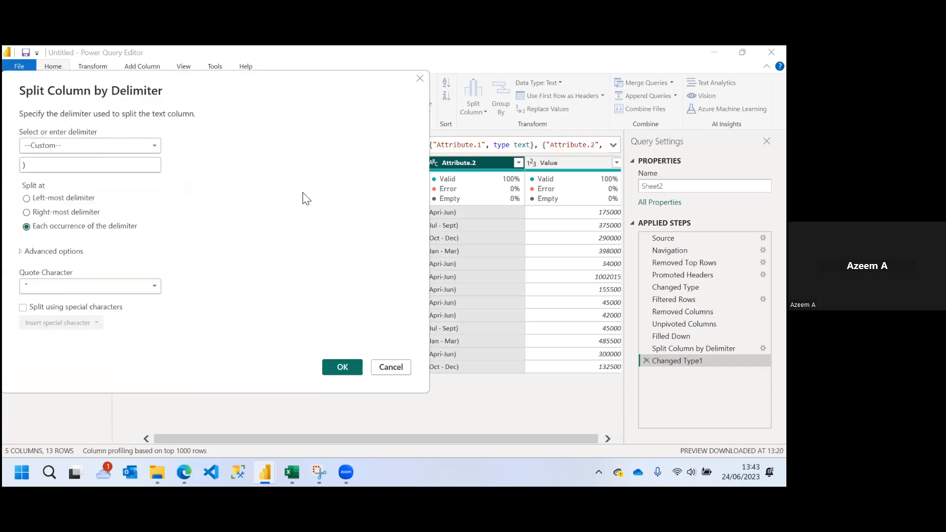
click(335, 365)
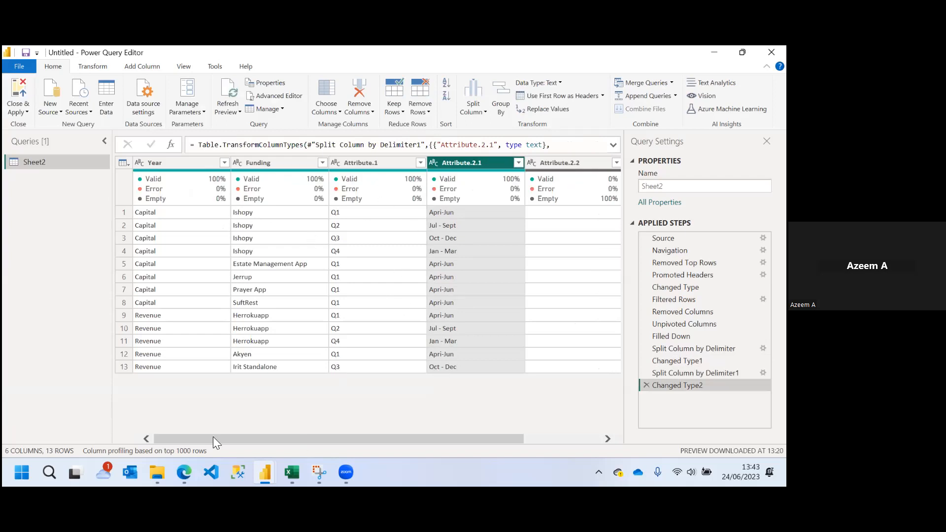
- Remove the empty Attribute.2.2 column produced by the split
drag(214, 437, 328, 441)
click(463, 162)
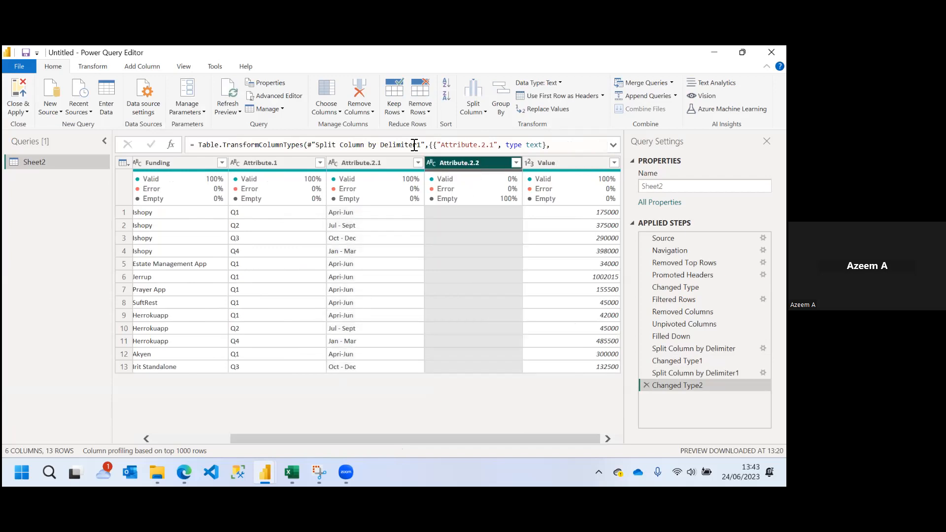
click(359, 94)
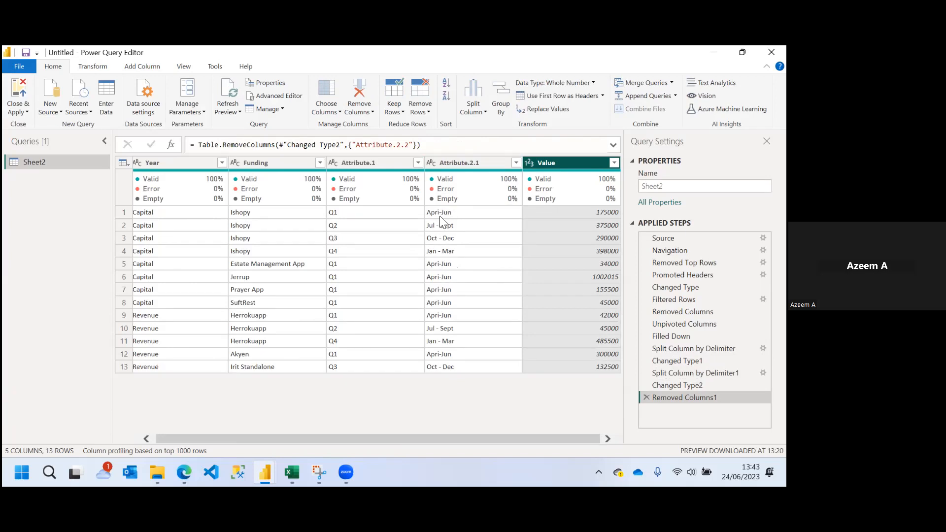
- Replace the value "Apri" with "Apr" in the Attribute.2.1 column
right_click(454, 161)
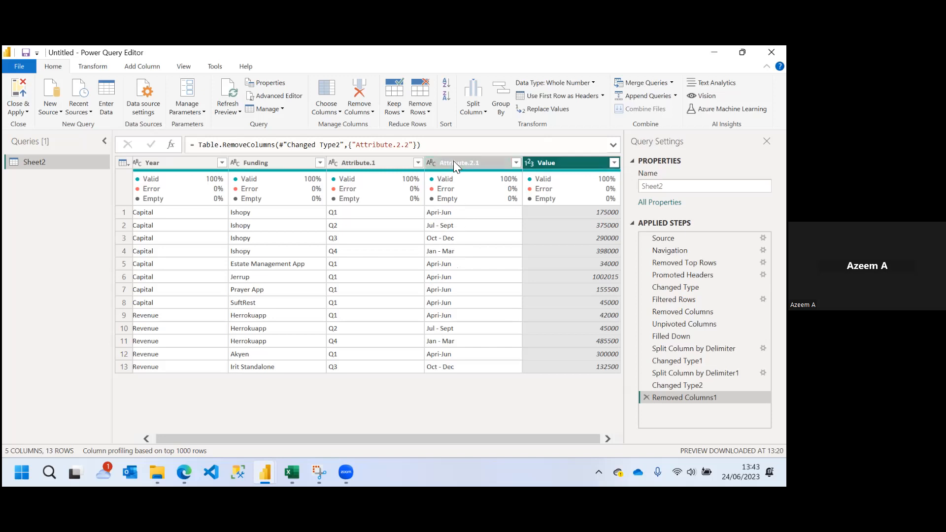
click(487, 289)
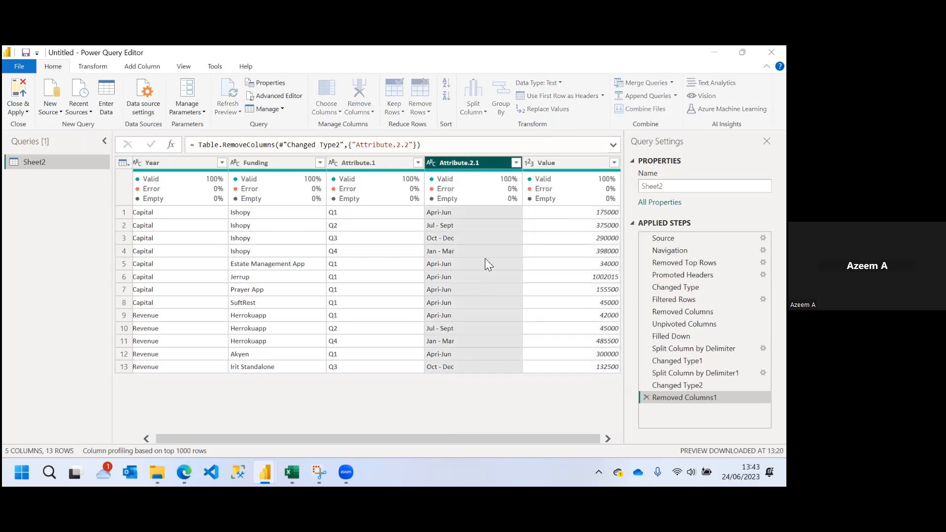
drag(365, 170, 583, 252)
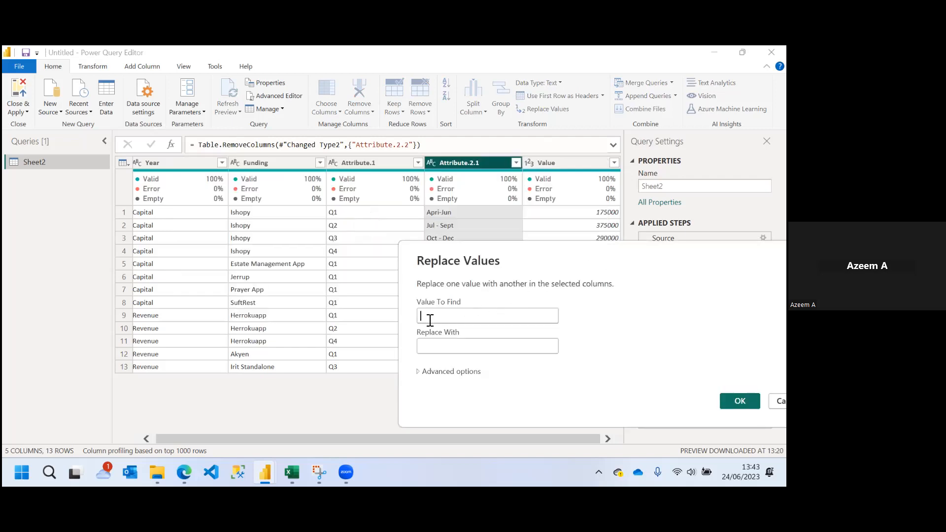
text(Ap)
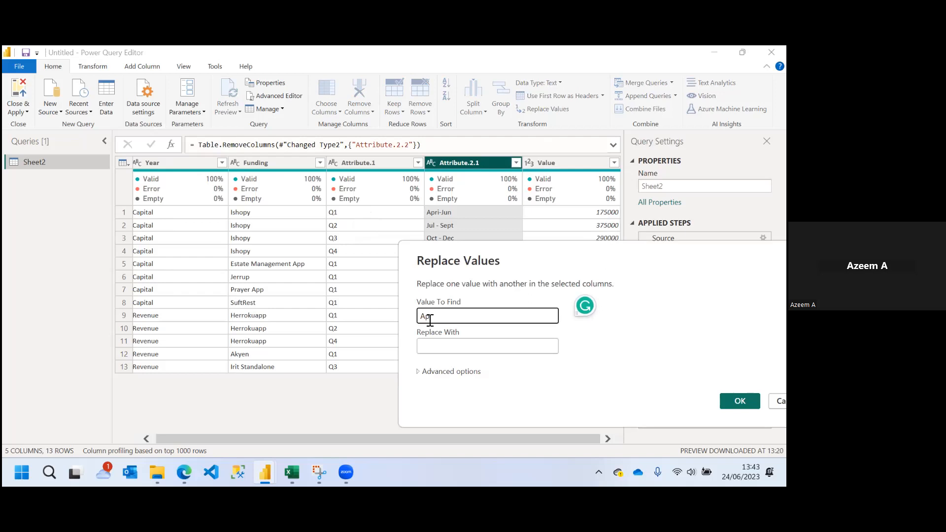
text(ri)
click(436, 350)
text(Apr)
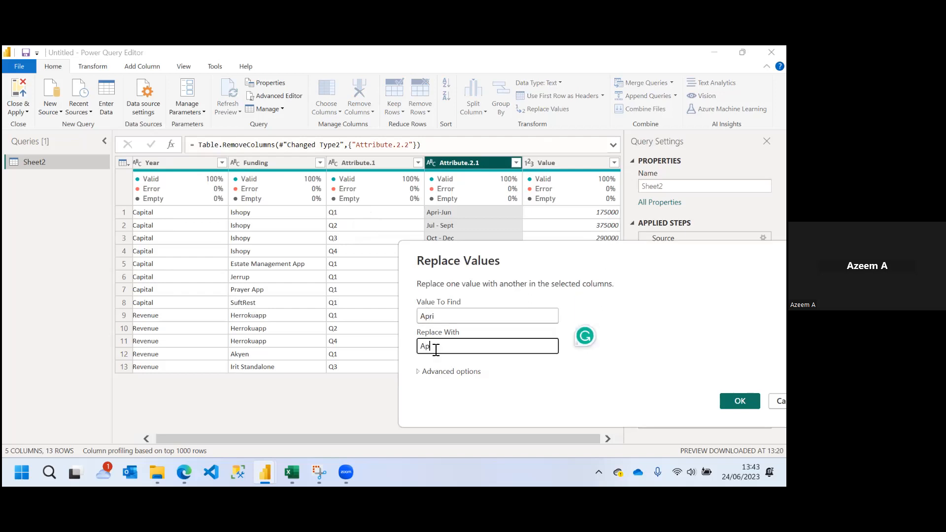
drag(552, 252, 183, 144)
click(365, 295)
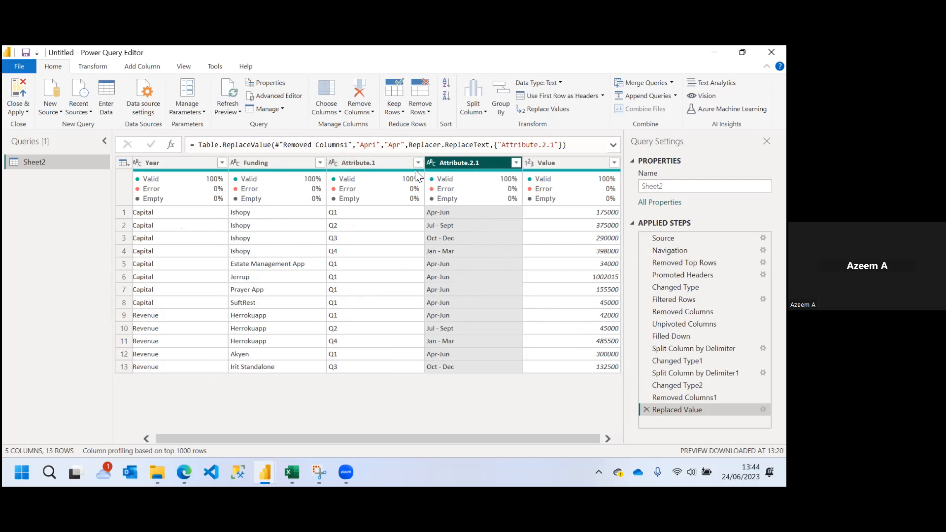
mouse_move(417, 175)
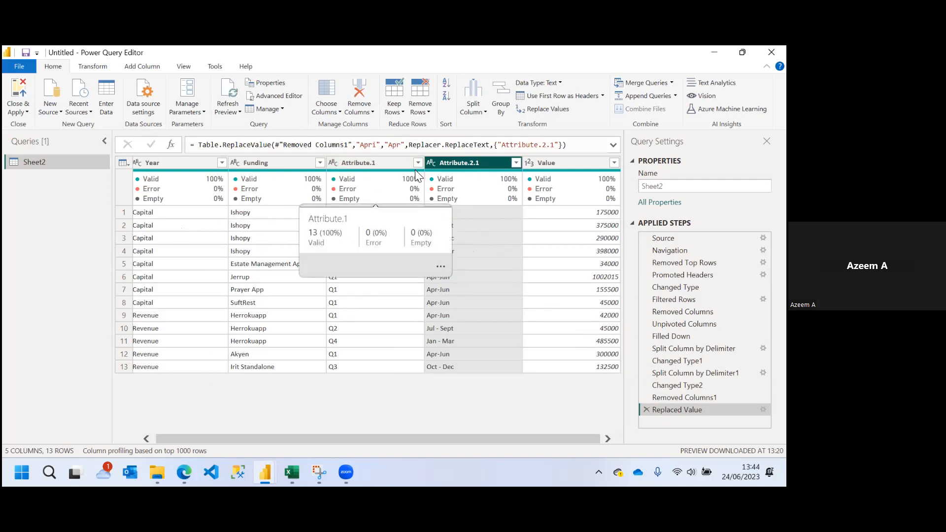
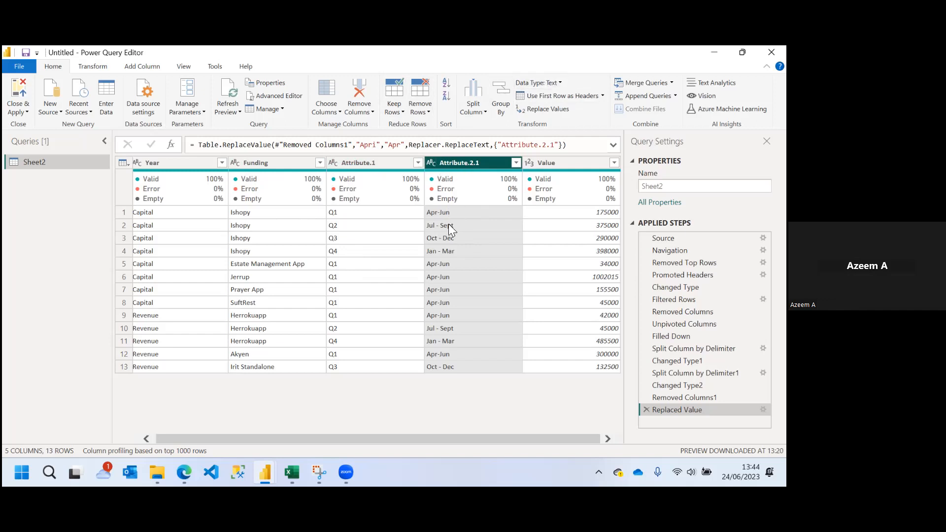
- Try the Decimal Number and Text data types on the Value column, replacing the current conversion, and delete the added type-change step
click(551, 163)
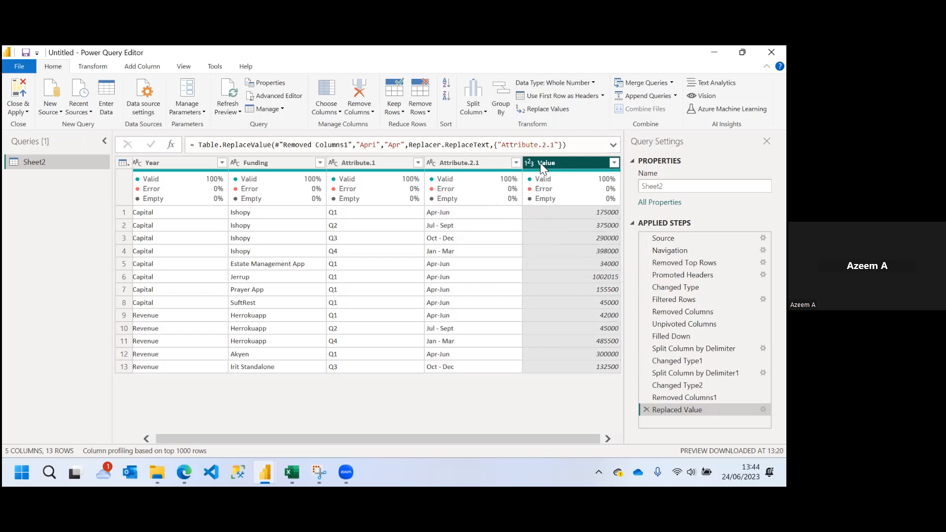
click(594, 80)
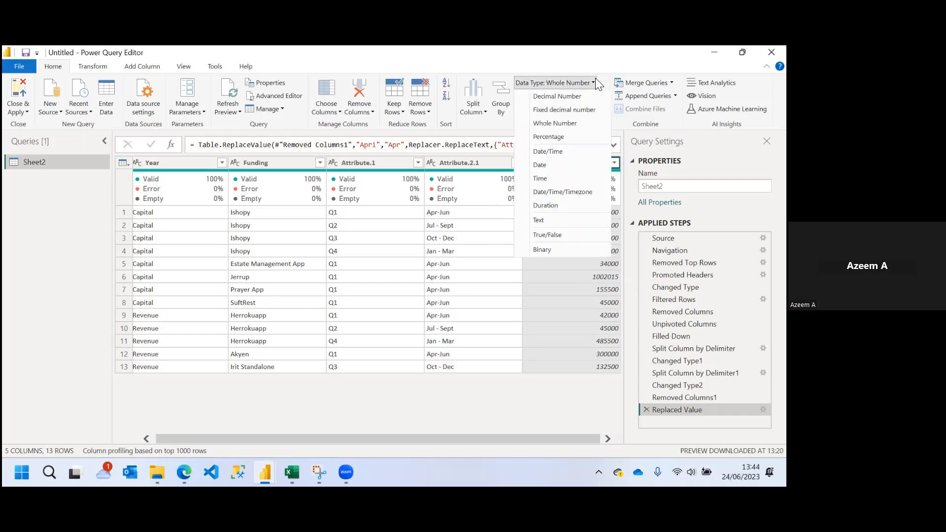
click(556, 95)
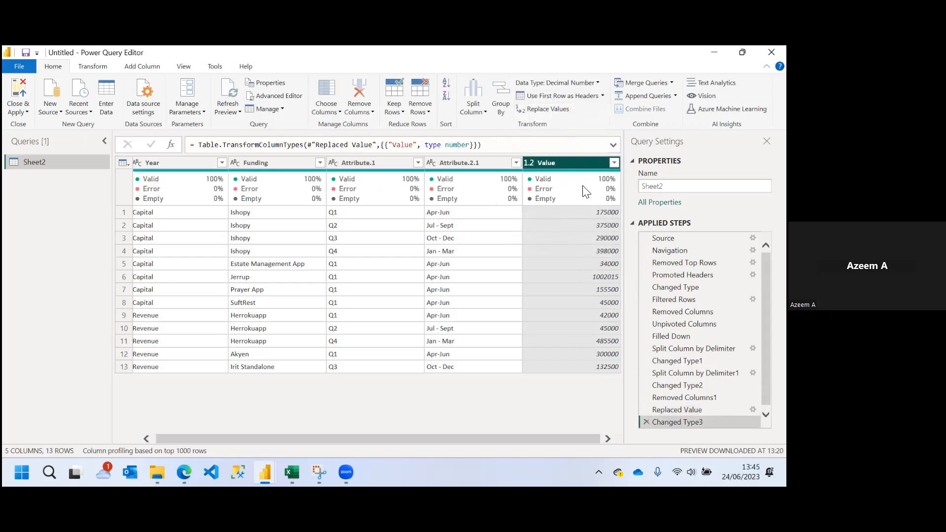
mouse_move(585, 201)
click(595, 82)
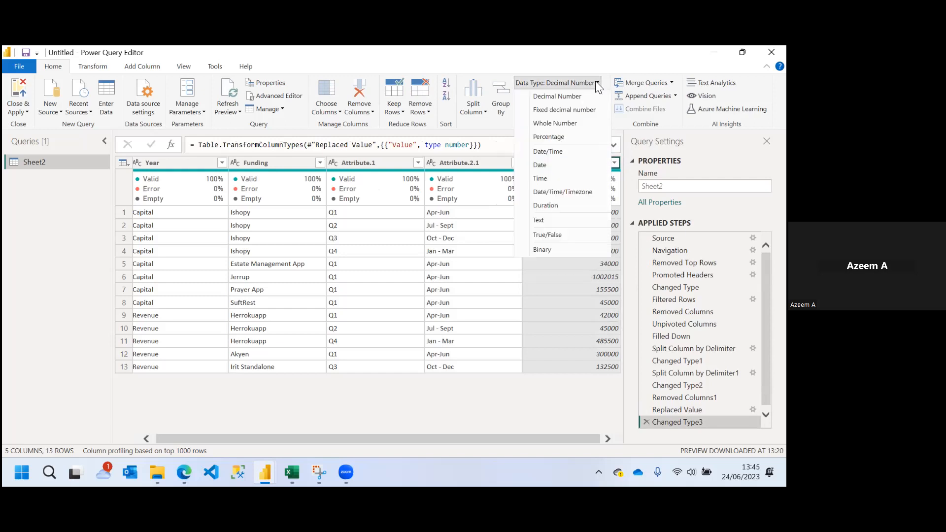
click(545, 220)
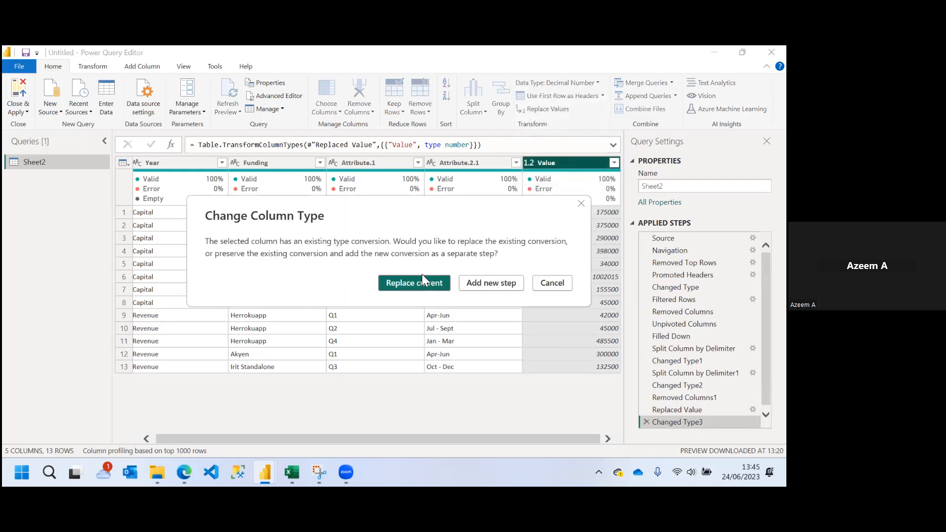
click(408, 283)
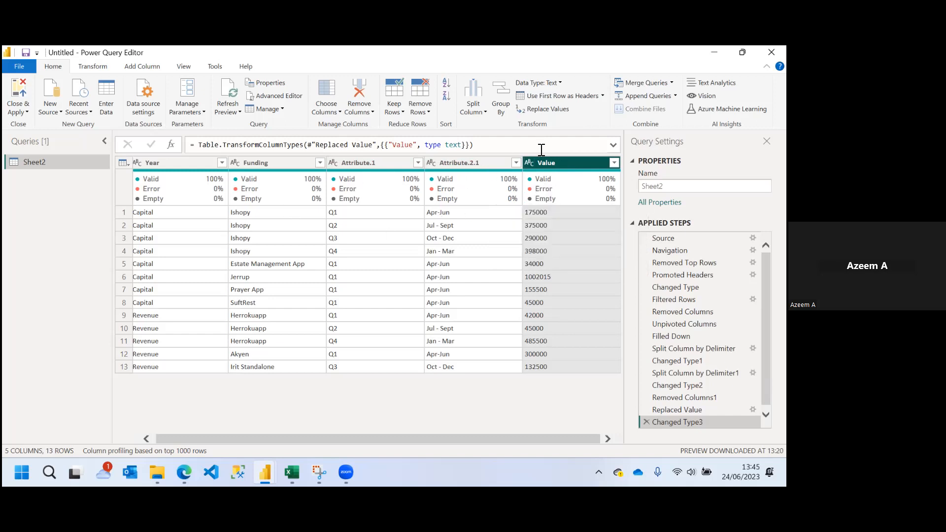
click(599, 384)
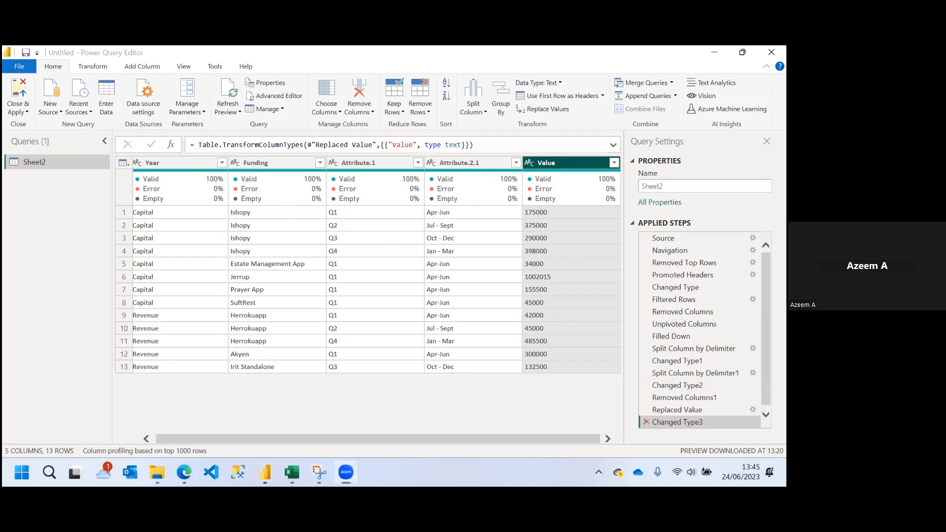
click(646, 422)
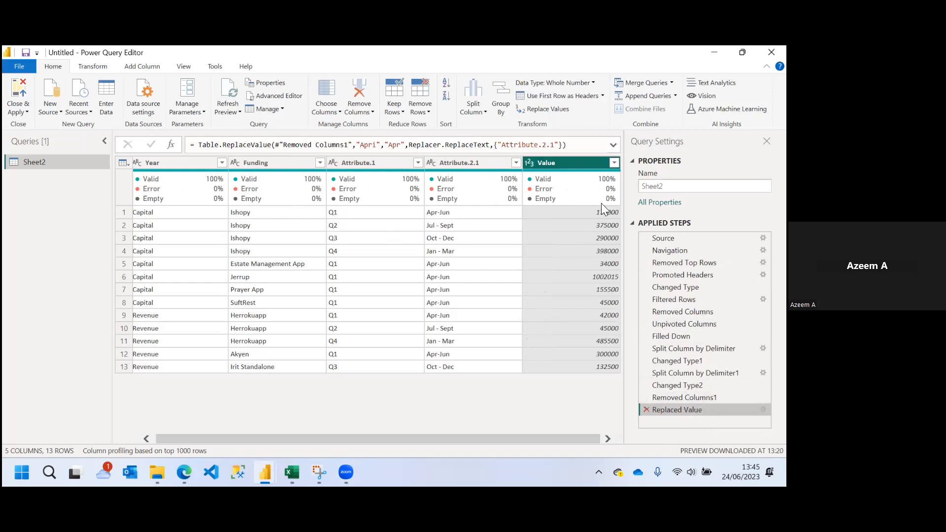
- Change the Value column's data type to Fixed decimal number
mouse_move(550, 201)
drag(222, 443, 156, 439)
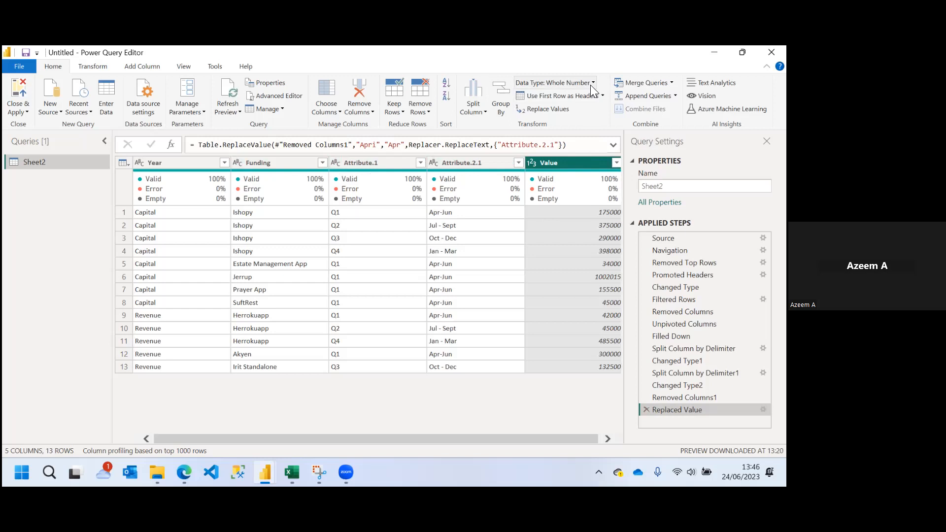
right_click(563, 162)
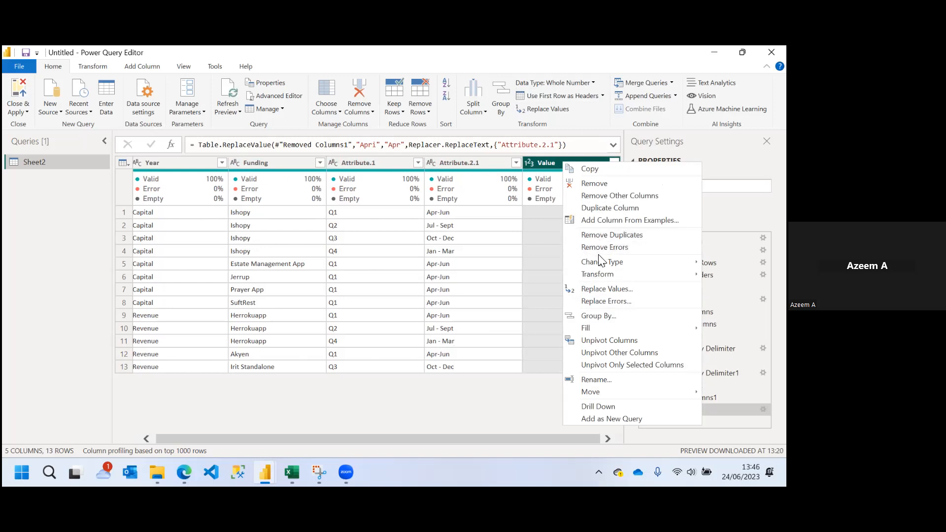
mouse_move(598, 263)
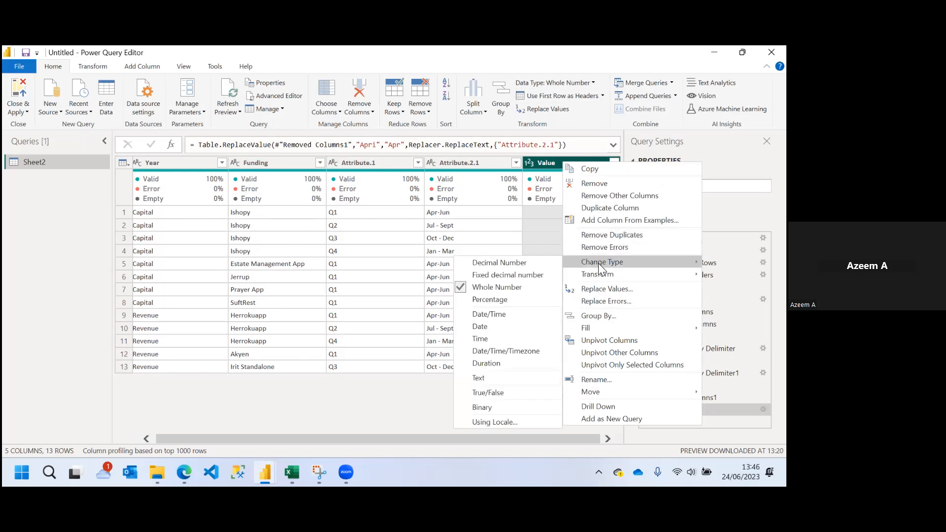
click(509, 276)
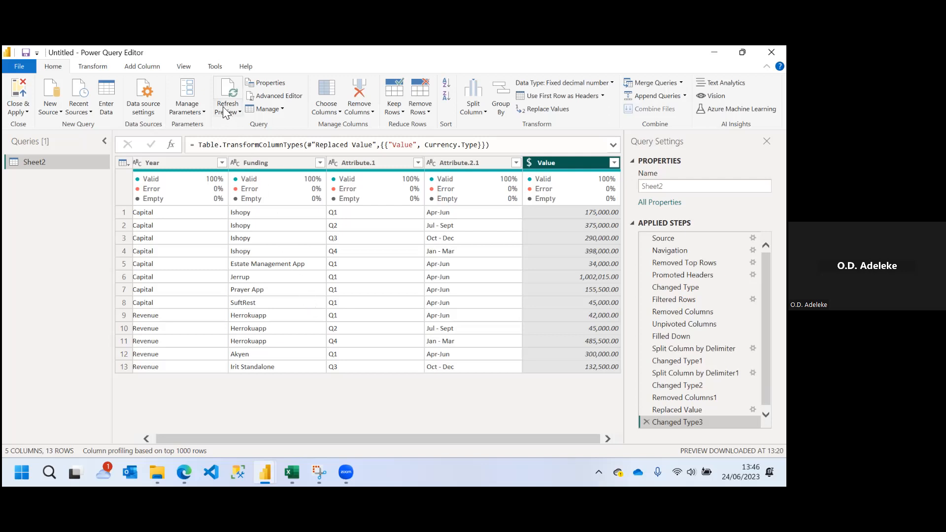
- Examine the Value column's profile and the distribution of all columns, and turn both data preview options off again
click(185, 67)
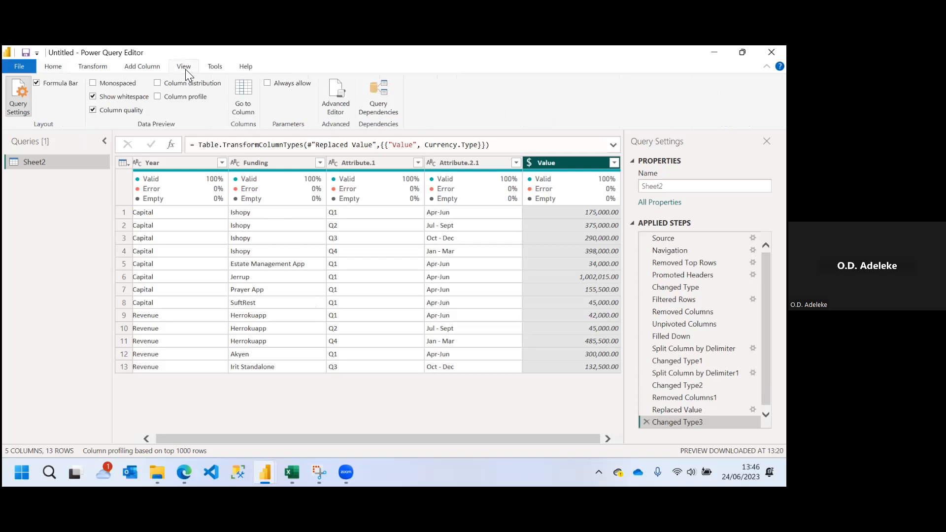
click(53, 67)
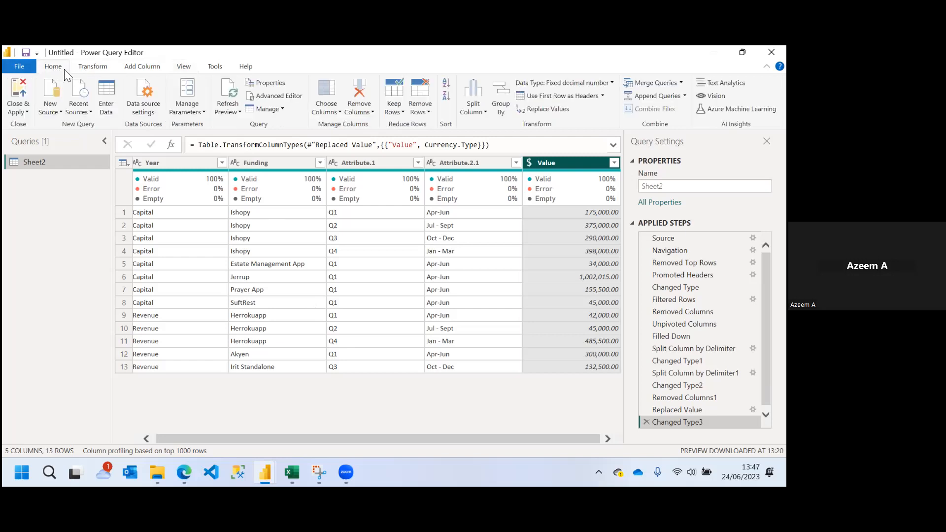
click(183, 67)
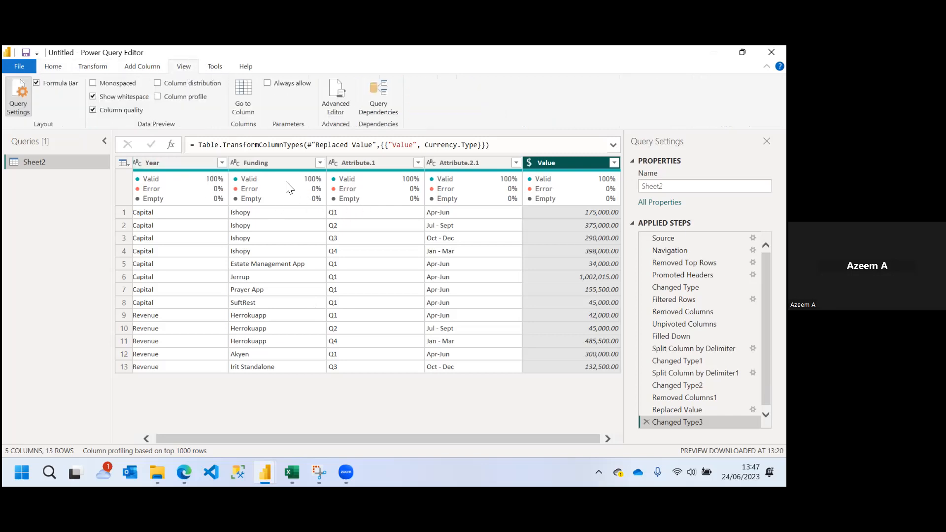
mouse_move(279, 203)
click(158, 97)
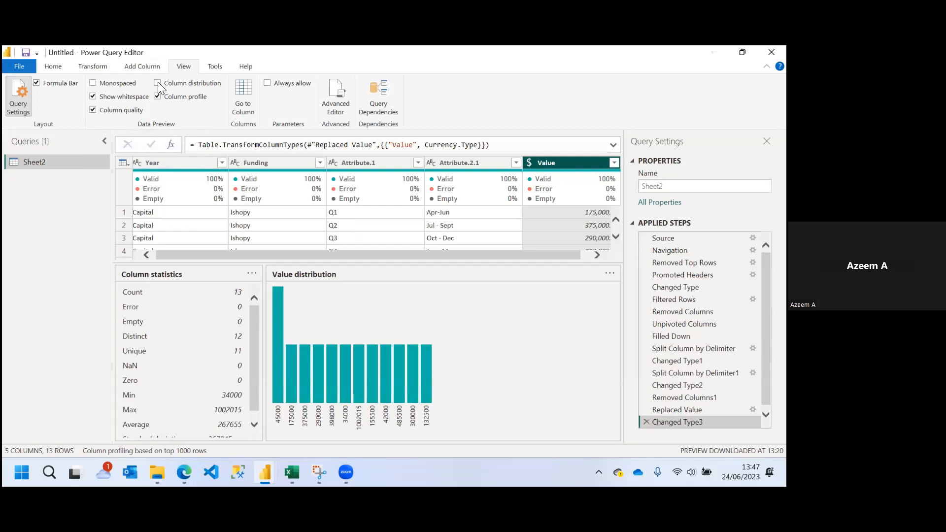
click(157, 83)
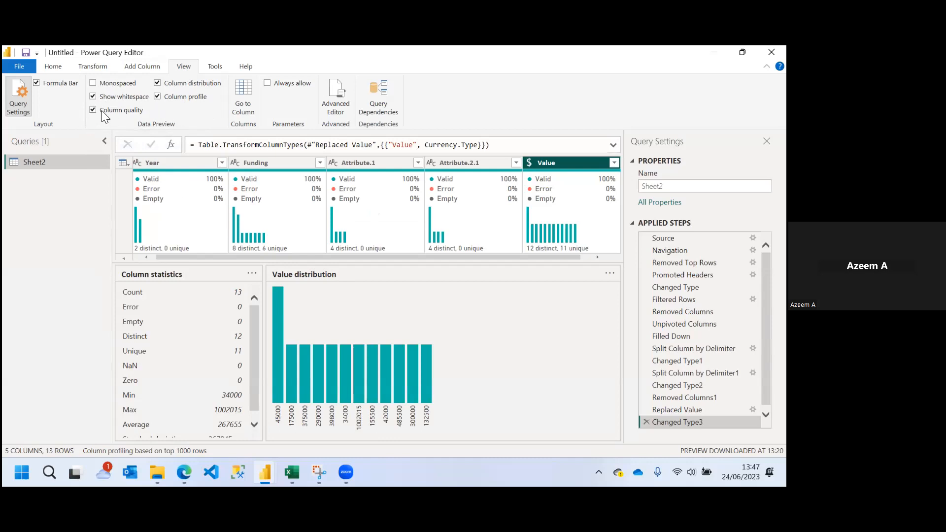
click(157, 97)
click(157, 83)
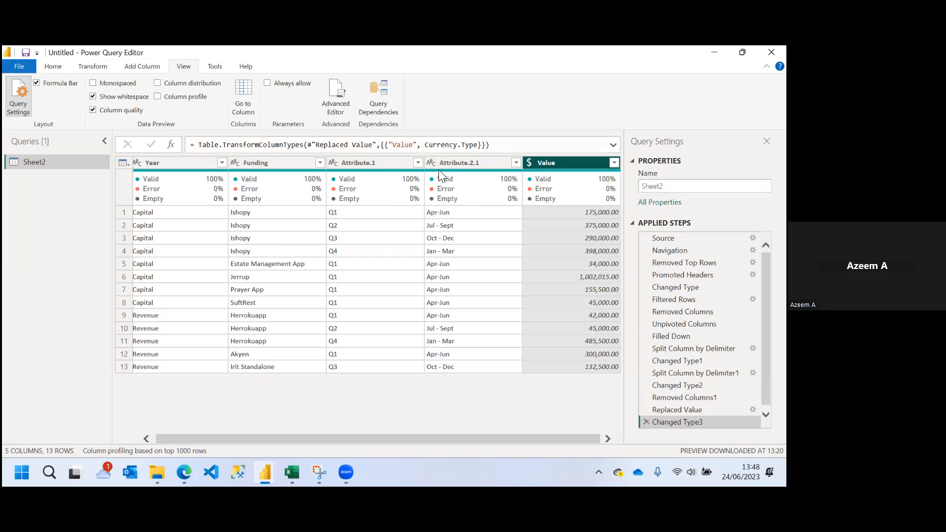
- Try renaming the Attribute.1 column to "Quarter" and delete the added rename step
double_click(356, 163)
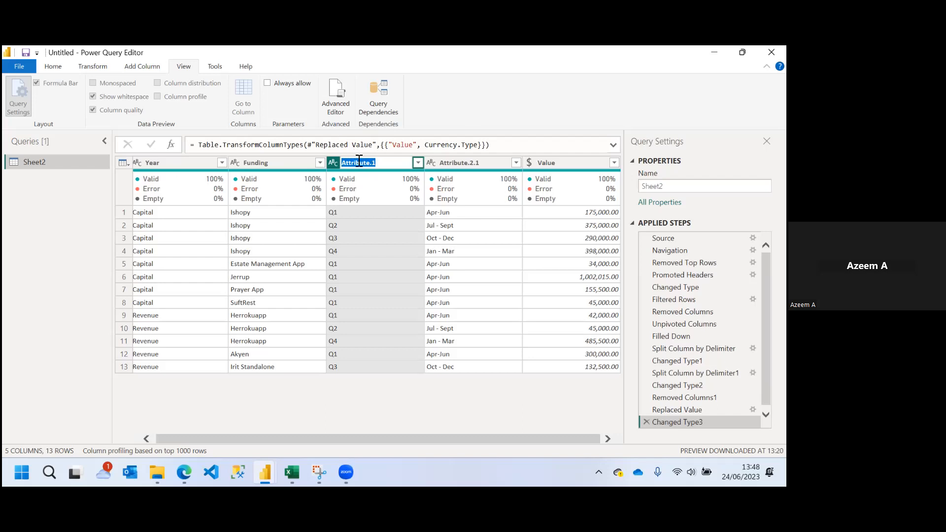
text(Quarter)
key(Return)
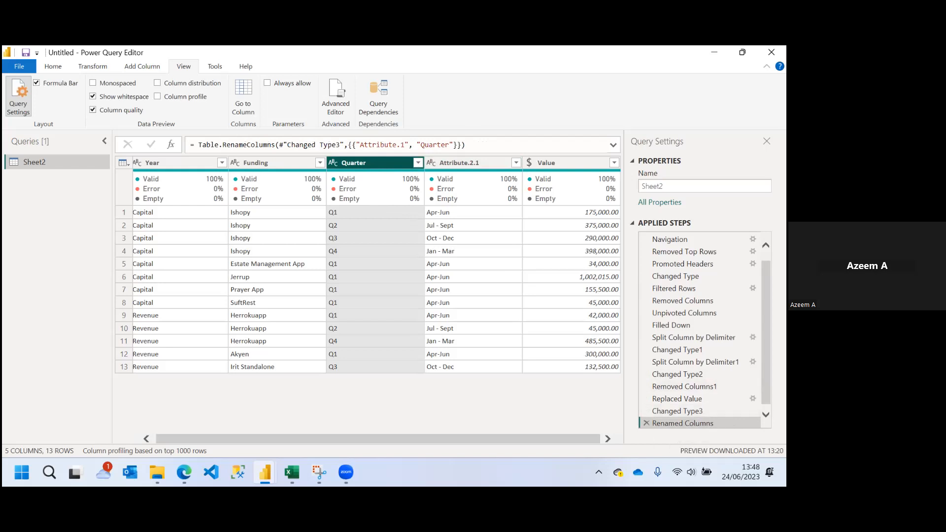
click(646, 424)
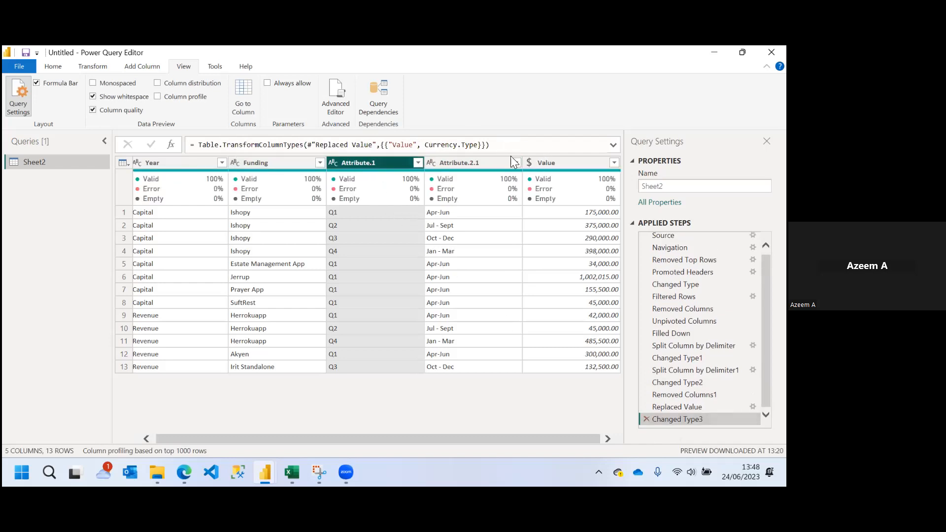
- Review the Attribute.2.1 column at the second Split Column by Delimiter step and return to the last applied step
click(454, 161)
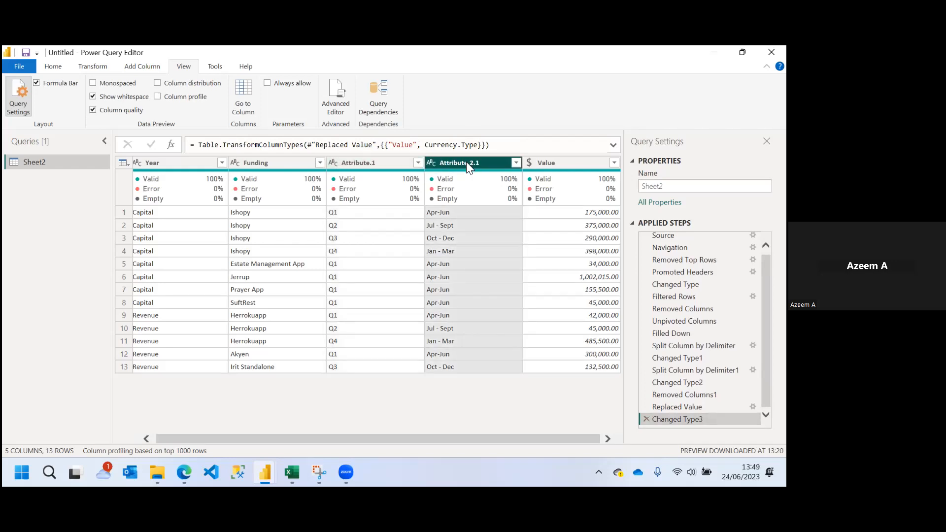
mouse_move(678, 382)
mouse_down()
mouse_move(709, 417)
mouse_move(680, 384)
mouse_up()
click(690, 370)
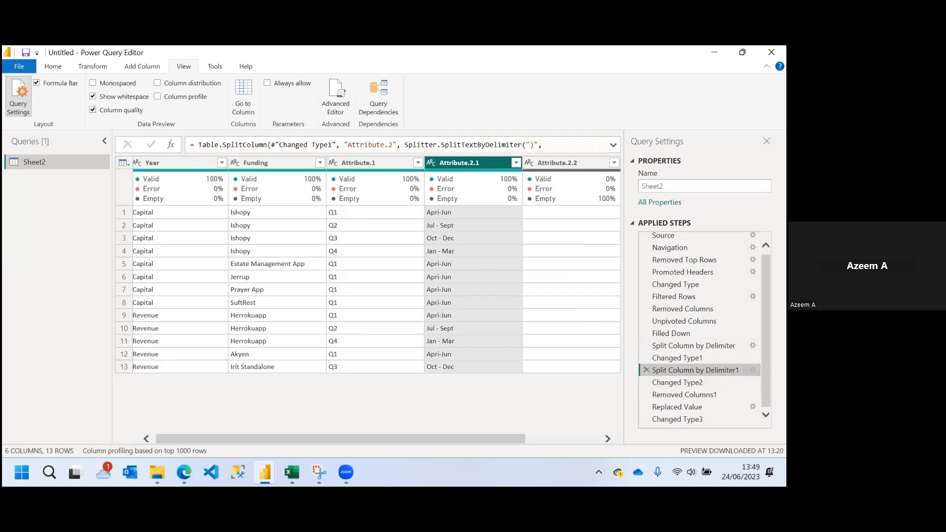
click(690, 420)
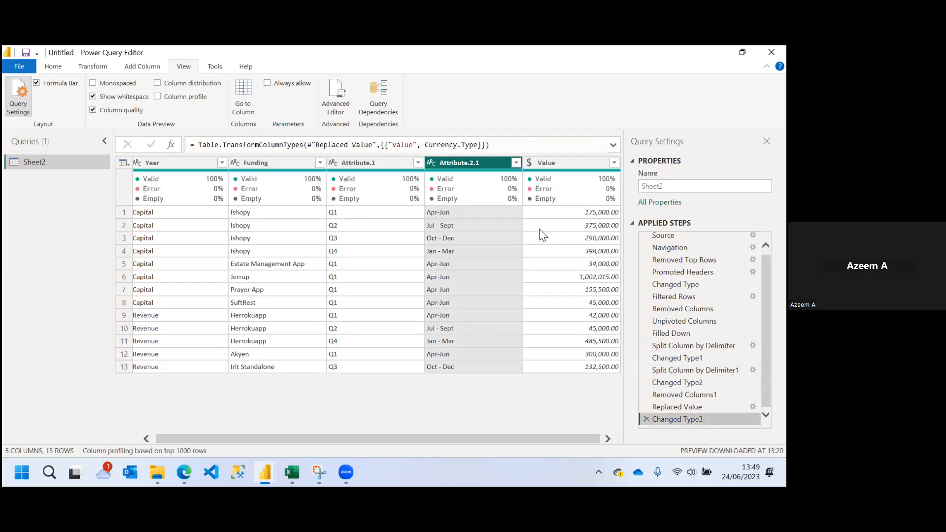
- Rename the Attribute.1 column to "Quarter" and the Attribute.2.1 column to "Month"
double_click(373, 164)
text(Quarter)
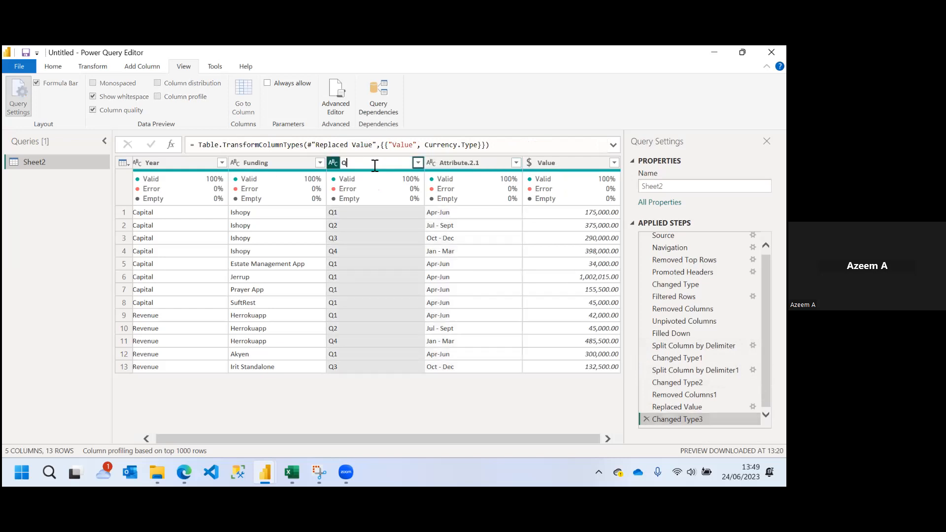
key(Return)
click(456, 163)
double_click(453, 163)
text(Month)
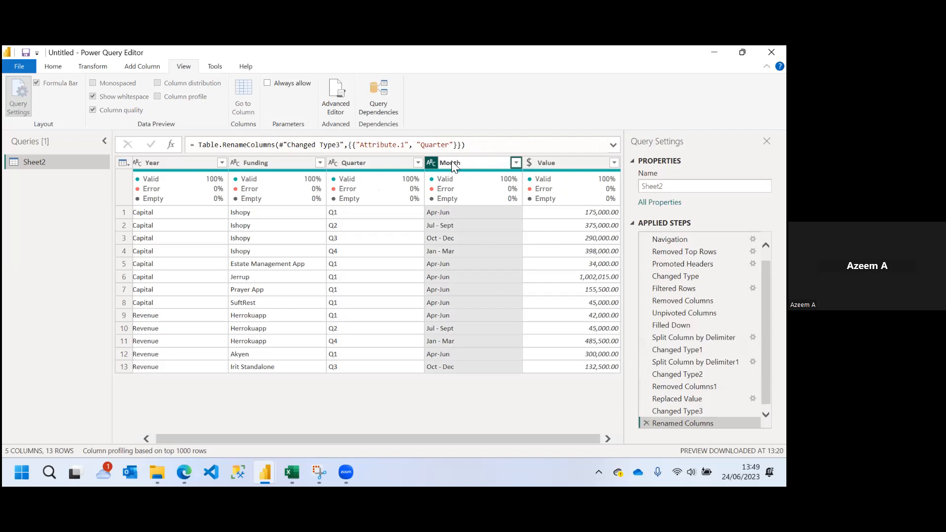
key(Return)
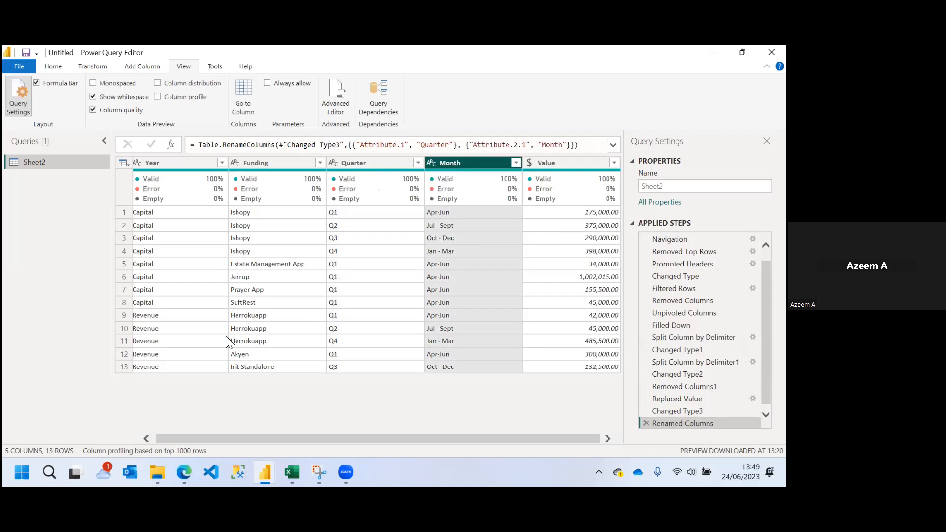
- Rename the Year column to "Capital Revenue"
drag(255, 437, 162, 438)
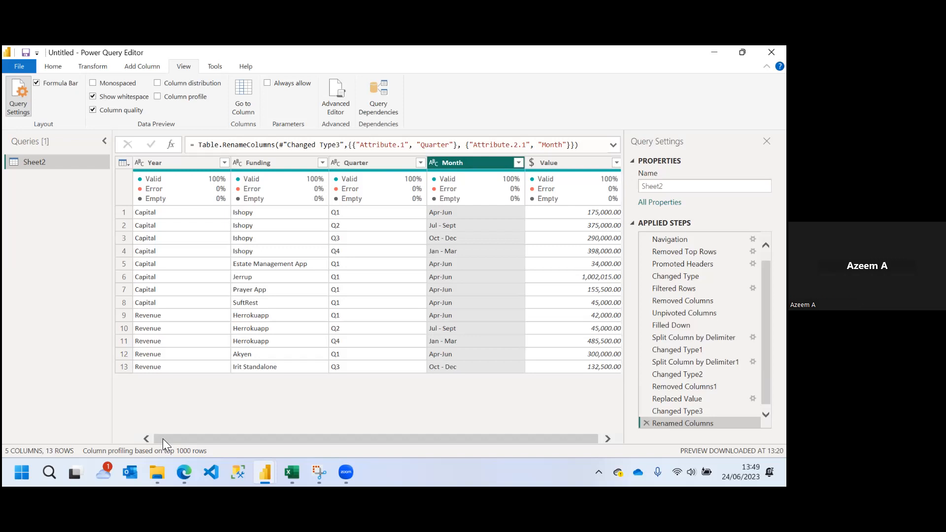
double_click(164, 164)
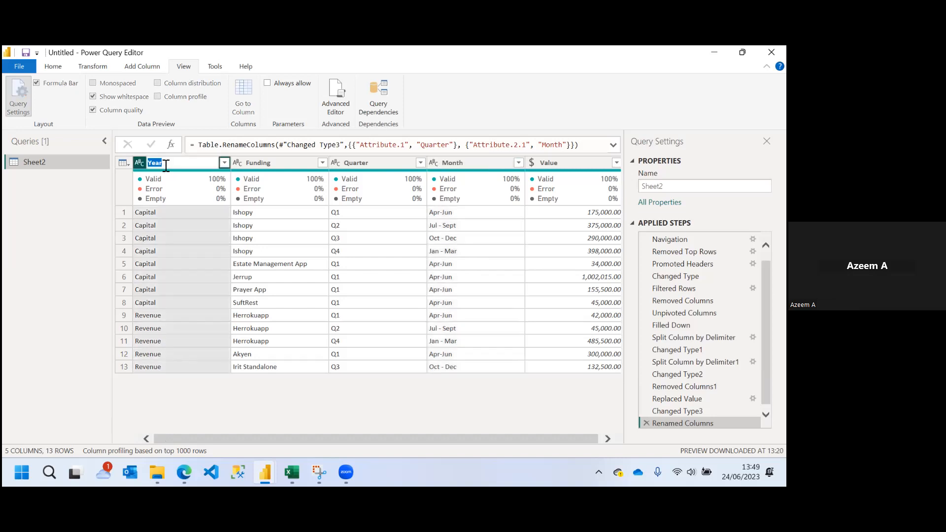
text(Capital)
key(Return)
text(Reveb)
key(BackSpace)
text(enue)
key(Return)
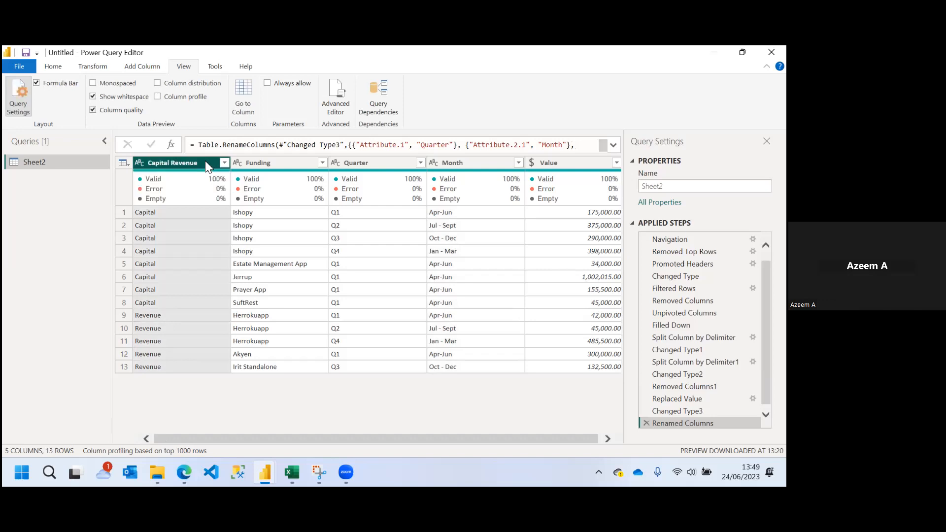
- Rename the Funding column to "Project"
double_click(265, 166)
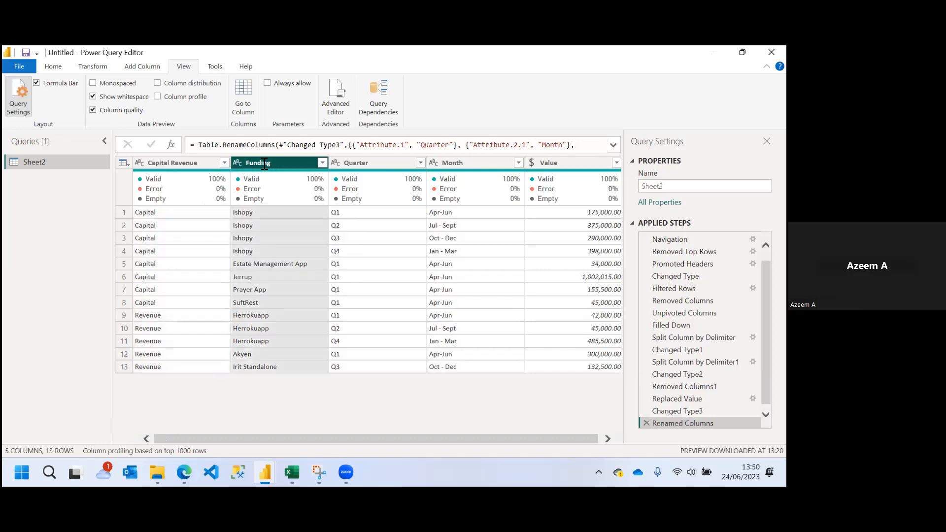
text(Project)
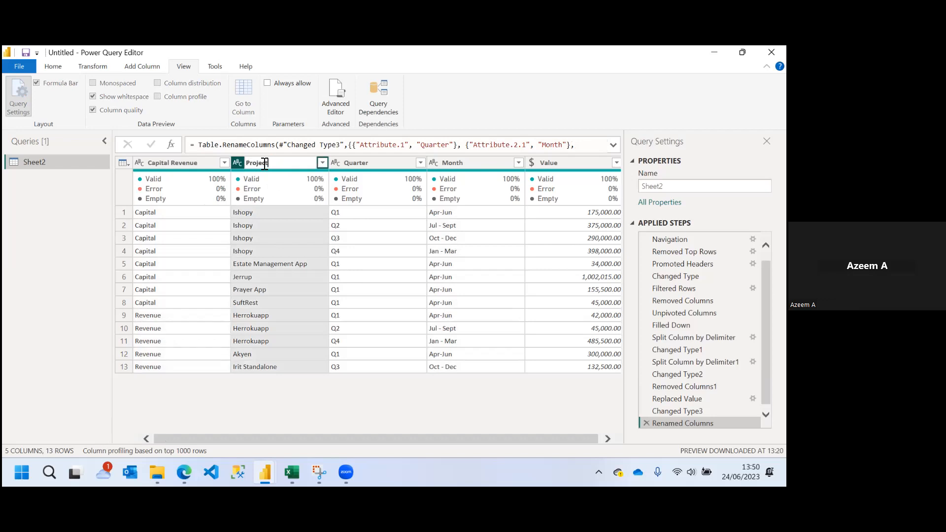
key(Return)
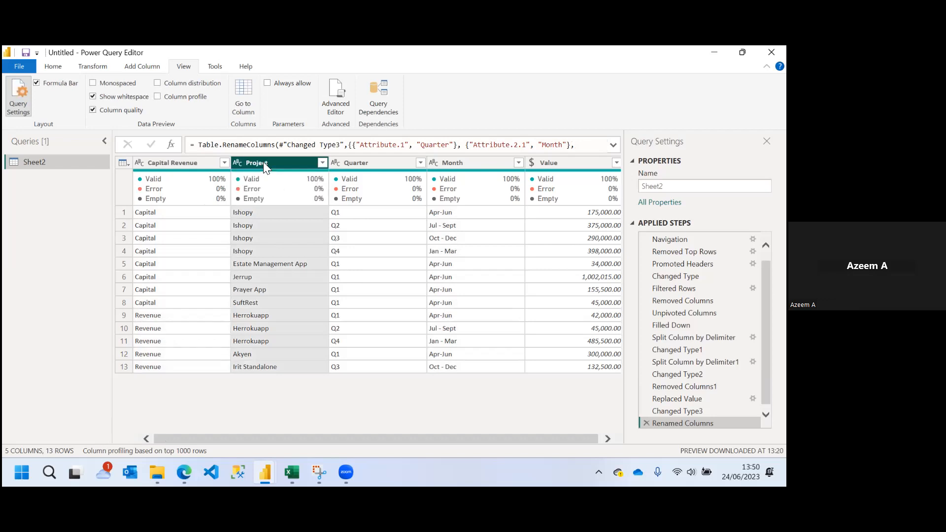
drag(188, 440, 271, 432)
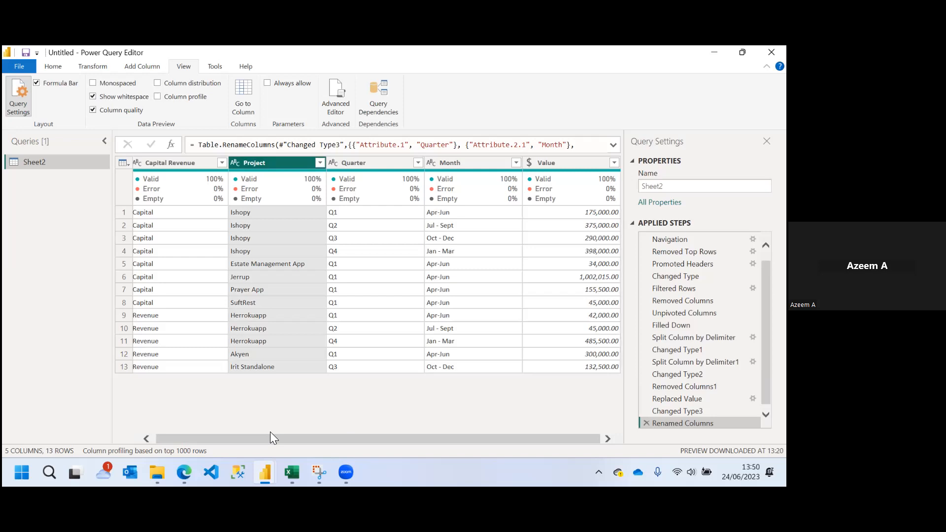
drag(279, 438, 422, 446)
- Rename the Sheet2 query to "Suftnet Project Funding"
double_click(48, 164)
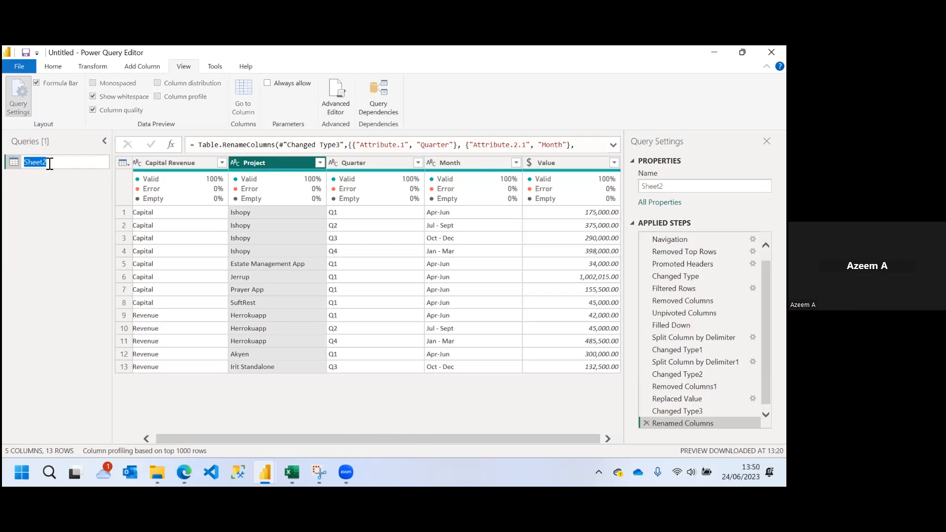
text(Suftnet)
text( Funding)
key(BackSpace)
key(BackSpace)
key(BackSpace)
key(BackSpace)
key(BackSpace)
key(BackSpace)
key(BackSpace)
key(BackSpace)
key(BackSpace)
text(Project Funding)
click(48, 162)
key(Return)
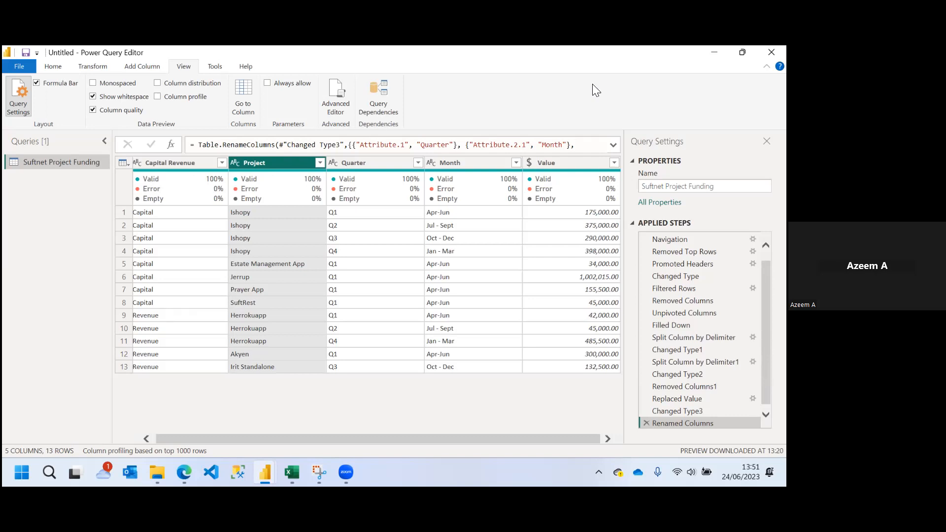
- Close the query editor and apply the query changes to load the cleaned table into the report
click(53, 67)
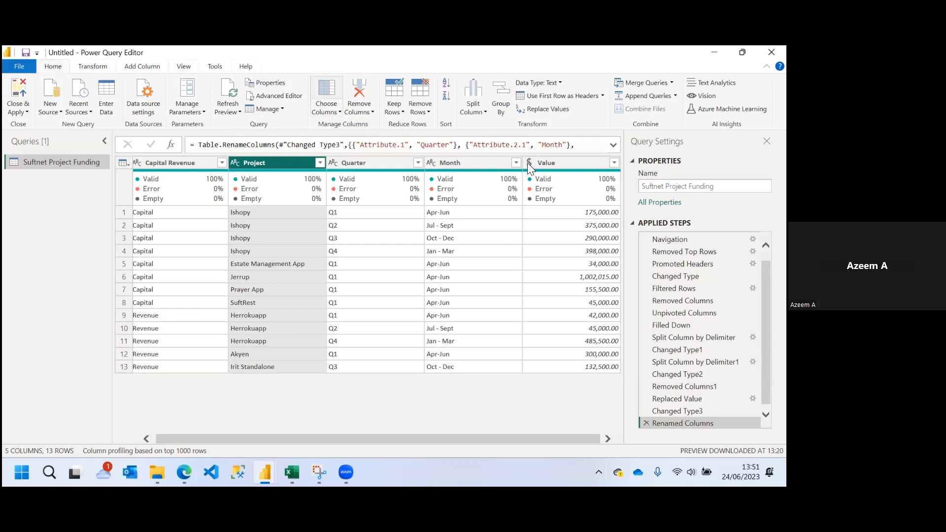
mouse_move(766, 335)
mouse_down()
mouse_move(766, 327)
mouse_move(765, 339)
mouse_up()
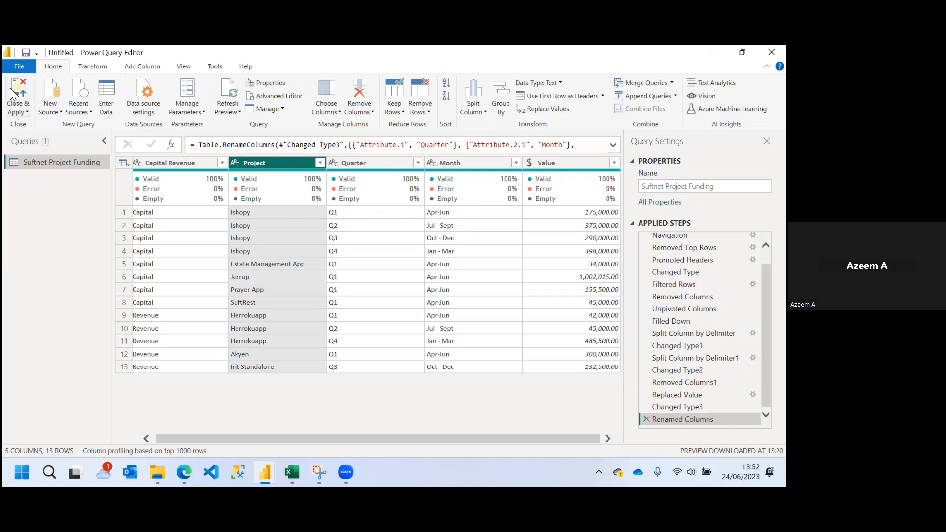
click(28, 113)
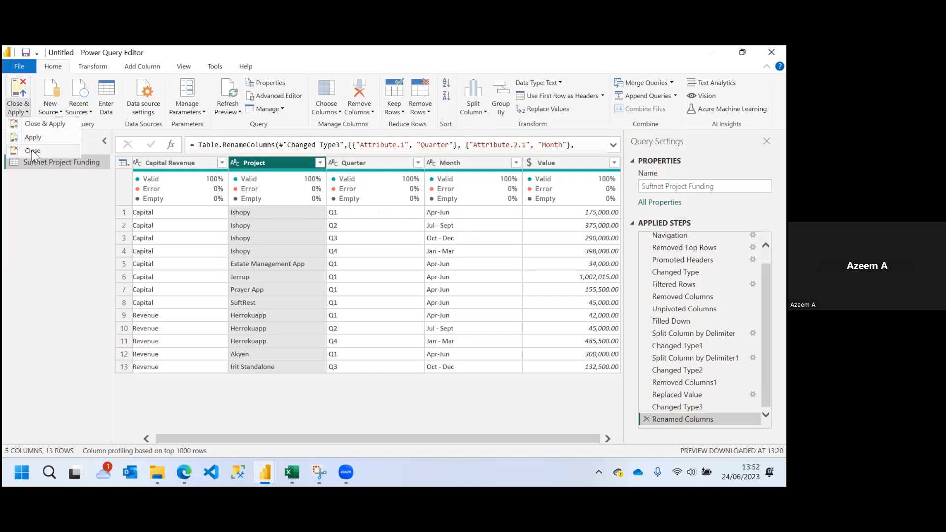
click(43, 124)
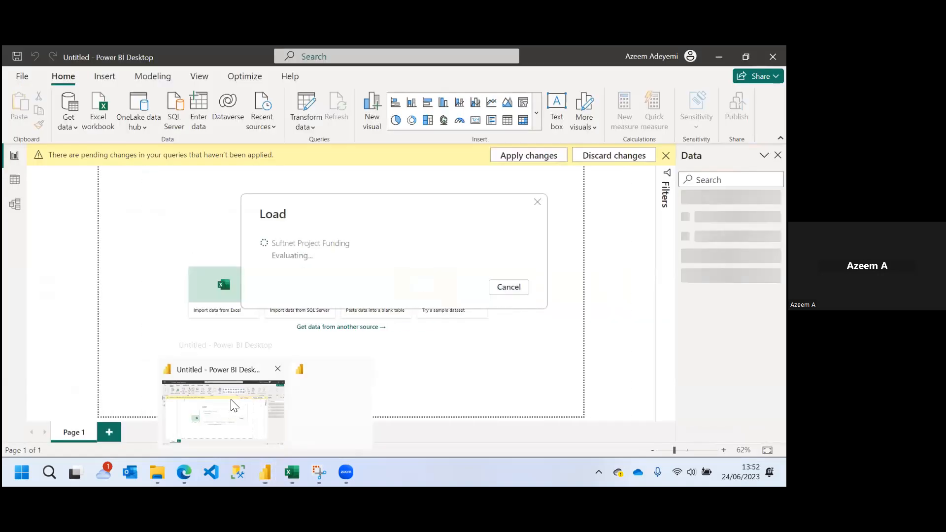
click(233, 406)
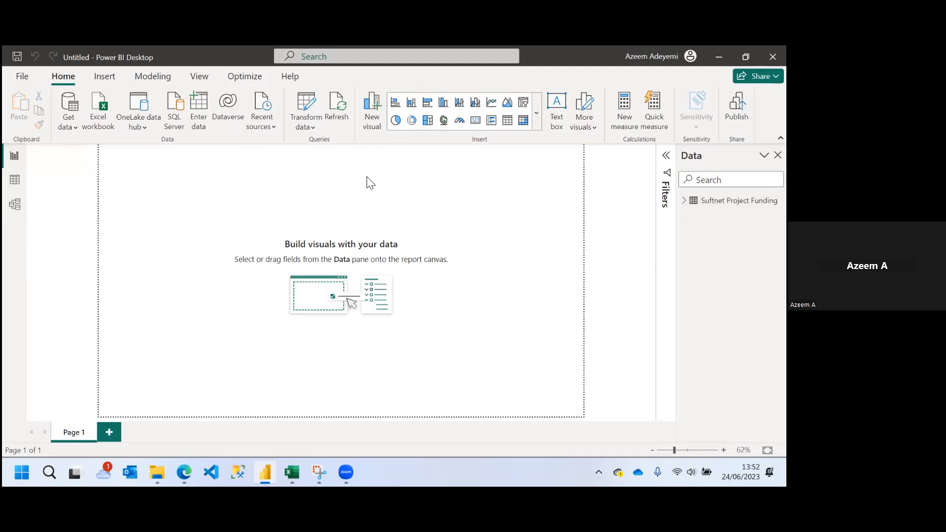
- Inspect the loaded table's rows and its card in the model, making the card taller, and return to the report page
click(15, 187)
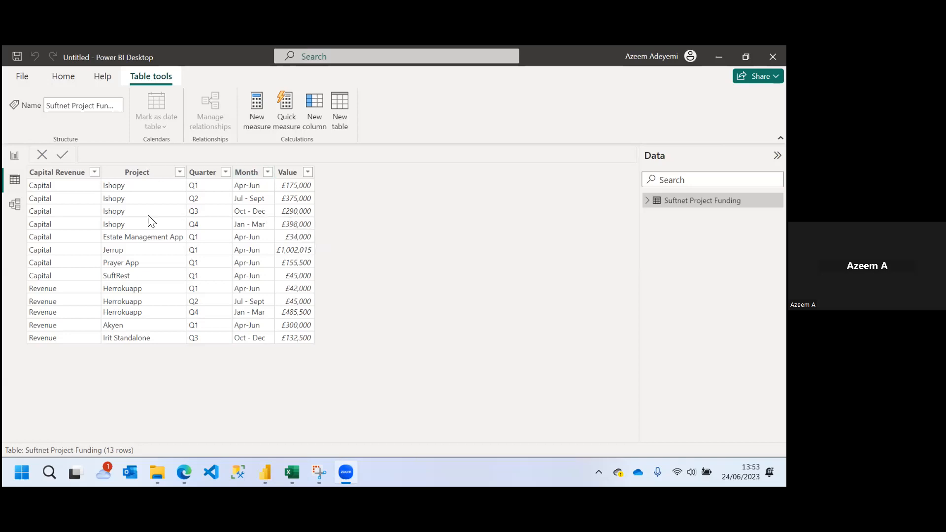
click(16, 205)
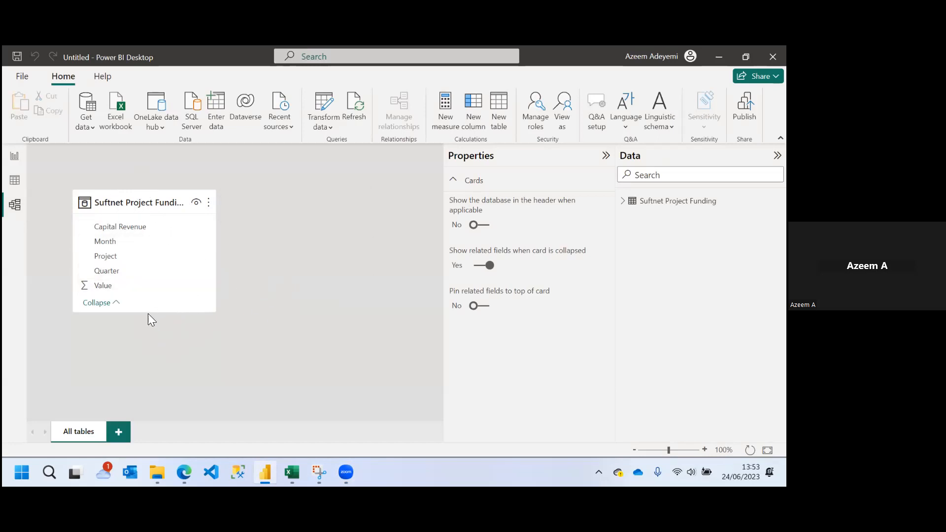
drag(145, 314, 146, 341)
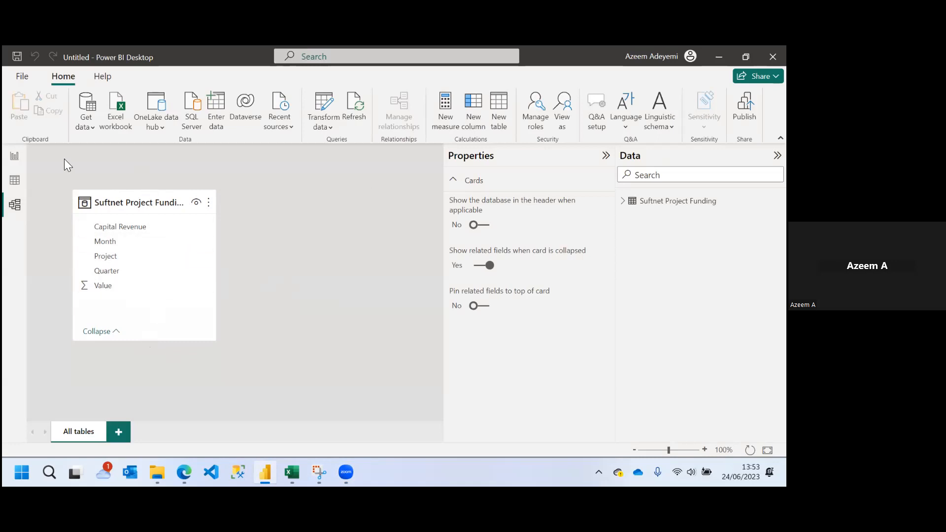
click(13, 156)
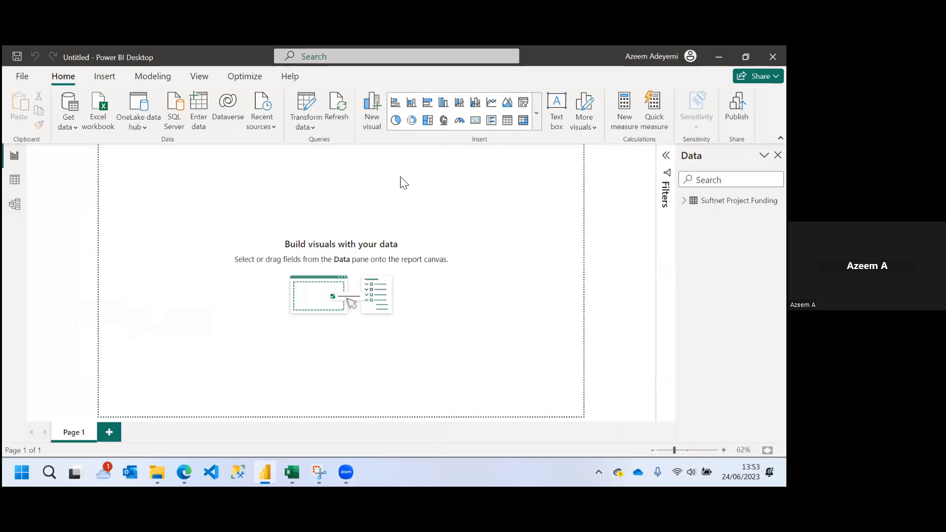
- Expand the Suftnet Project Funding table's fields and check the reference dashboard image in Snipping Tool
click(684, 200)
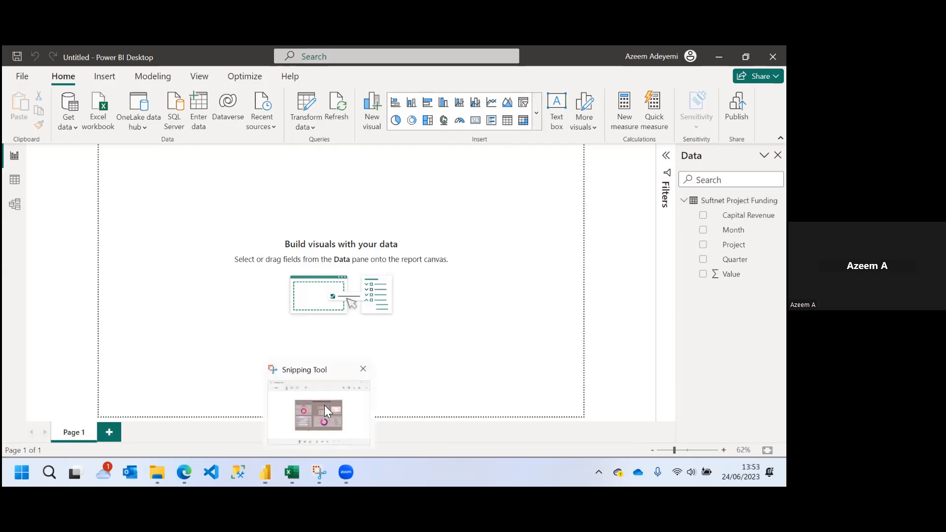
click(325, 405)
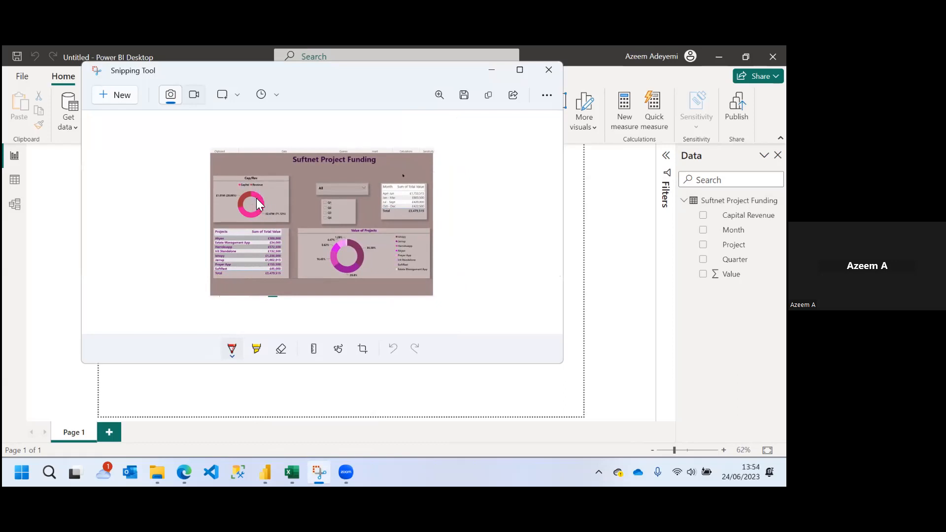
click(492, 71)
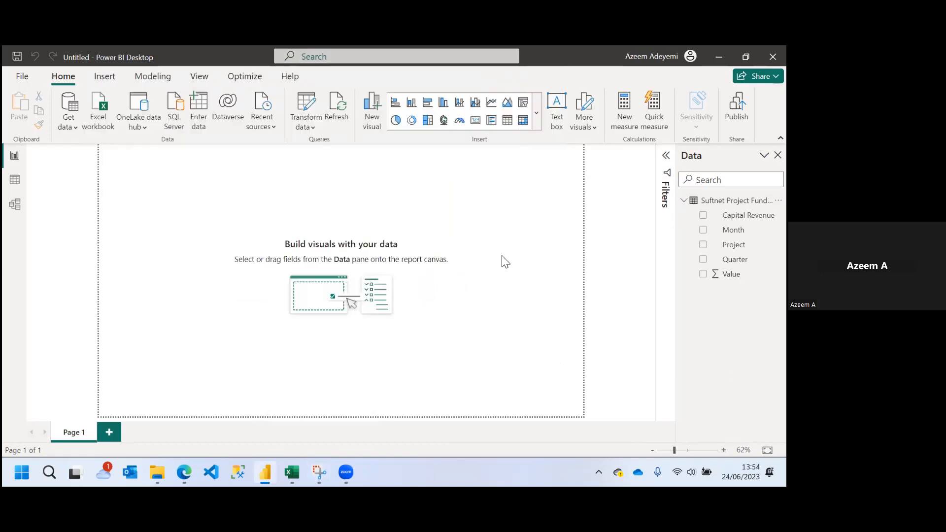
- Insert a donut chart, enlarge it slightly, and assign Value as its values and Capital Revenue as its legend
click(414, 119)
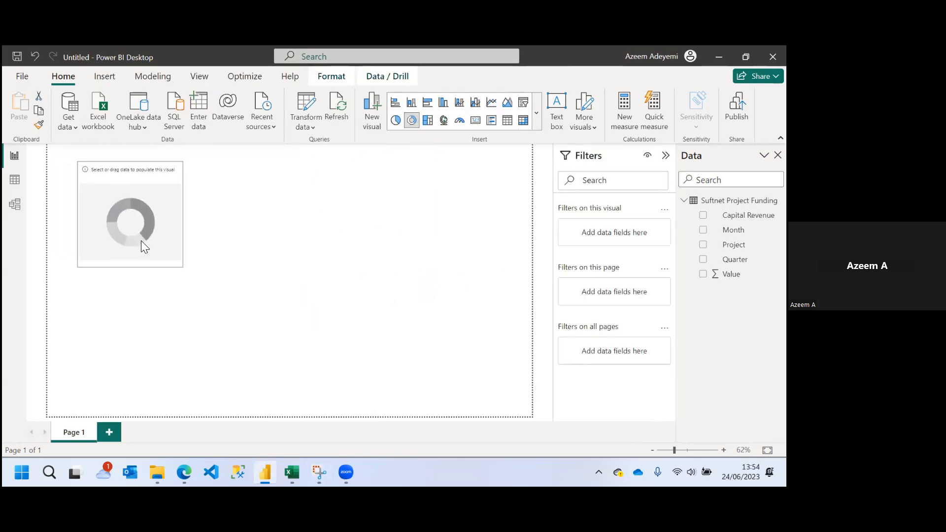
drag(141, 240, 150, 245)
drag(198, 280, 224, 291)
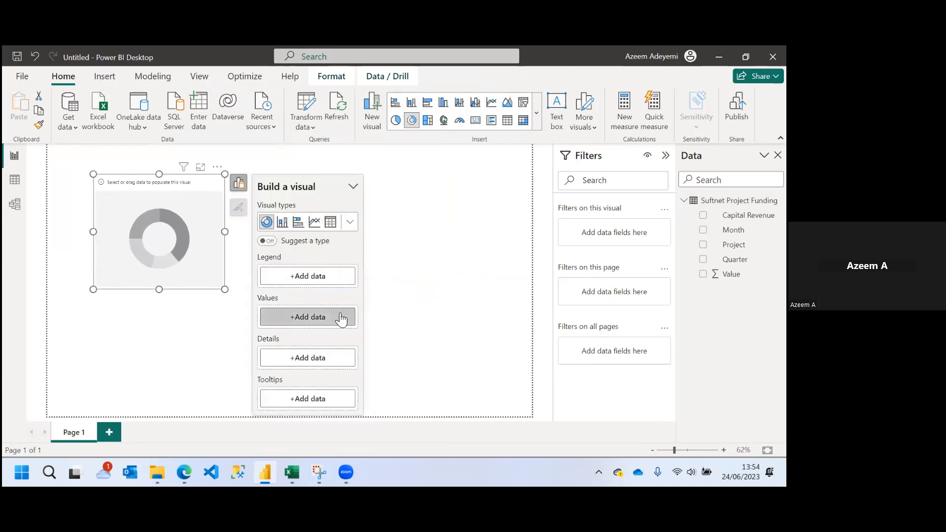
drag(731, 274, 321, 321)
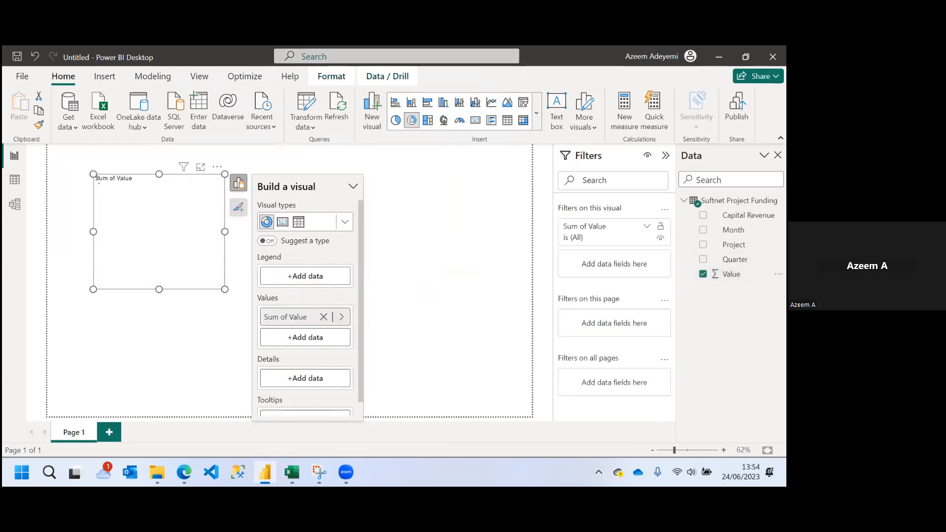
drag(746, 215, 313, 275)
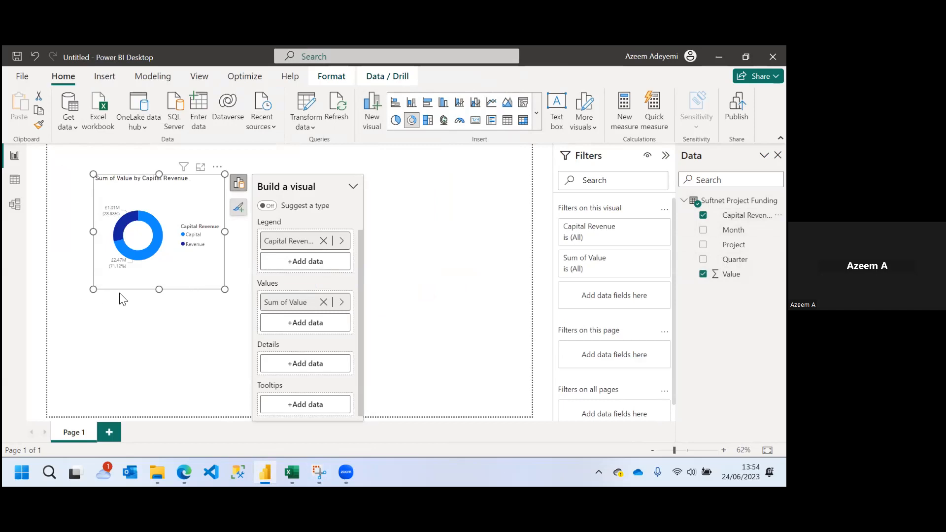
- Enlarge the donut chart and place it near the upper-left corner of the report page
drag(93, 290, 57, 305)
drag(225, 306, 238, 307)
drag(182, 274, 172, 260)
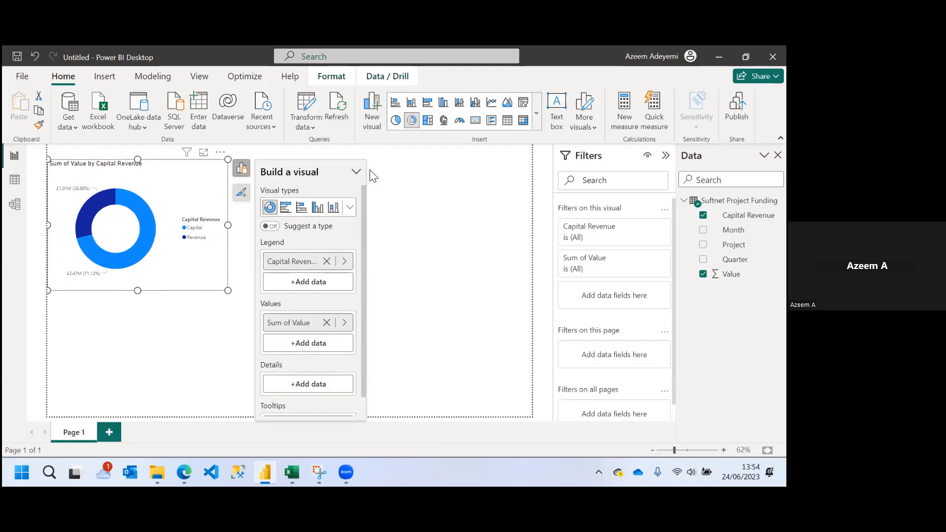
- Check the reference dashboard image in Snipping Tool for the visual that follows the Capital Revenue donut chart, and return to the report
click(458, 242)
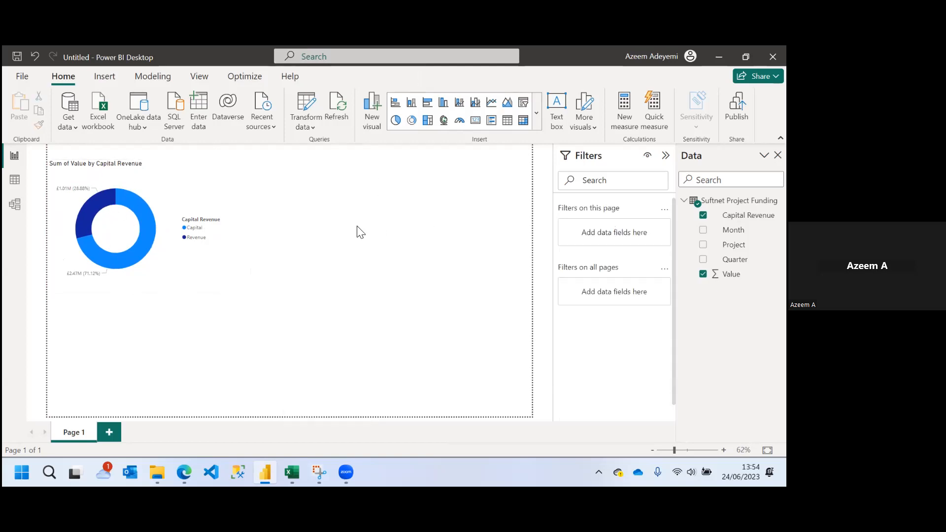
click(190, 281)
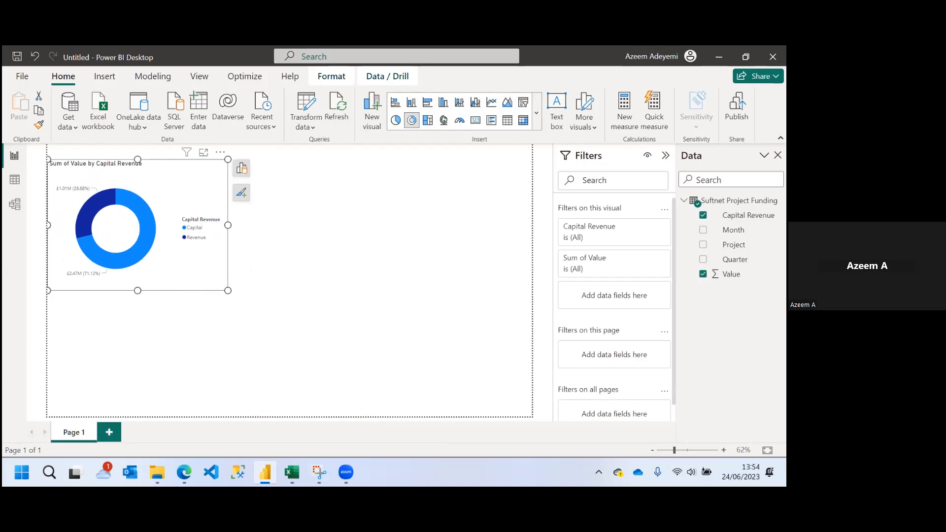
mouse_move(319, 472)
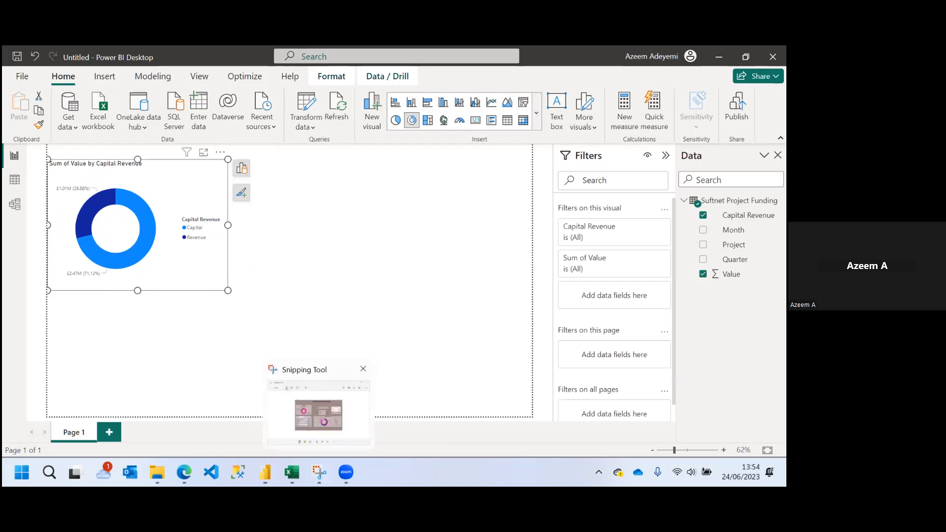
click(333, 395)
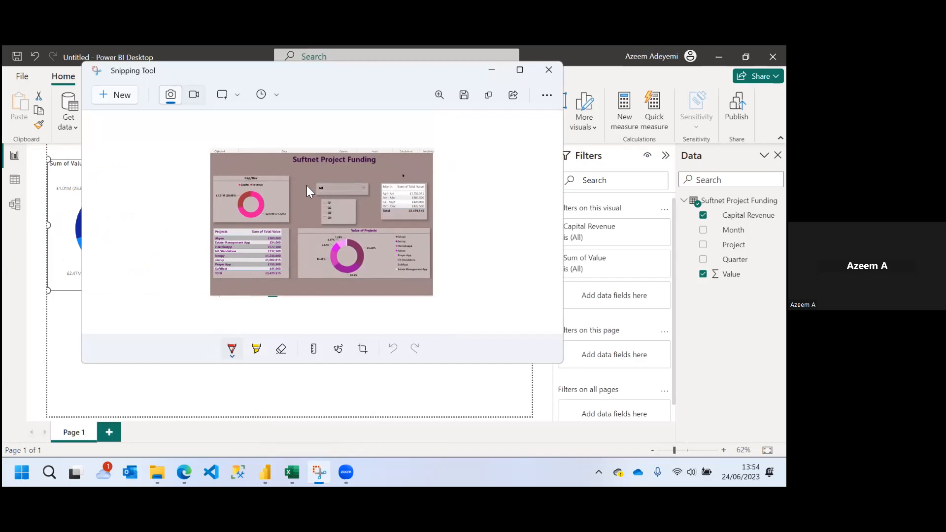
click(492, 71)
- Create a new visual of Value by Project and place it to the right of the donut chart
click(501, 237)
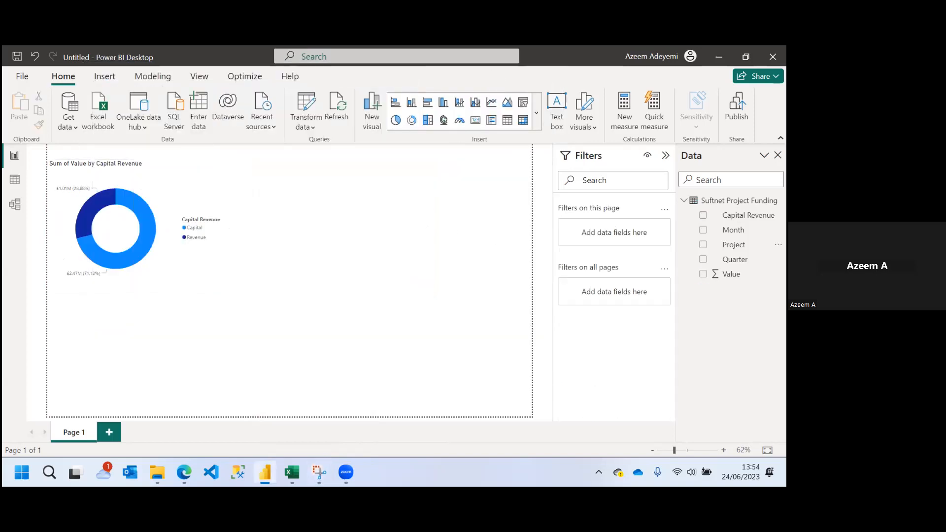
click(704, 244)
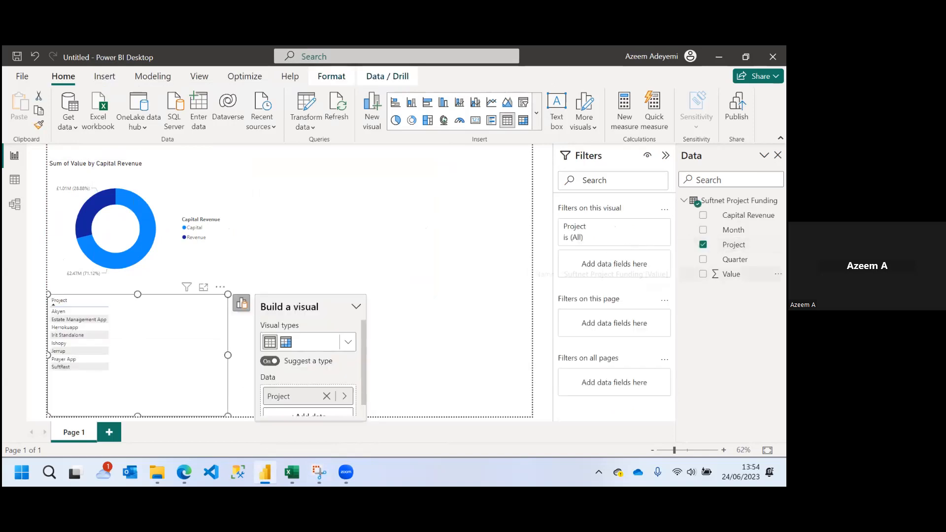
click(703, 274)
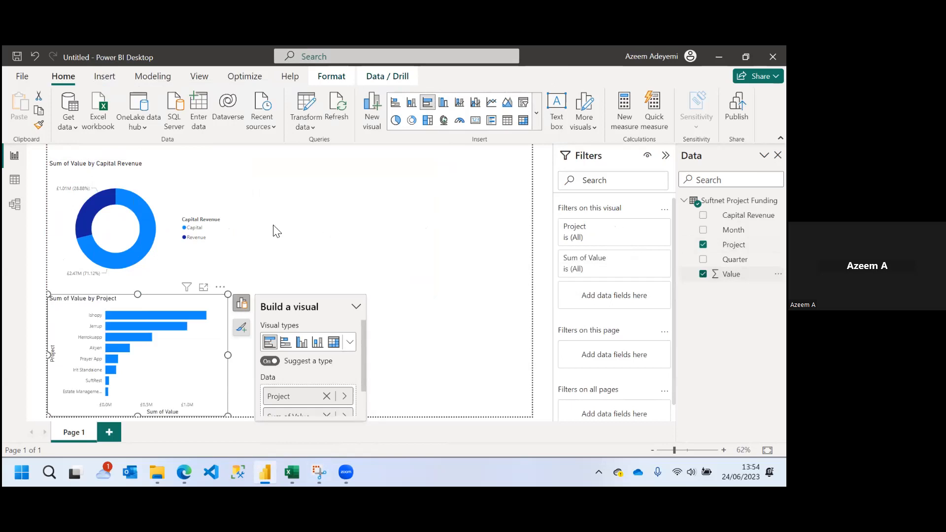
drag(185, 306, 434, 176)
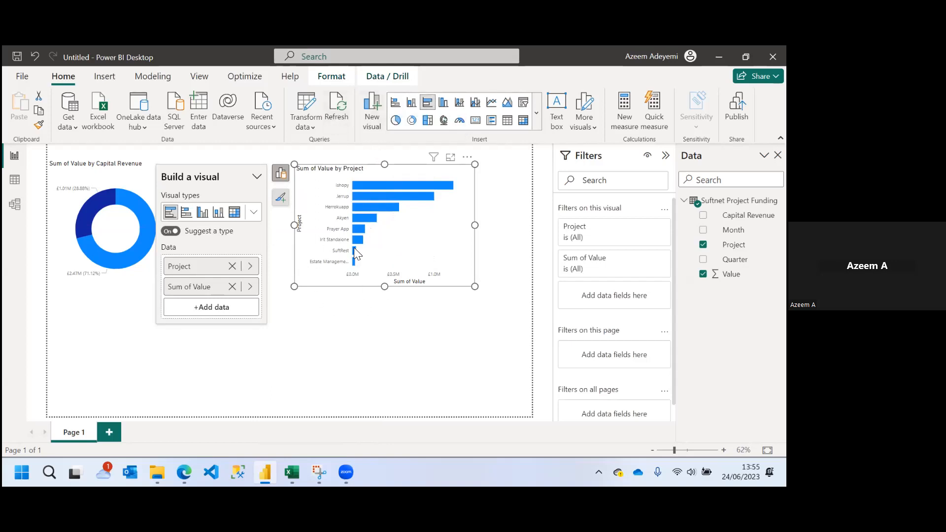
- Try the Project visual as a table, restore it to a clustered bar chart, and enlarge it slightly
click(506, 122)
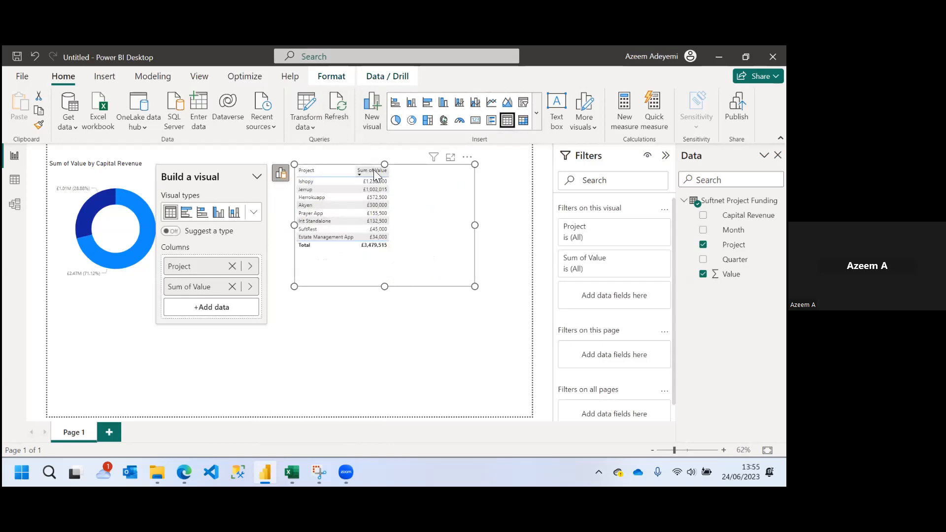
click(426, 103)
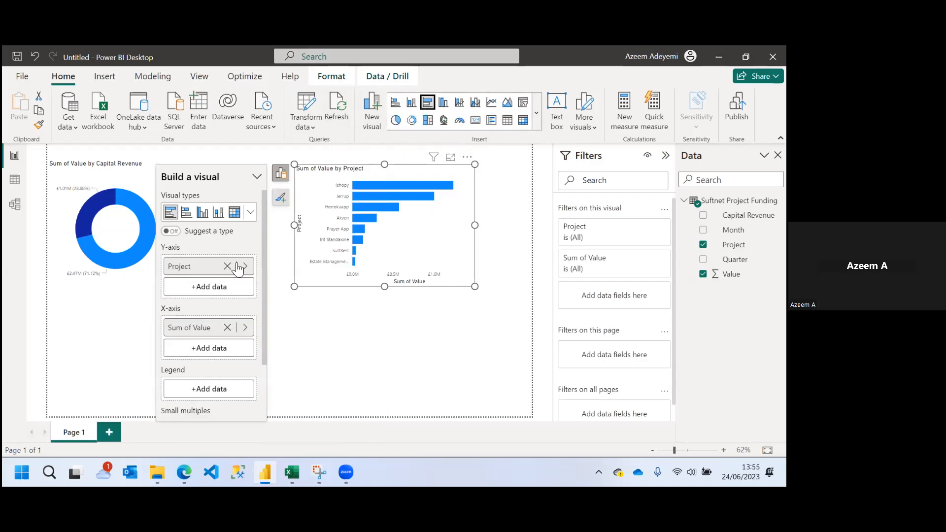
click(321, 378)
click(461, 268)
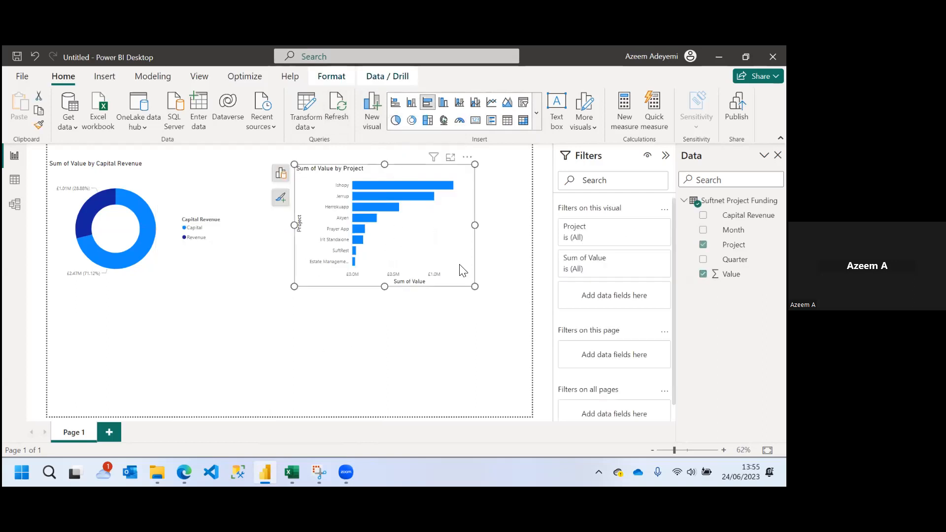
drag(475, 287, 514, 300)
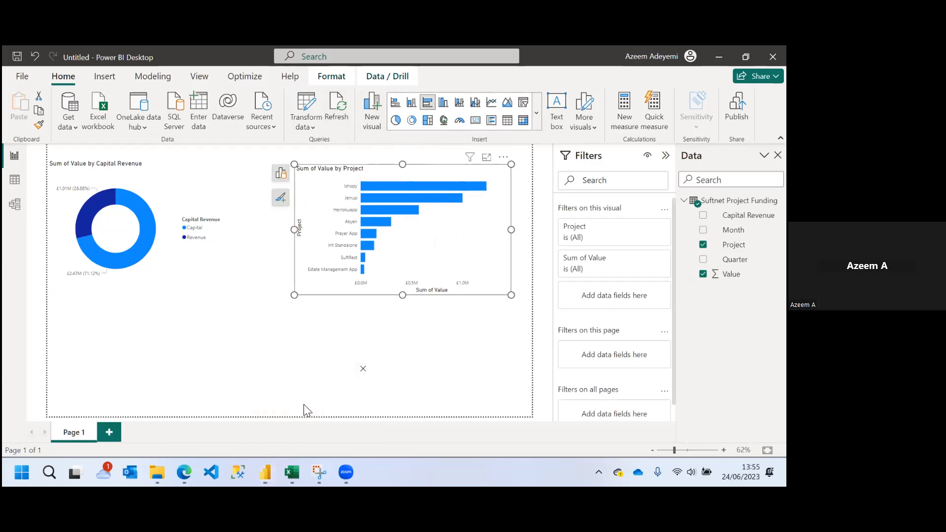
- Check the reference image, duplicate the bar chart, convert the copy to a table, and place it at a smaller size below the donut chart
click(319, 472)
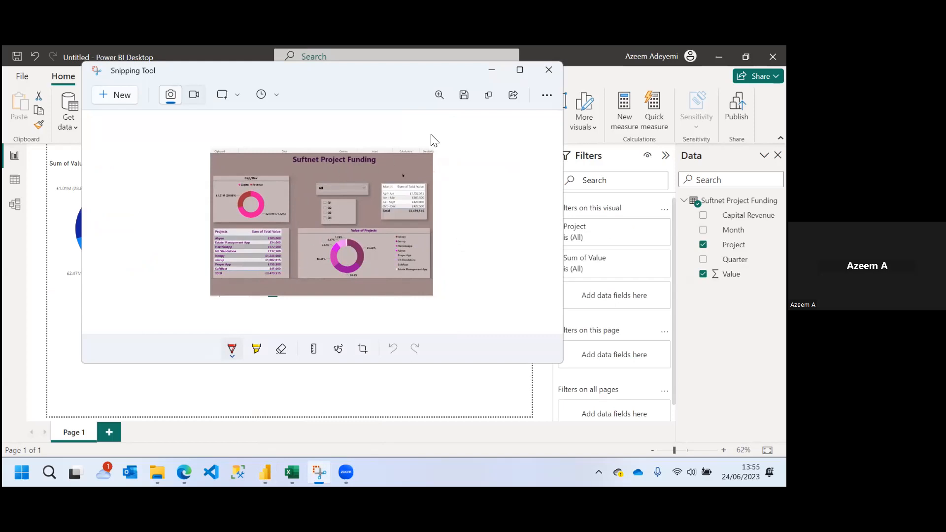
click(492, 72)
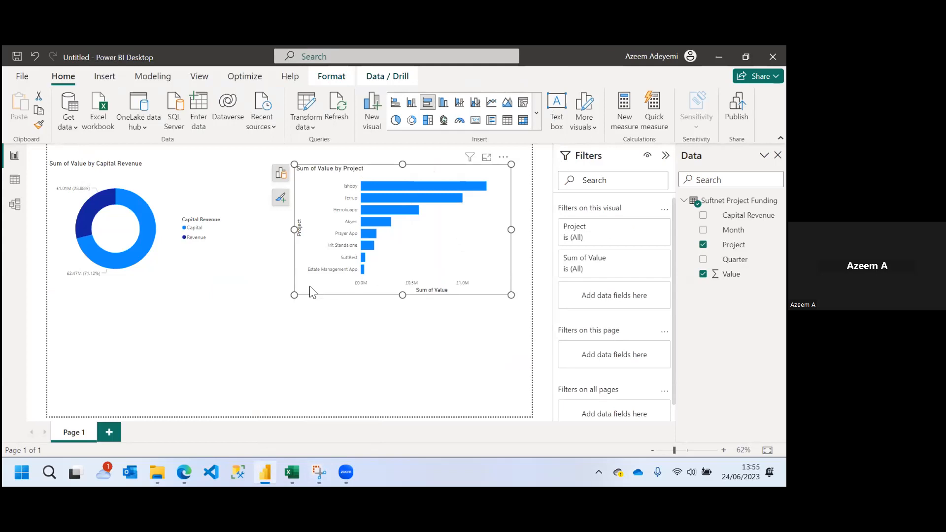
click(18, 110)
drag(432, 238, 277, 314)
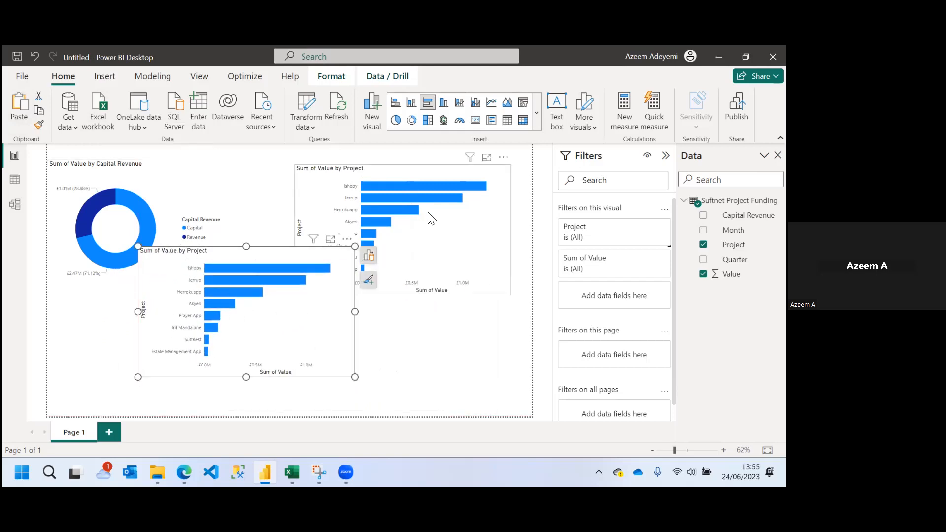
click(508, 121)
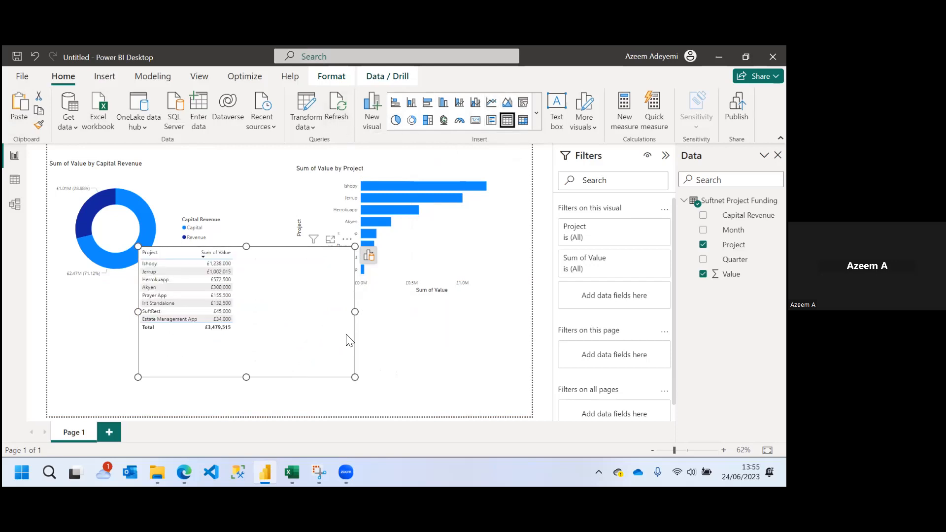
drag(355, 377, 263, 348)
drag(249, 302, 180, 350)
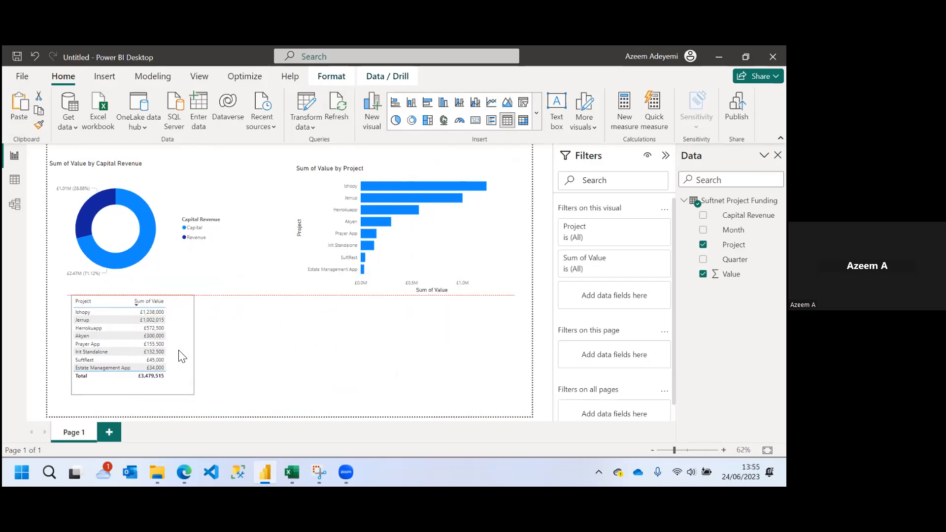
- Duplicate the Project table beside the original, try the copy as a donut chart, and make it a pie chart
click(39, 111)
click(19, 106)
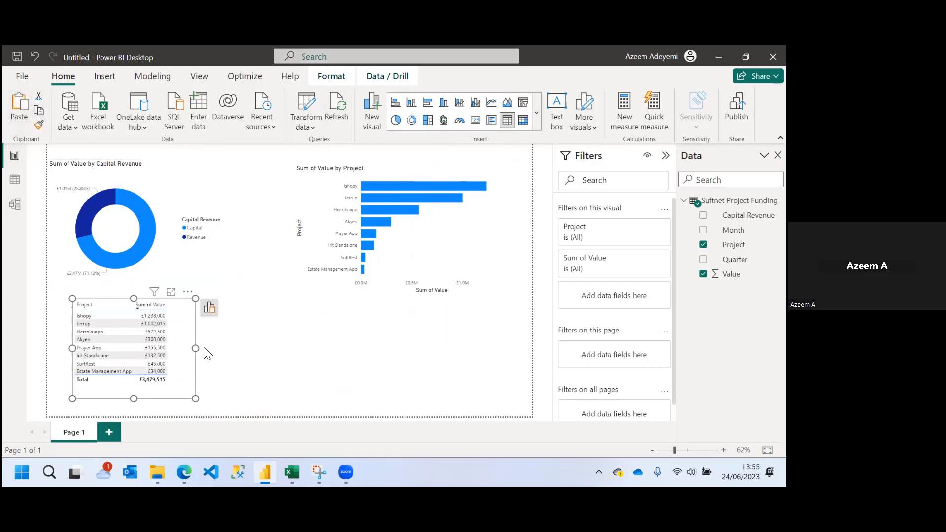
drag(189, 365, 370, 360)
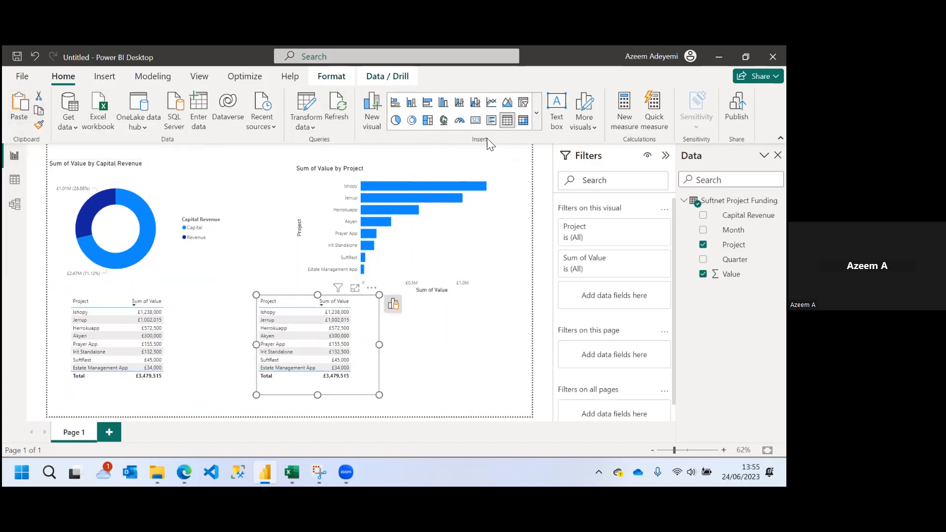
click(412, 120)
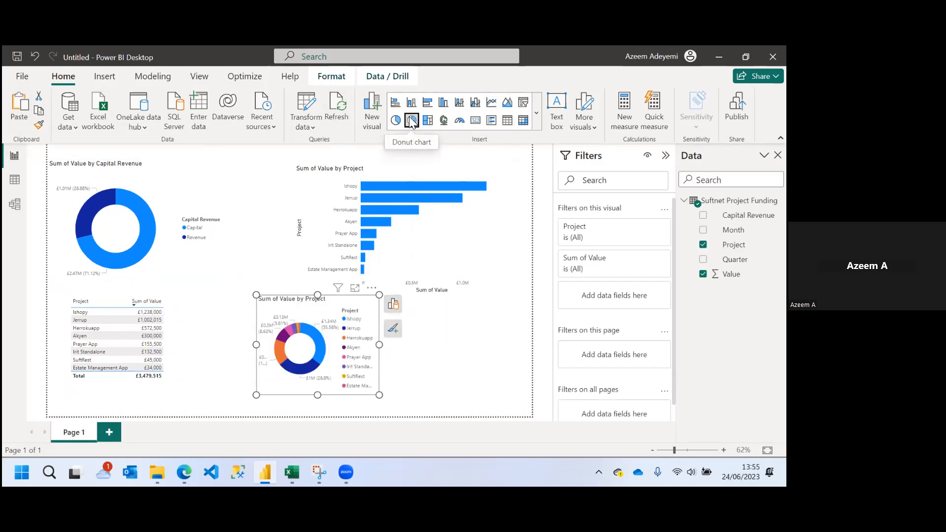
click(395, 120)
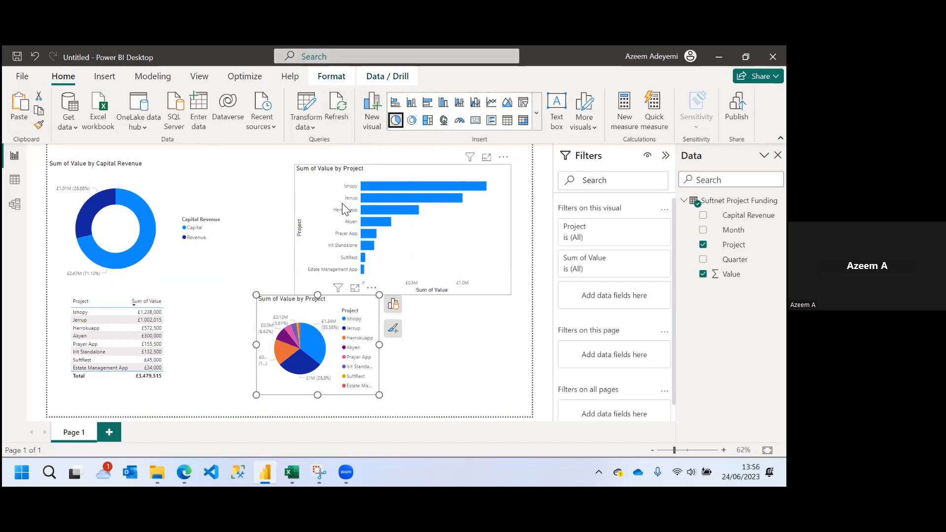
- Resize the pie chart slightly wider and place it below the bar chart near the page's lower-right corner
drag(256, 295, 203, 273)
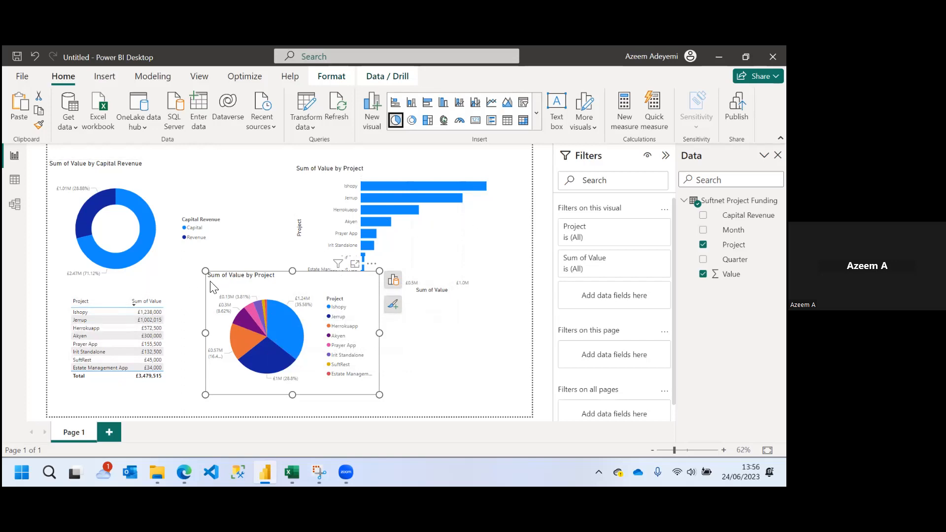
drag(379, 271, 338, 302)
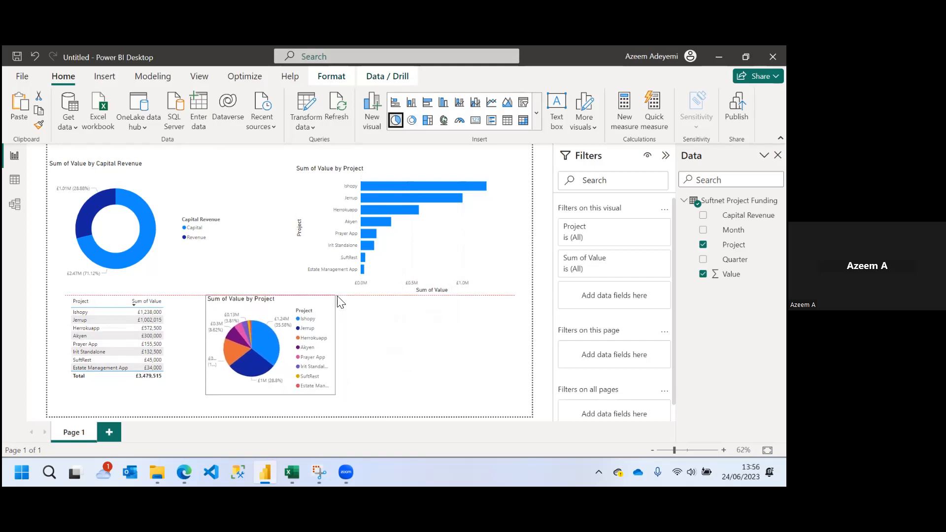
drag(322, 334, 506, 326)
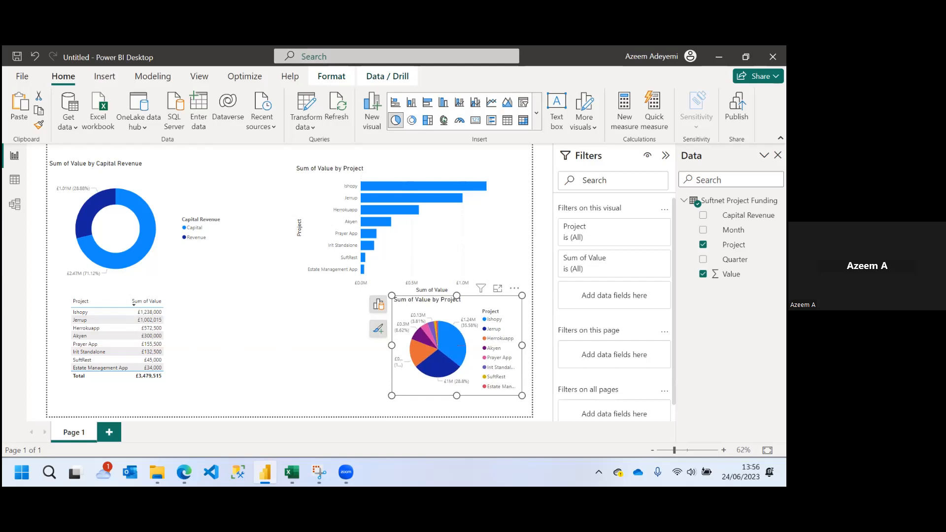
- Compare the report layout with the reference dashboard image in Snipping Tool and return to the report
mouse_move(319, 472)
click(320, 416)
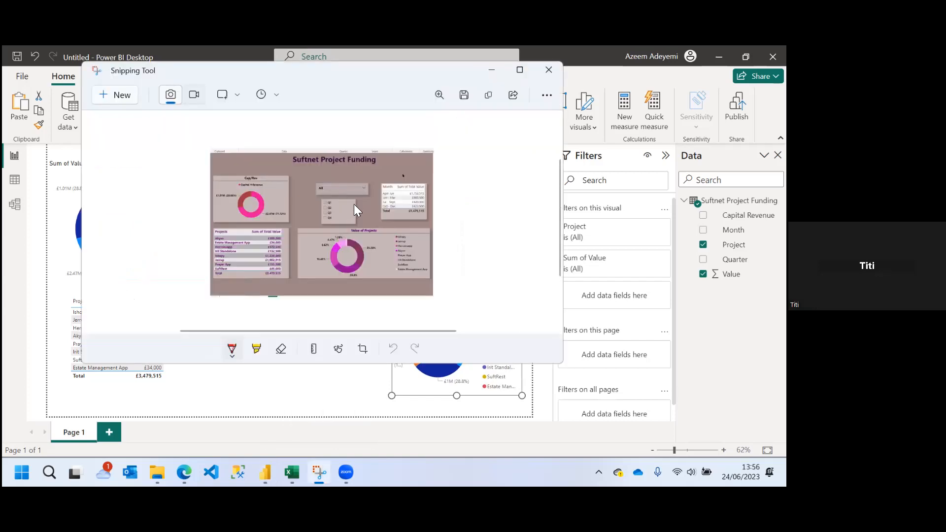
click(491, 71)
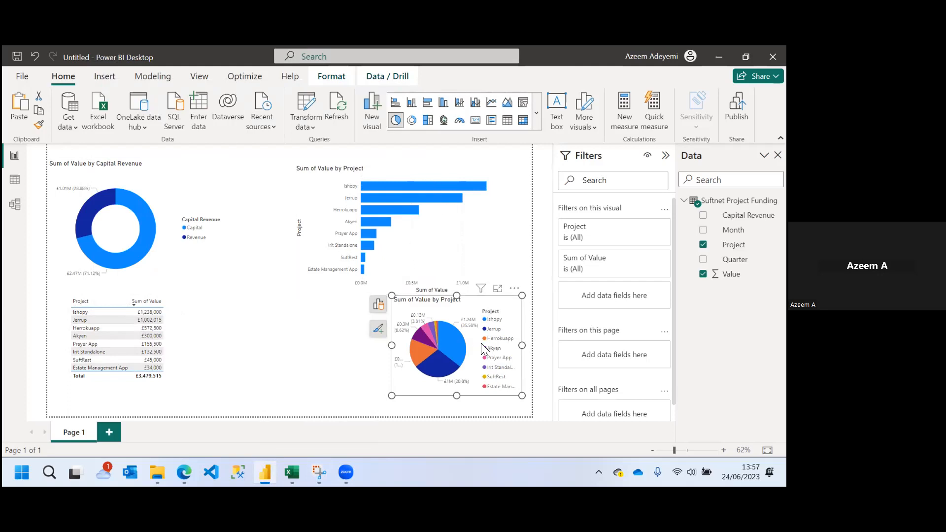
- Reposition the pie chart slightly lower beneath the bar chart, try it as a treemap, and restore the pie chart
drag(481, 343, 313, 330)
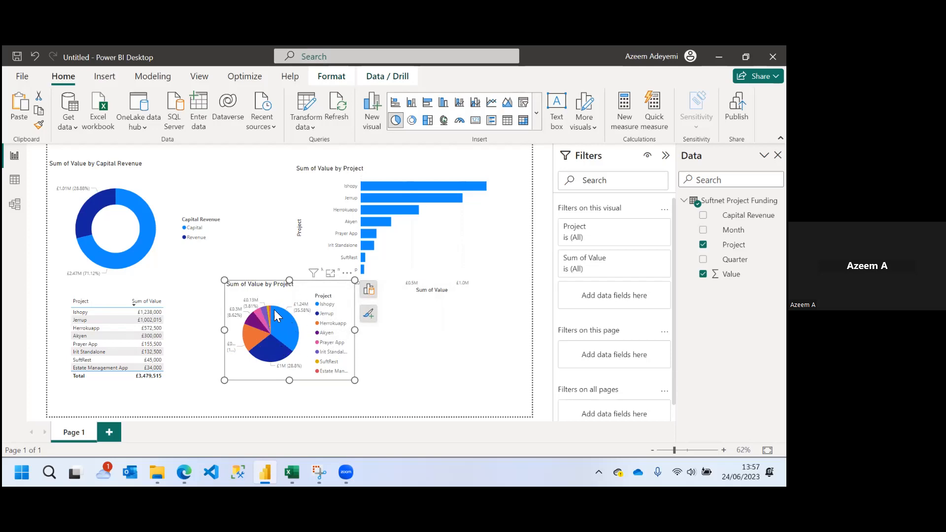
drag(303, 322, 449, 343)
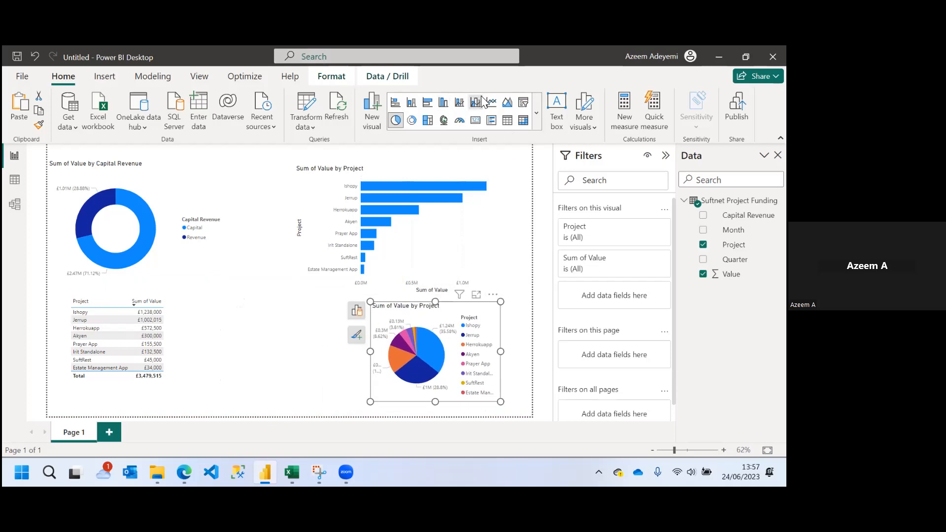
click(536, 112)
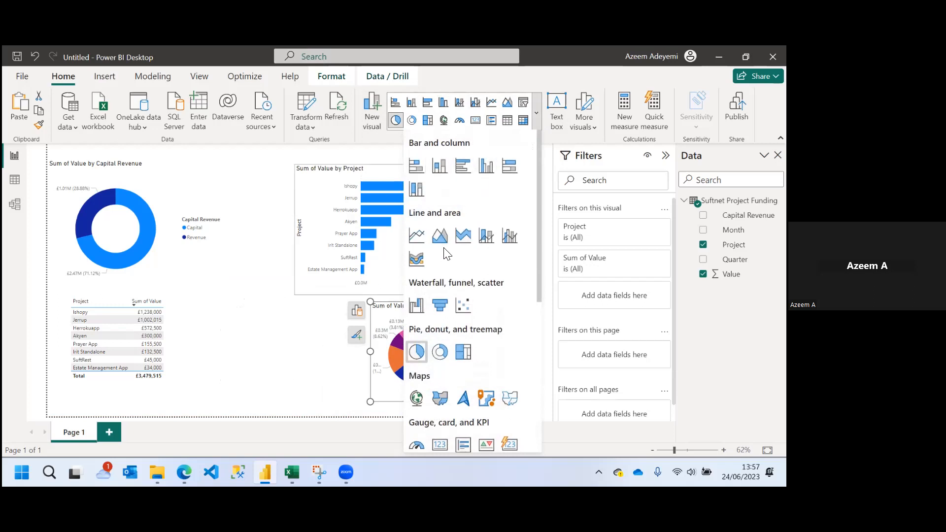
click(428, 121)
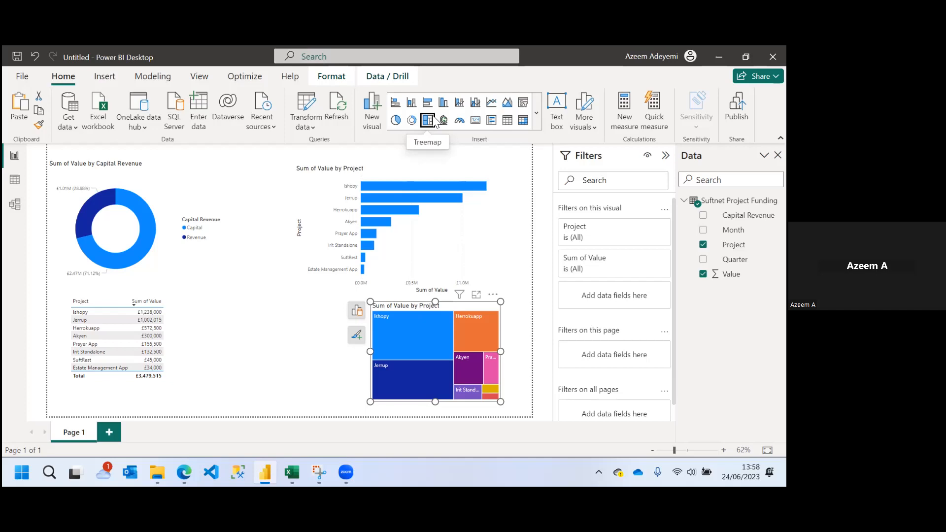
click(397, 121)
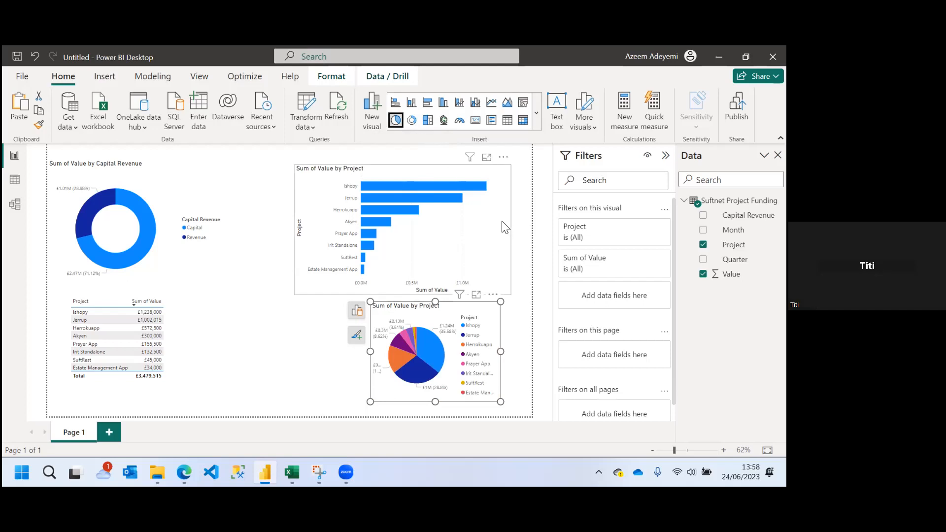
- Move the bar chart up toward the page's upper-right corner and add a shortened Quarter slicer between the table and pie chart
drag(497, 225, 511, 211)
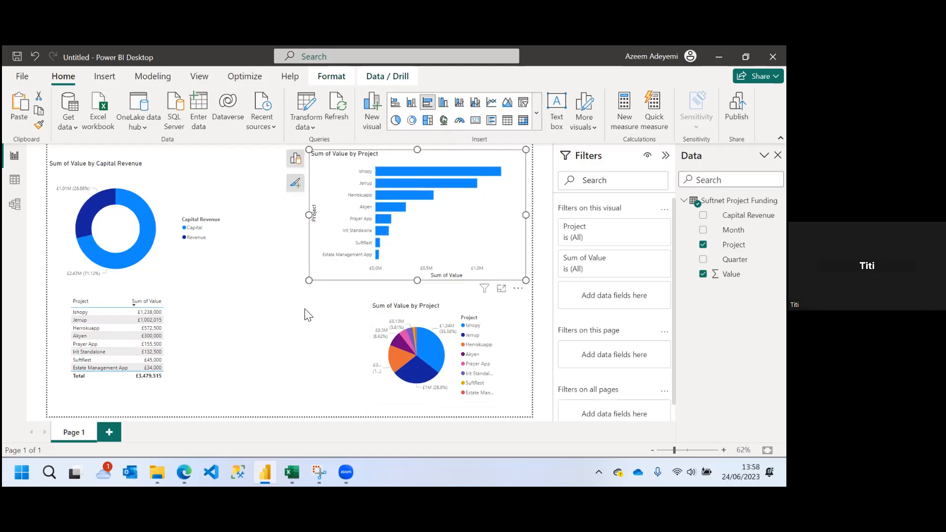
click(285, 338)
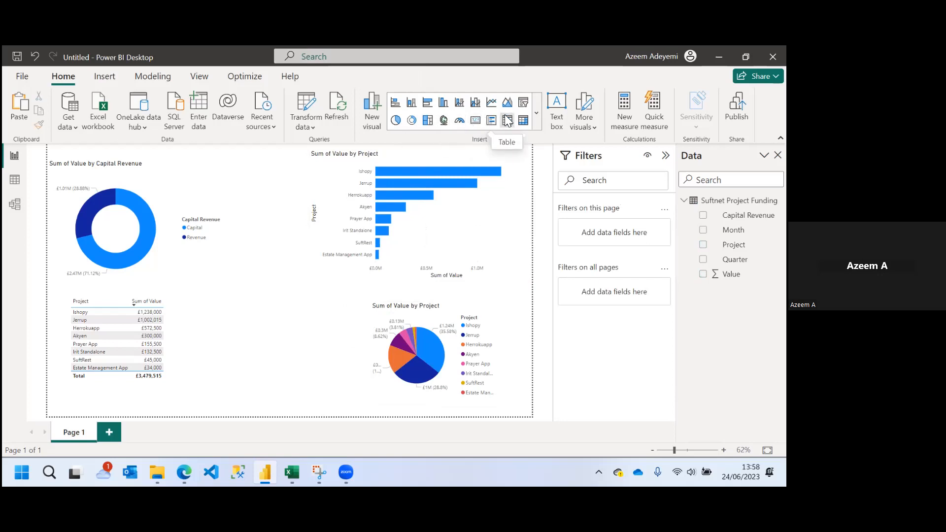
click(523, 103)
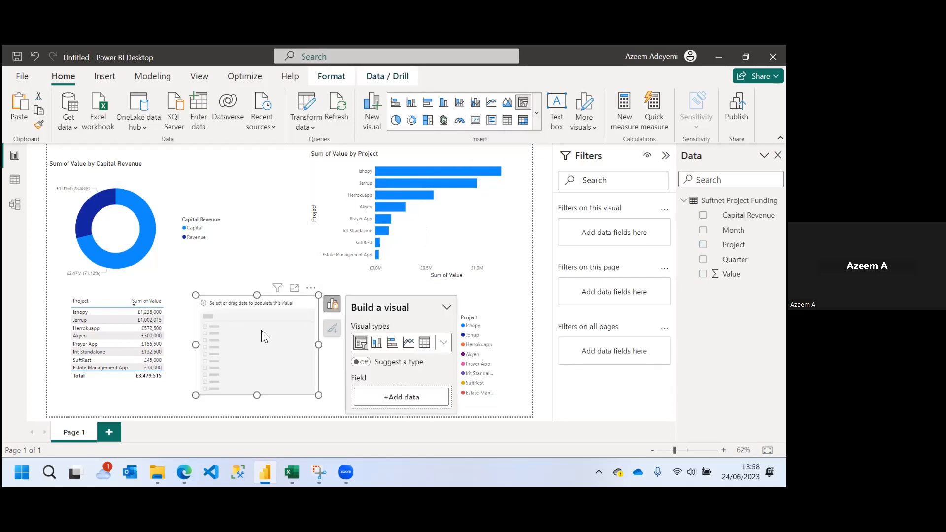
drag(263, 340, 269, 327)
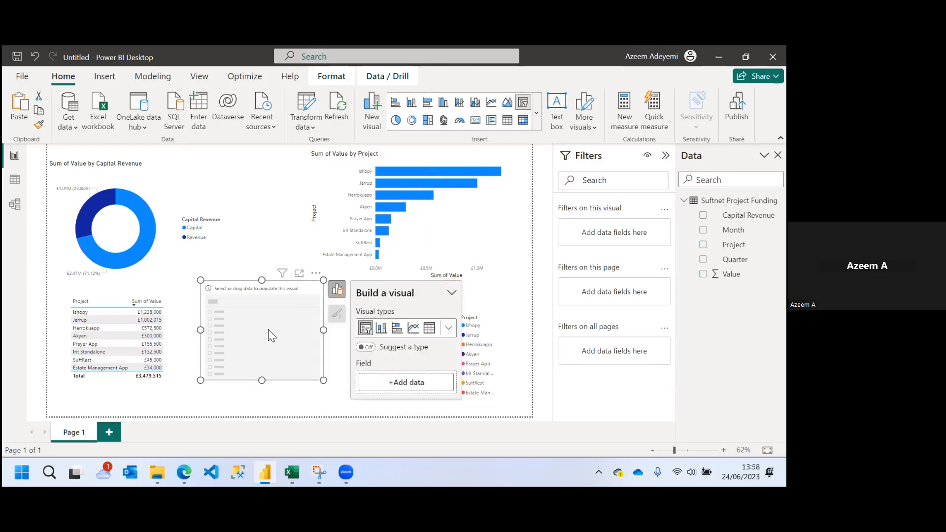
drag(735, 259, 262, 347)
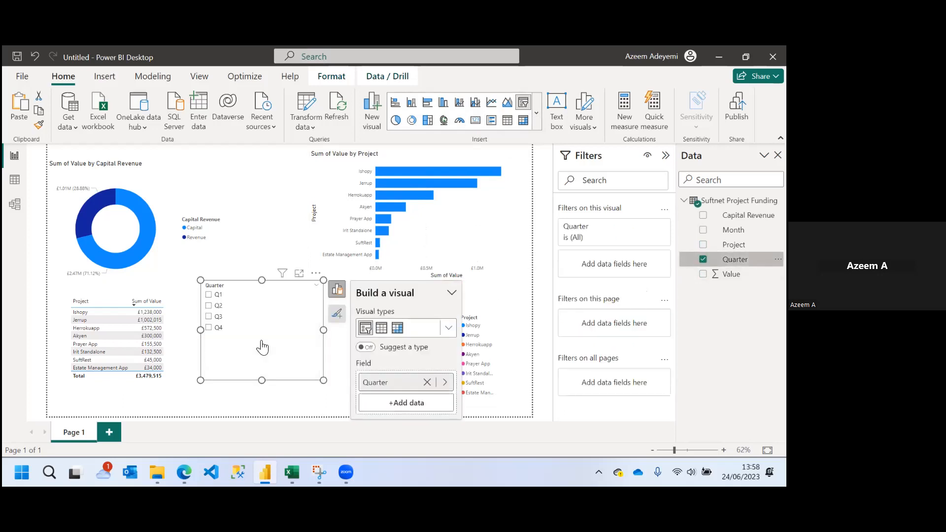
drag(261, 281, 256, 326)
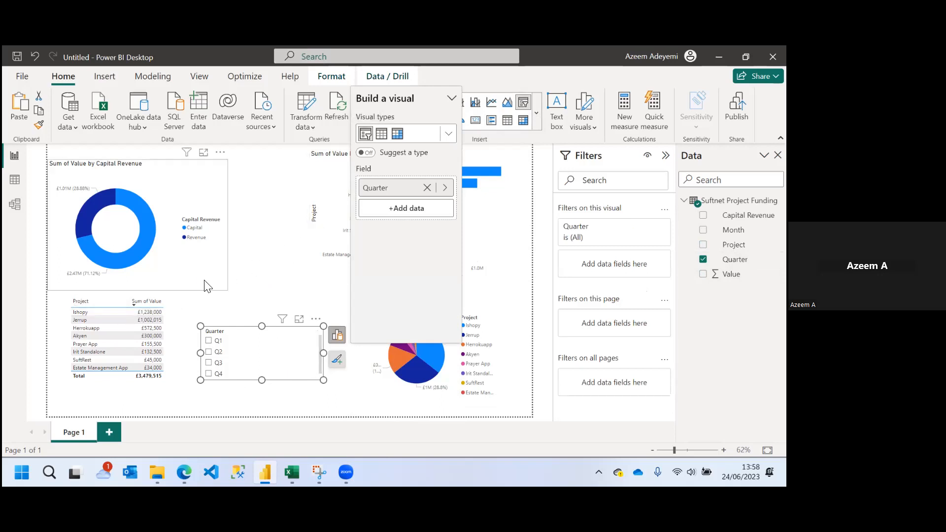
- Place a smaller Quarter slicer at the page's lower left and position the Project table between it and the pie chart
drag(182, 316, 332, 240)
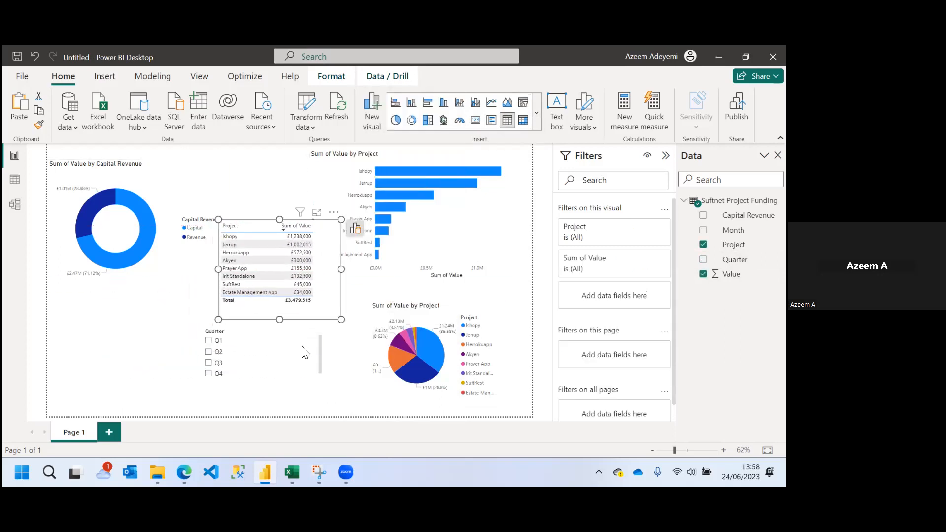
drag(213, 377, 60, 378)
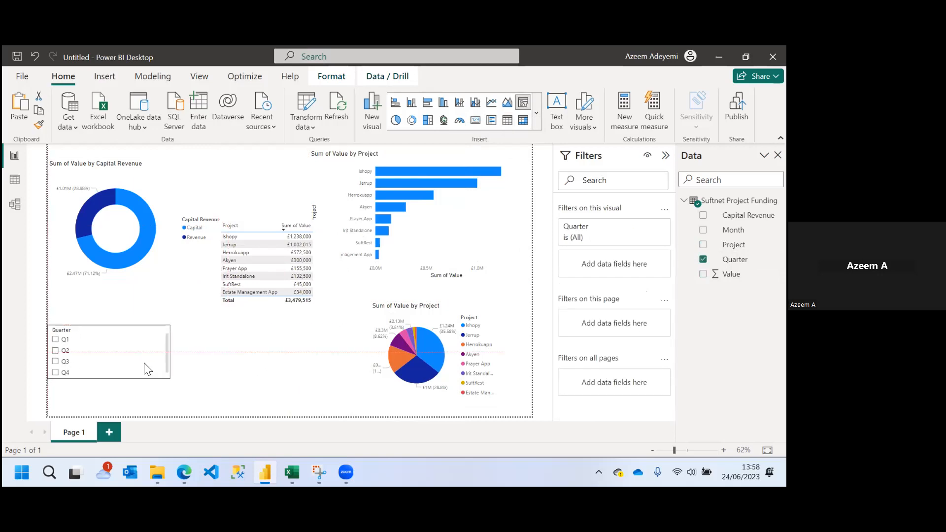
drag(170, 379, 98, 347)
drag(334, 249, 329, 339)
- Move the donut chart beside the bar chart along the top of the page, leaving space at its left
drag(147, 222, 245, 213)
click(488, 214)
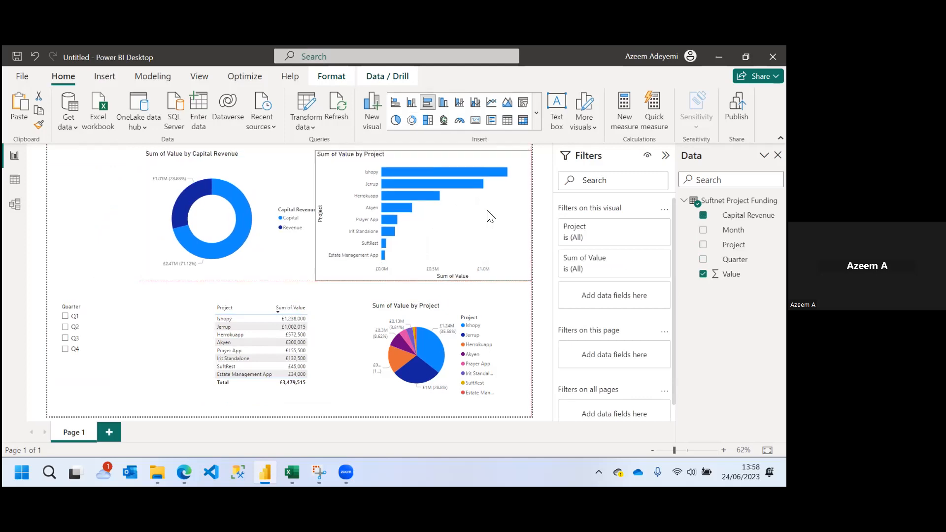
click(269, 255)
drag(264, 253, 259, 253)
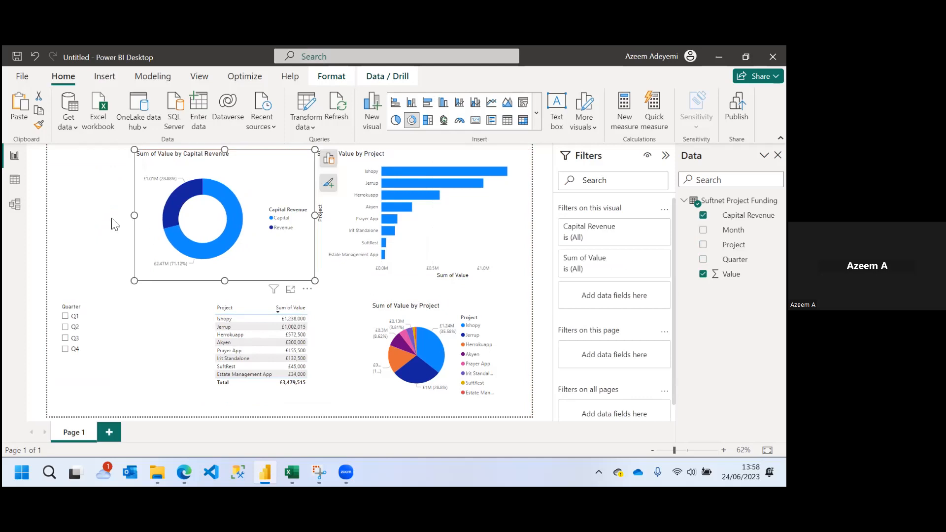
- Add a card showing the sum of Value in the page's upper-left corner, slightly widened
click(75, 188)
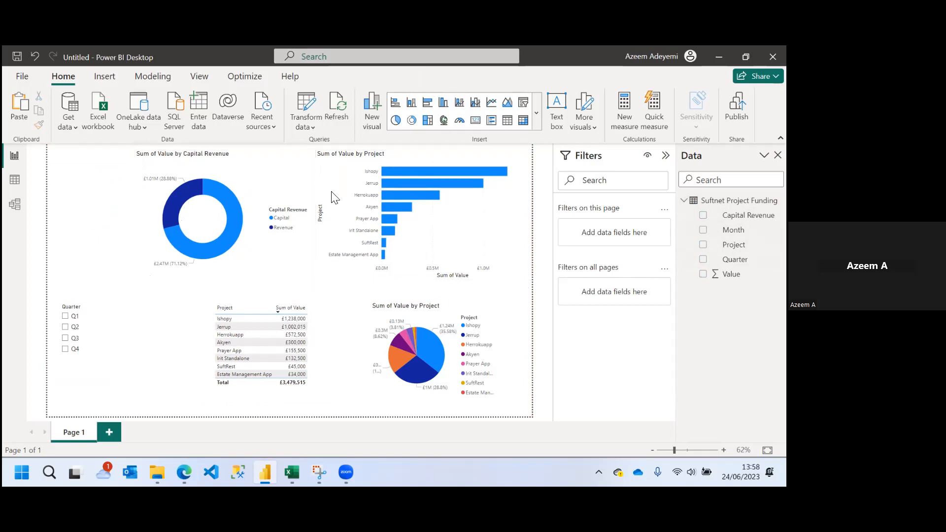
click(474, 119)
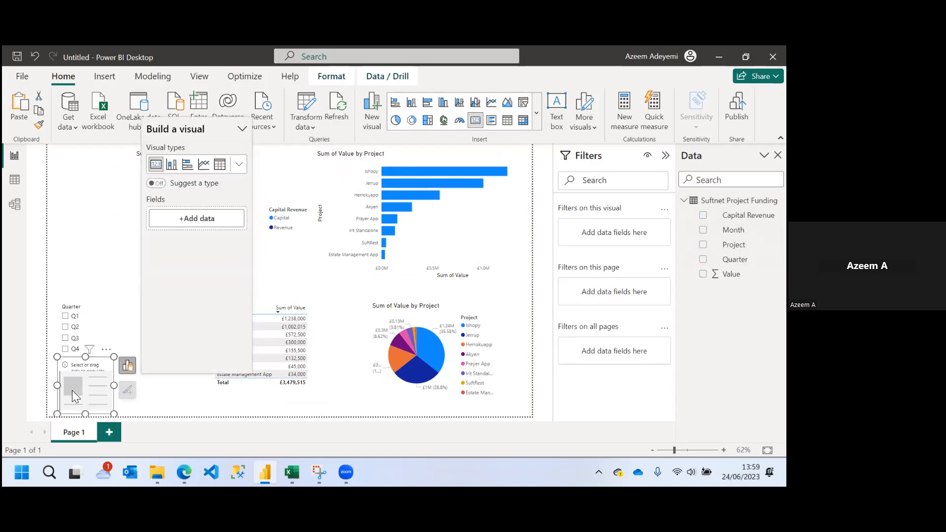
drag(75, 388, 67, 197)
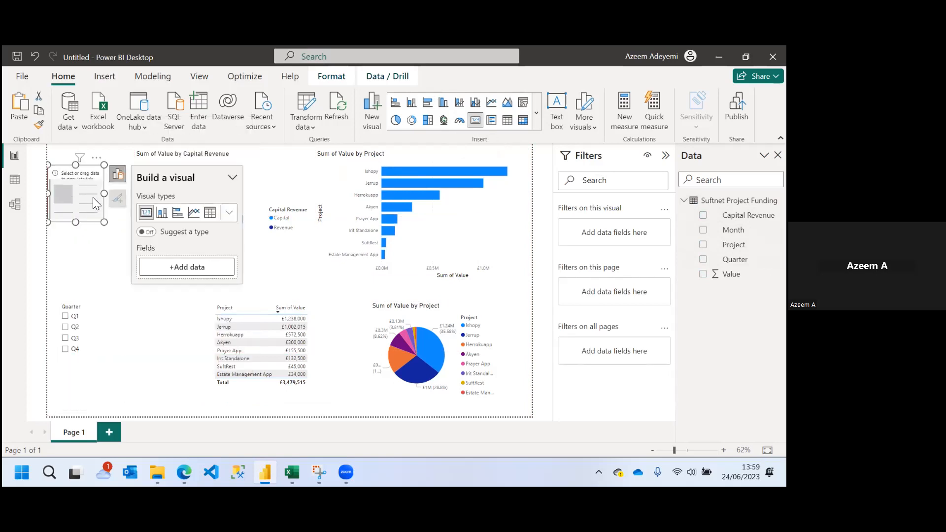
drag(104, 223, 120, 222)
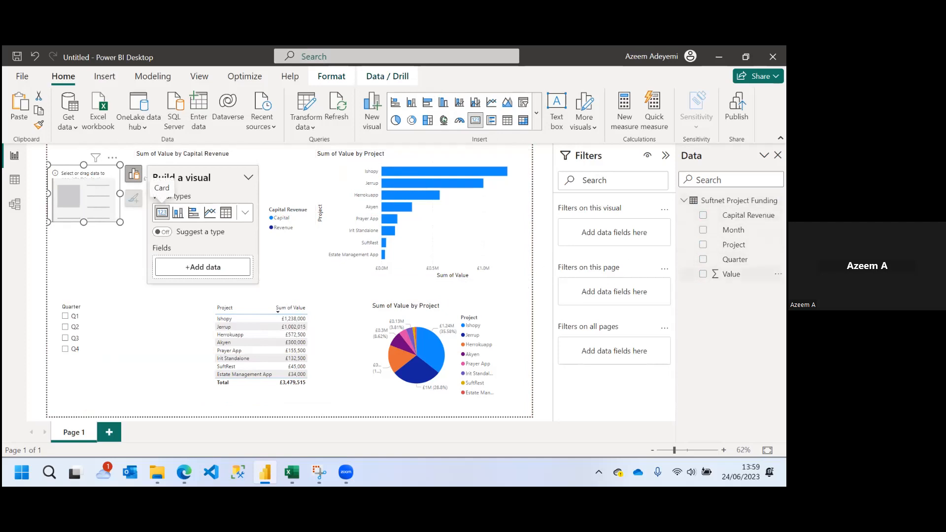
click(731, 274)
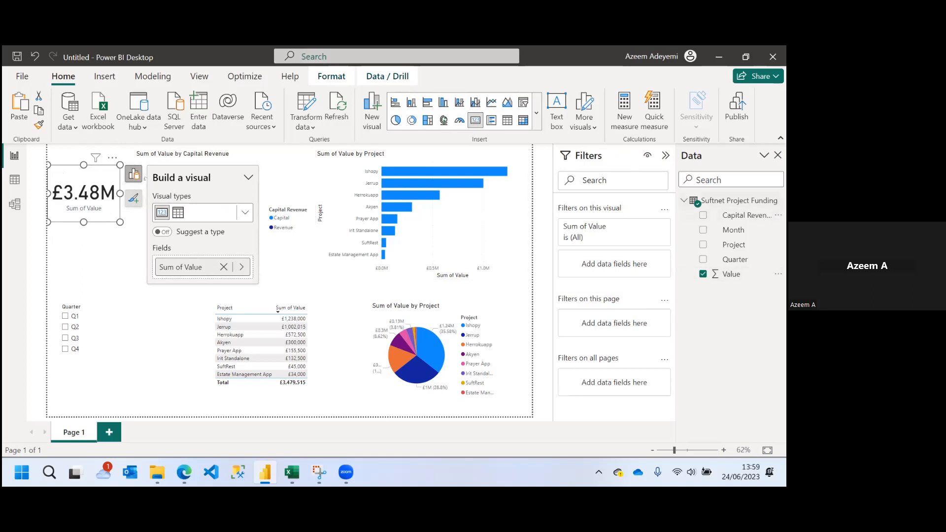
- Filter the card by Capital Revenue to Capital only and rename its label as Capital Total
drag(744, 216, 633, 263)
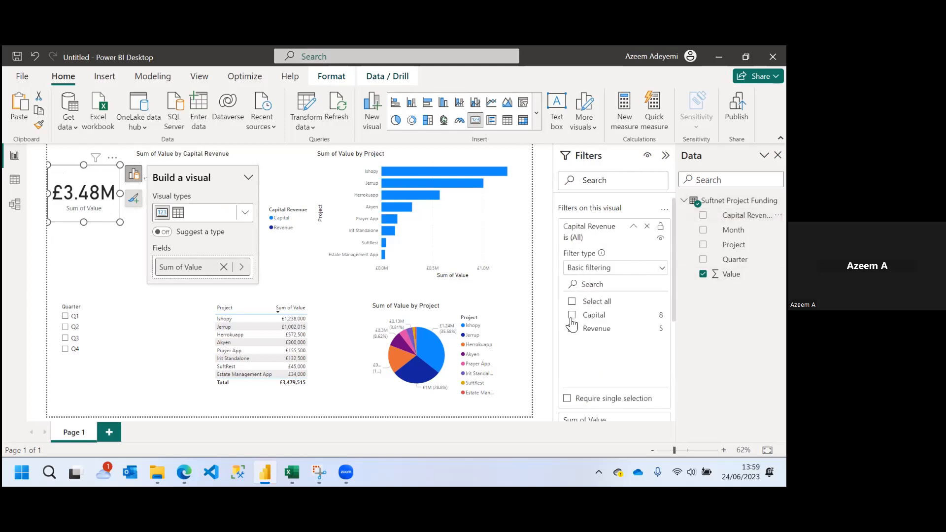
click(572, 316)
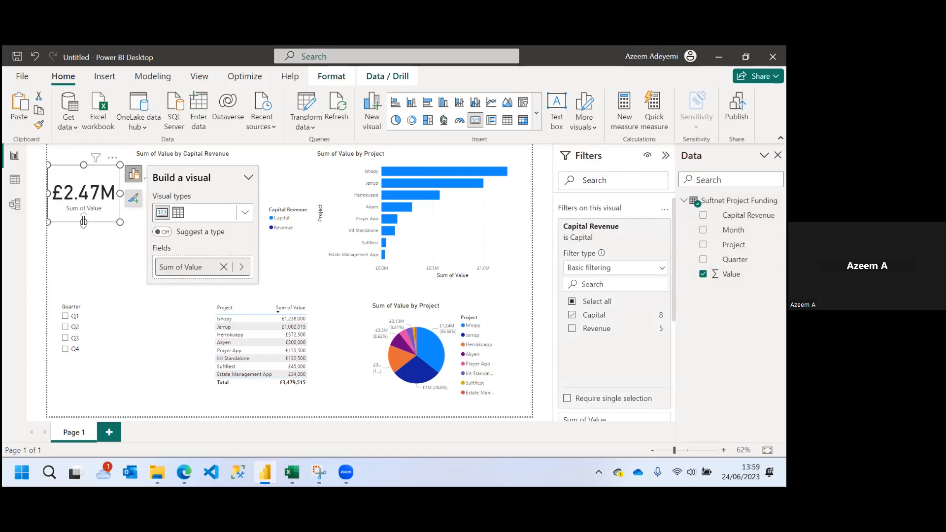
drag(90, 207, 101, 207)
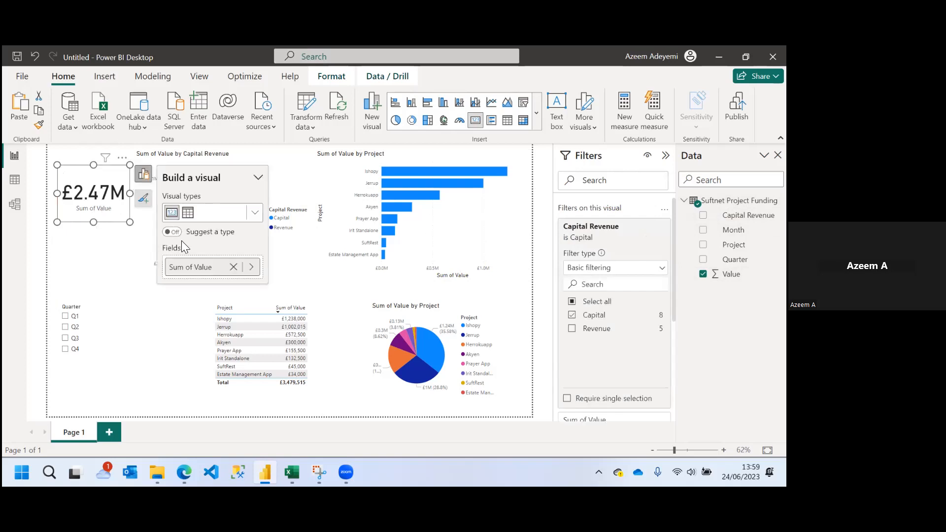
double_click(197, 270)
text(Re)
key(Return)
click(117, 291)
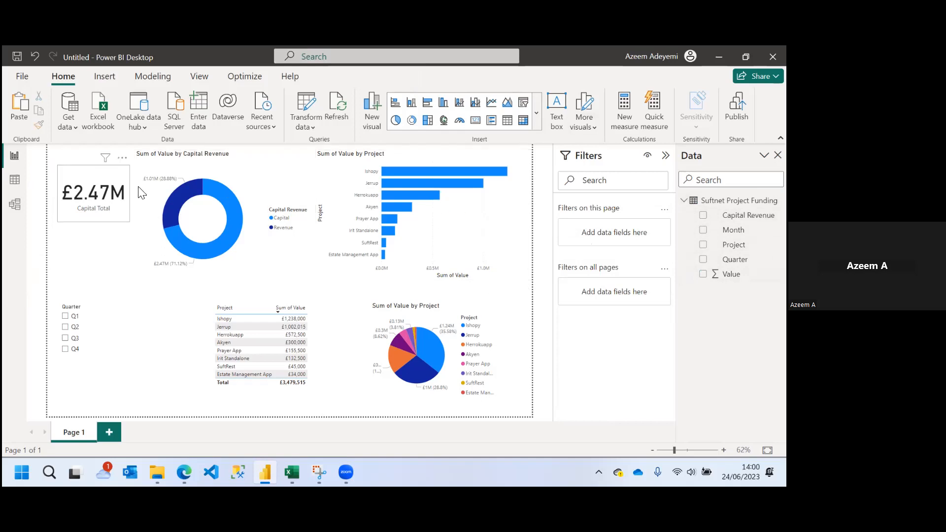
- Duplicate the Capital Total card below the original and filter the copy to Revenue instead of Capital
drag(102, 213, 101, 202)
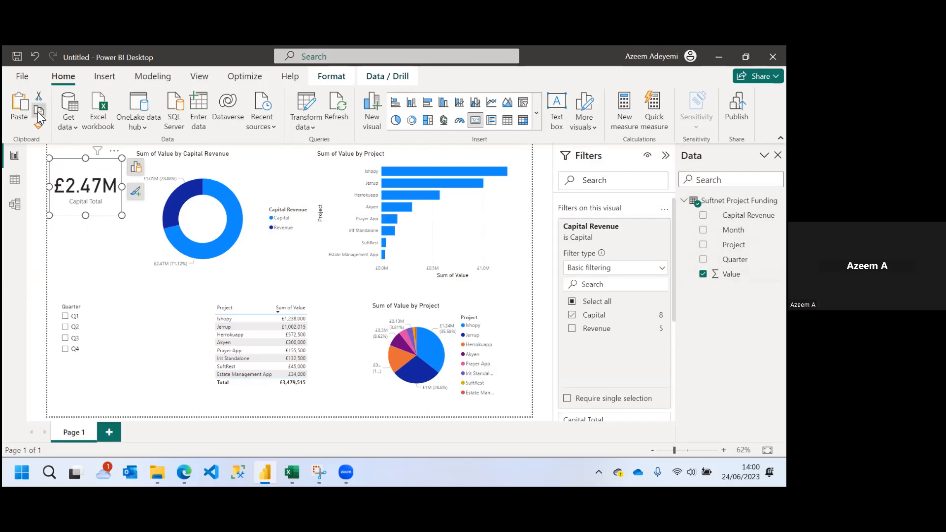
click(20, 111)
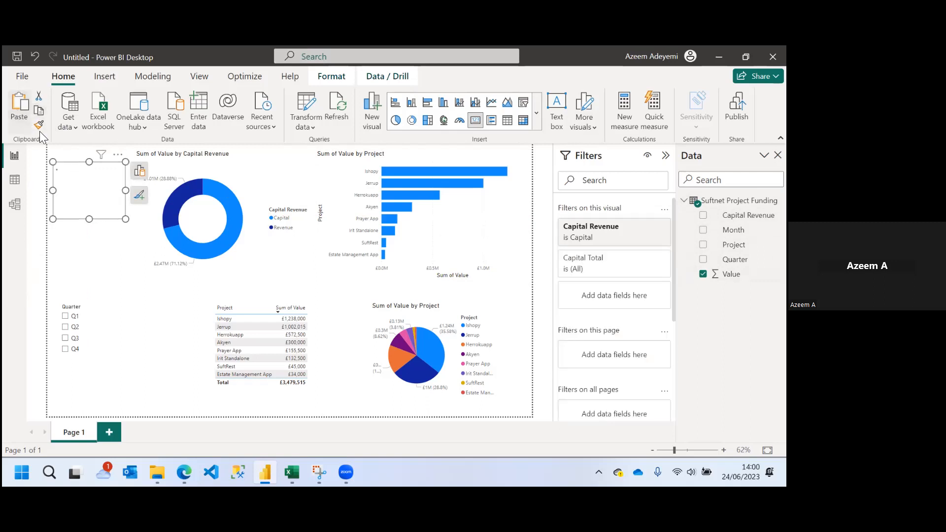
drag(91, 190, 91, 258)
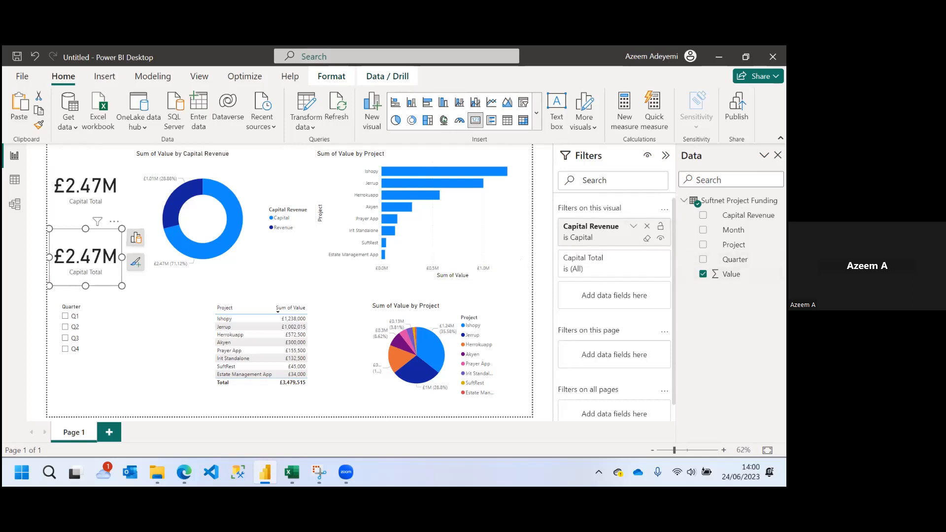
click(624, 242)
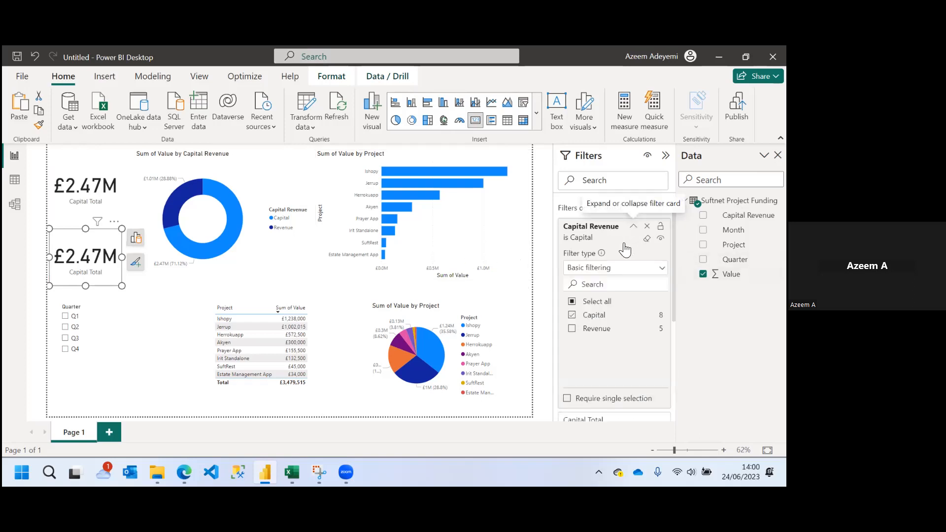
click(572, 316)
click(572, 328)
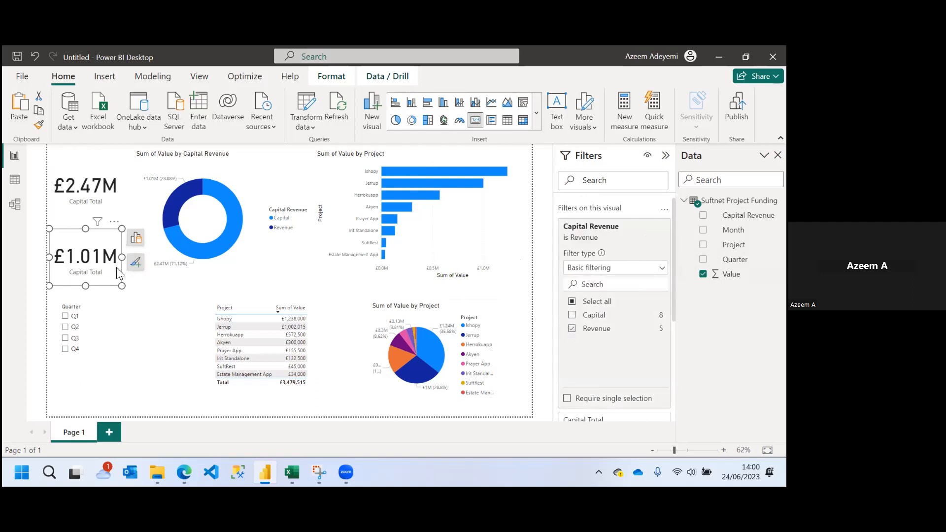
- Nudge the copied card slightly upward and check its category label's formatting options
right_click(88, 272)
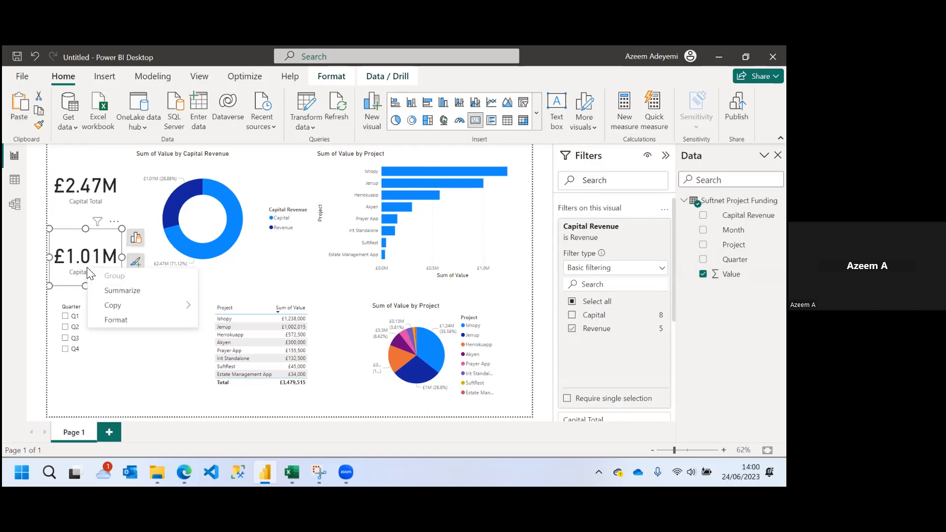
drag(74, 278, 74, 272)
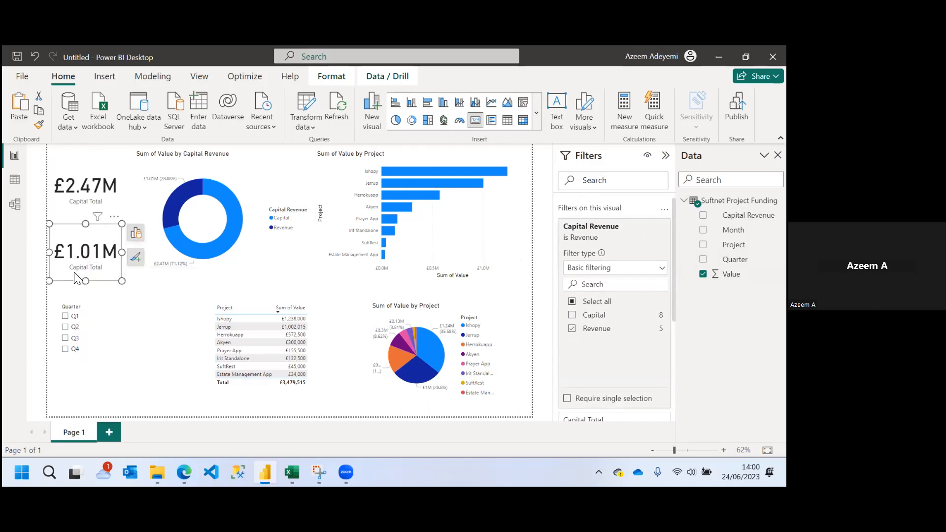
click(78, 267)
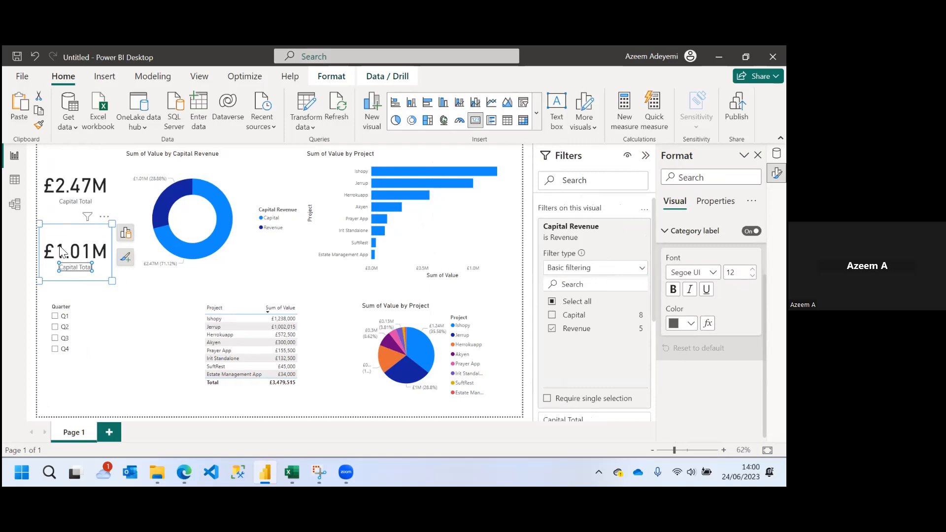
right_click(68, 270)
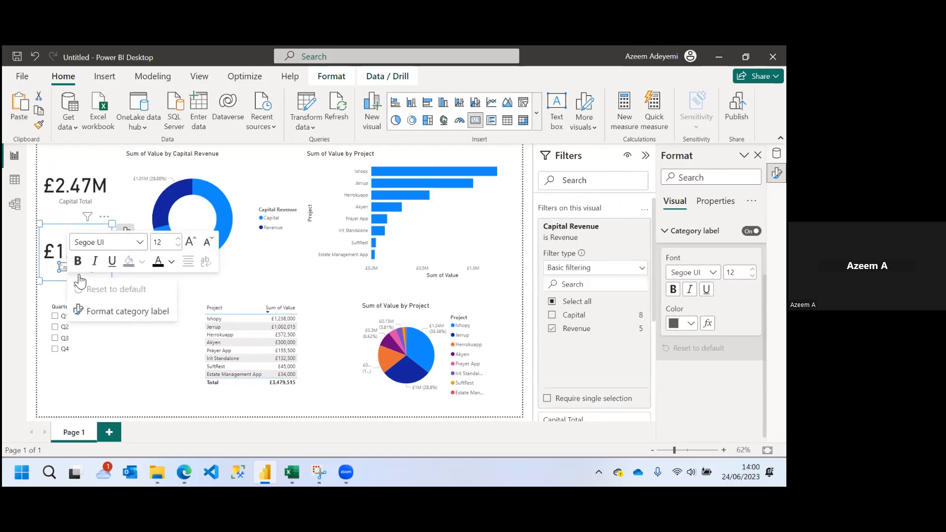
key(Escape)
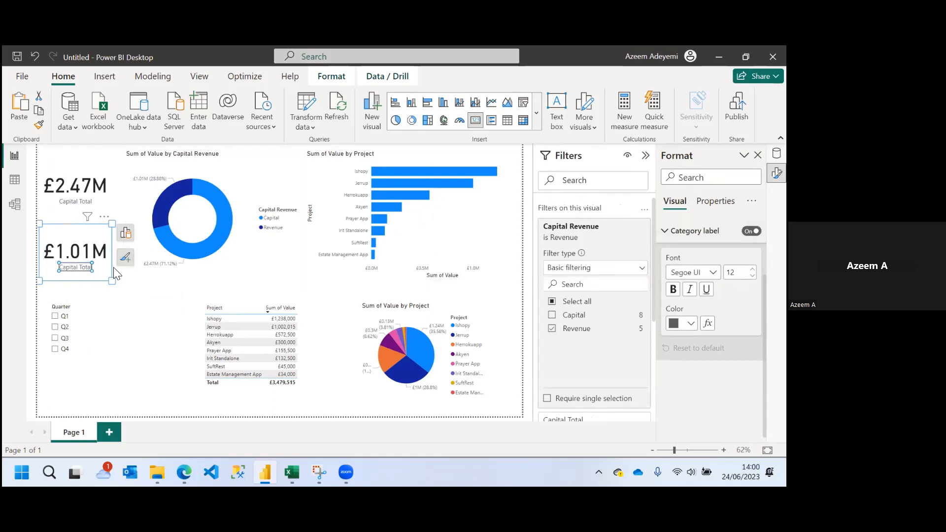
- Rename the value field of the Revenue-filtered card as Revenue Total
click(127, 233)
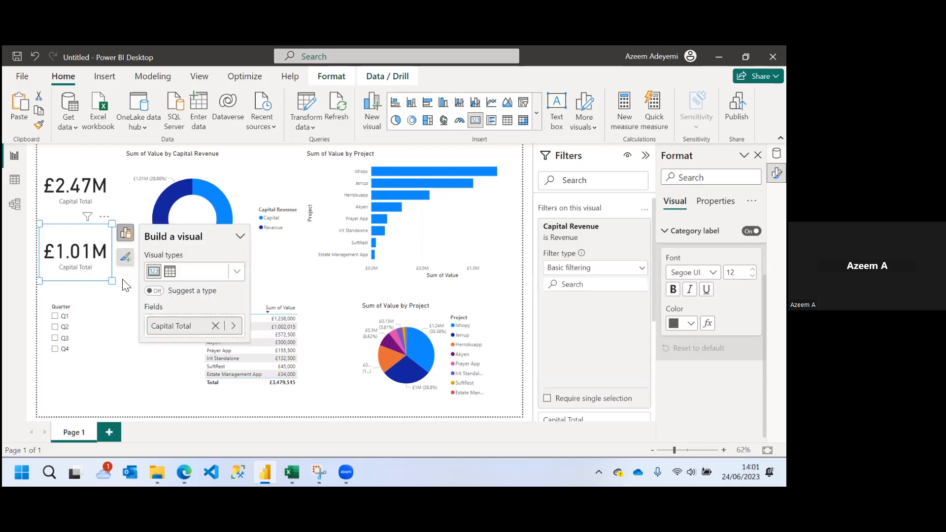
double_click(173, 327)
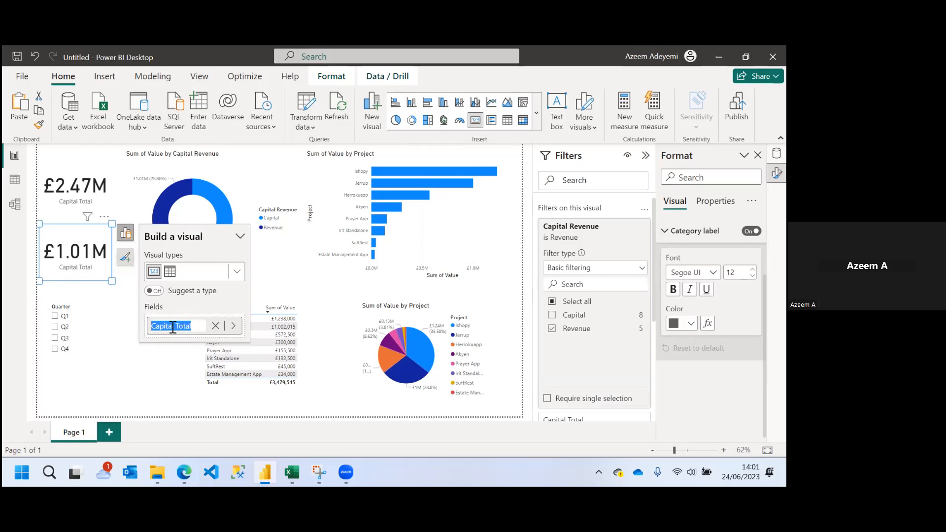
text(Revenue Total)
key(Return)
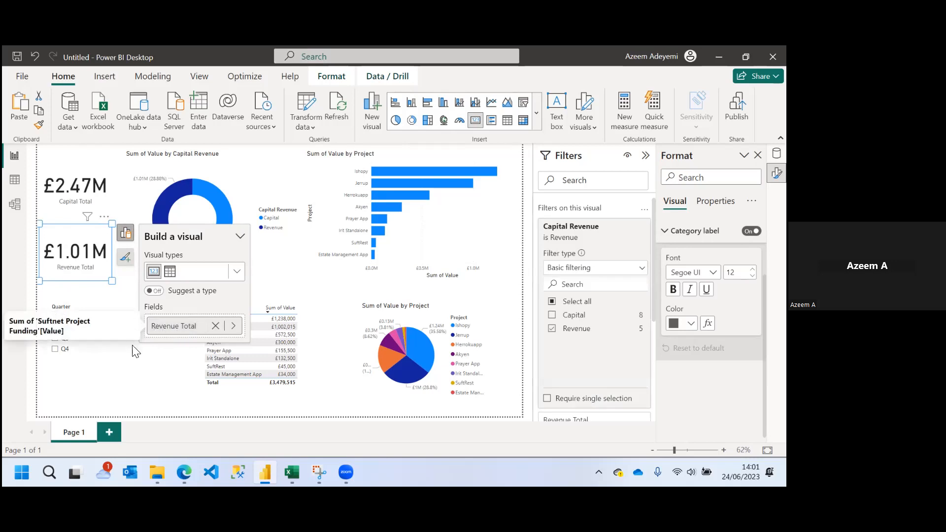
click(131, 363)
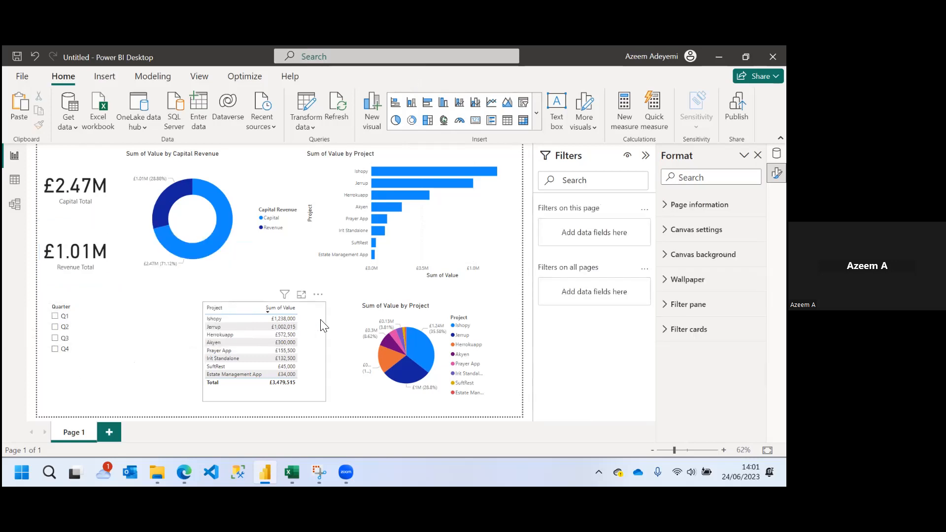
- Shift the Project table left and slightly up, and place the Quarter slicer directly below the Revenue Total card
drag(284, 312, 252, 304)
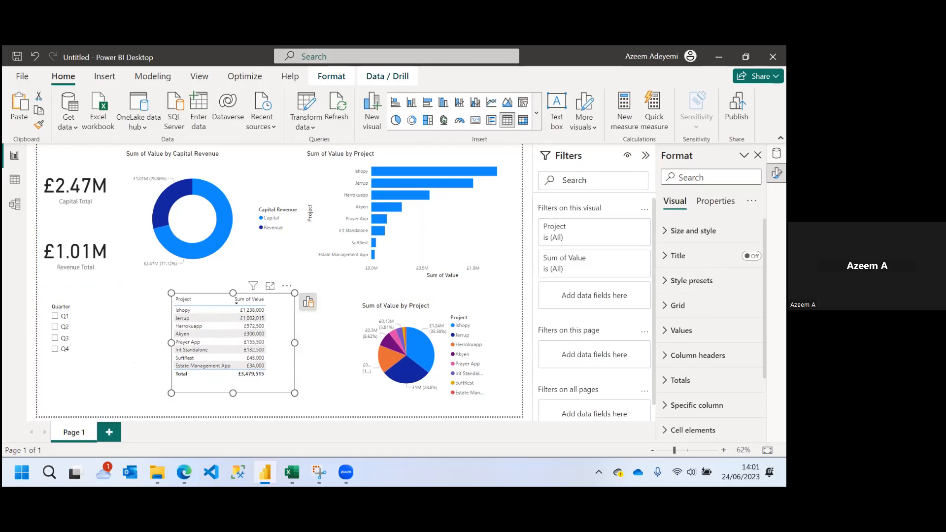
drag(98, 359, 93, 339)
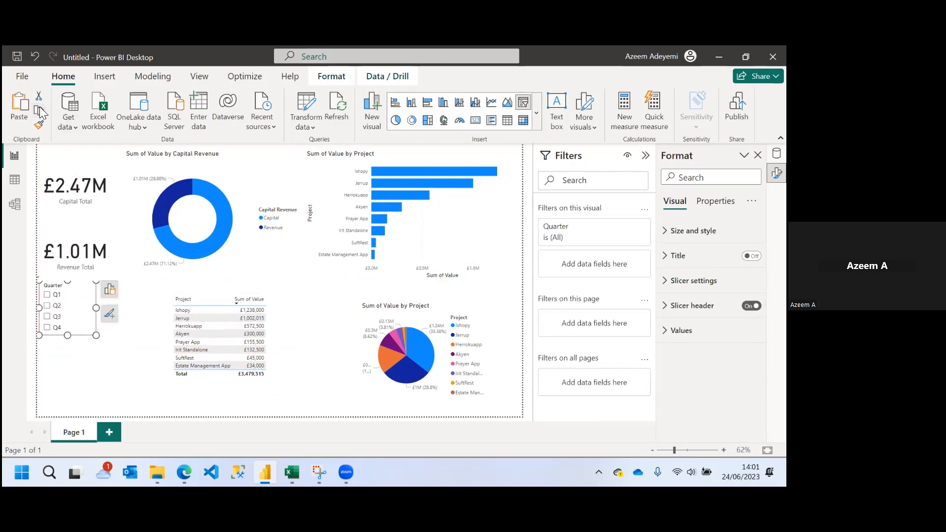
- Duplicate the Quarter slicer directly below the original, replace the copy's field with Month, and enlarge it slightly
click(22, 113)
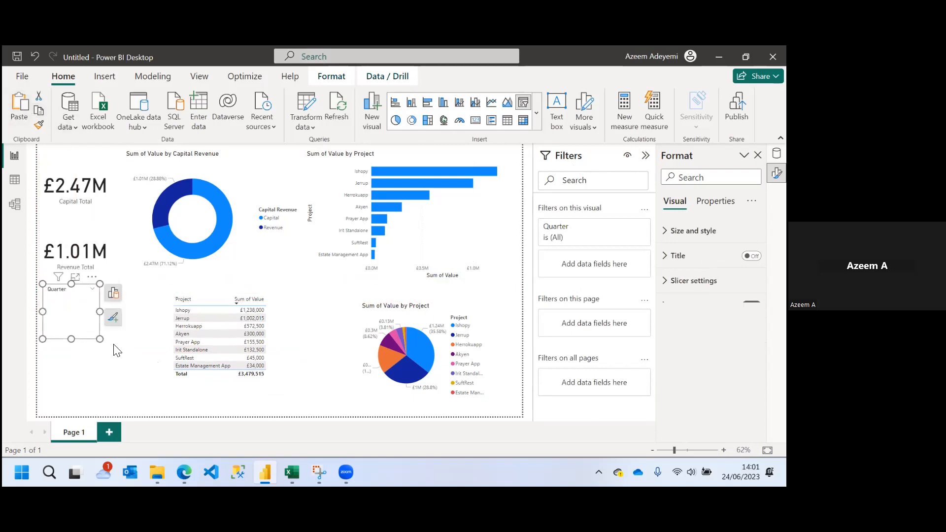
drag(84, 321, 75, 376)
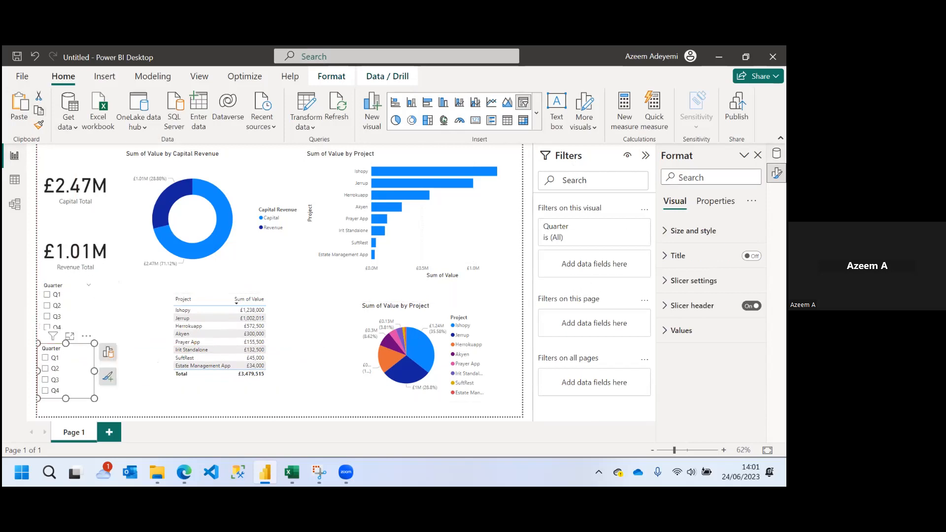
click(777, 153)
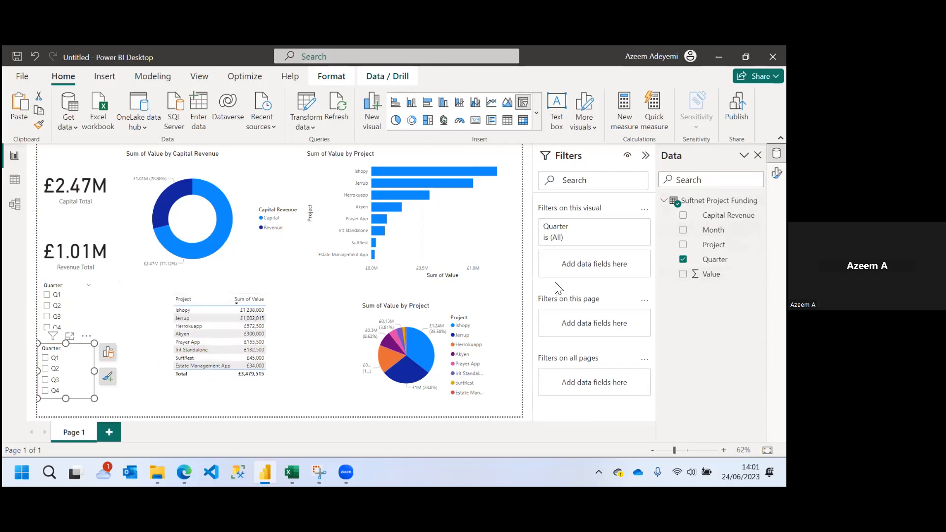
click(683, 259)
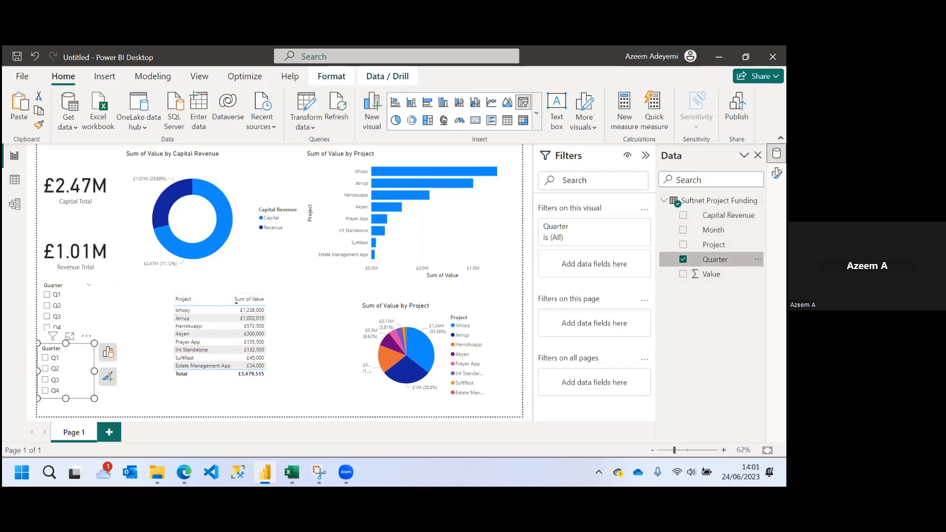
click(683, 229)
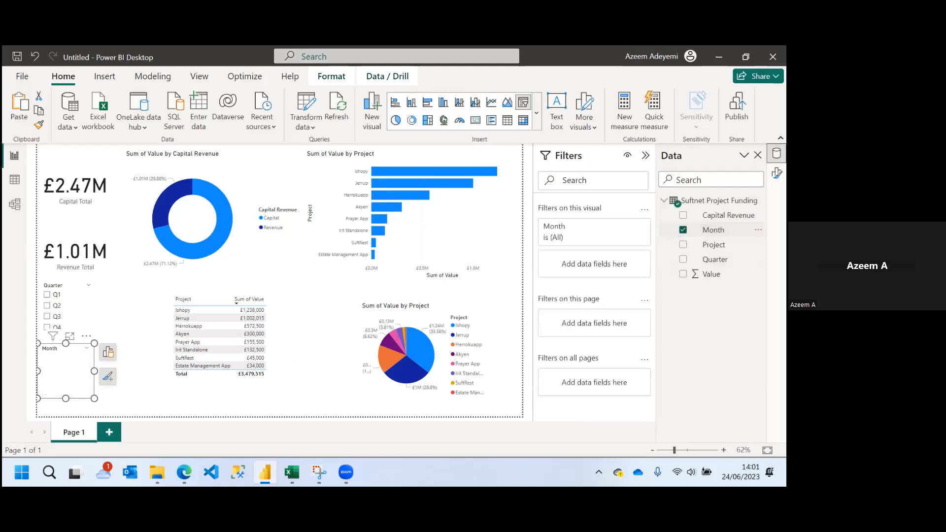
click(108, 351)
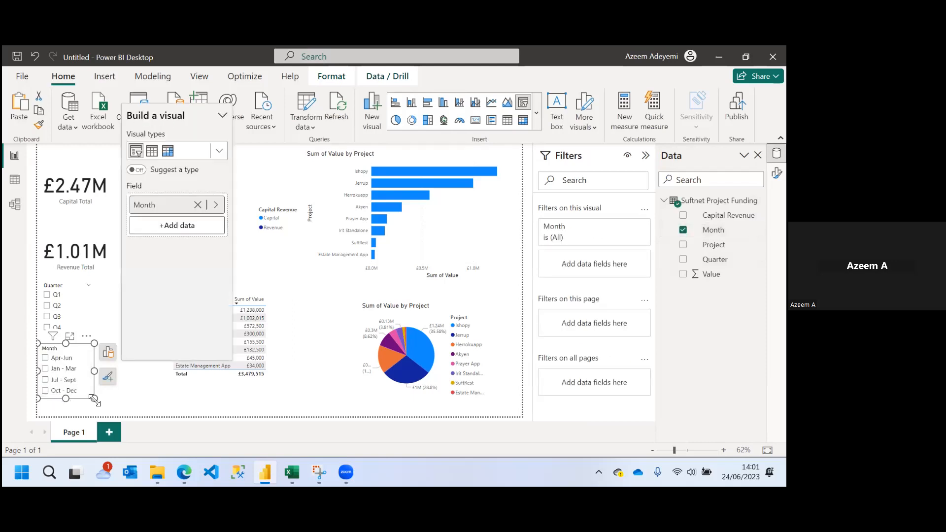
drag(94, 398, 95, 408)
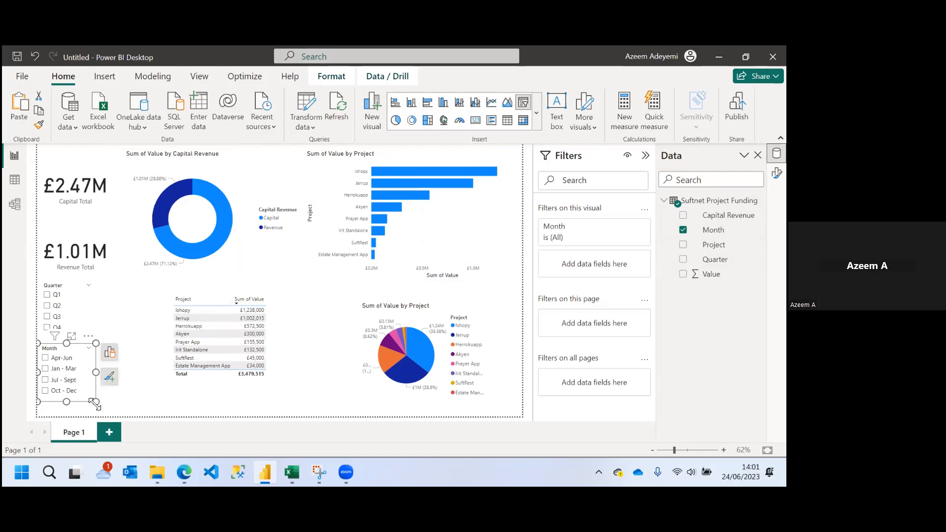
- Test both slicers by filtering the report to Q2 and then to Apr-Jun, clearing each selection
click(47, 306)
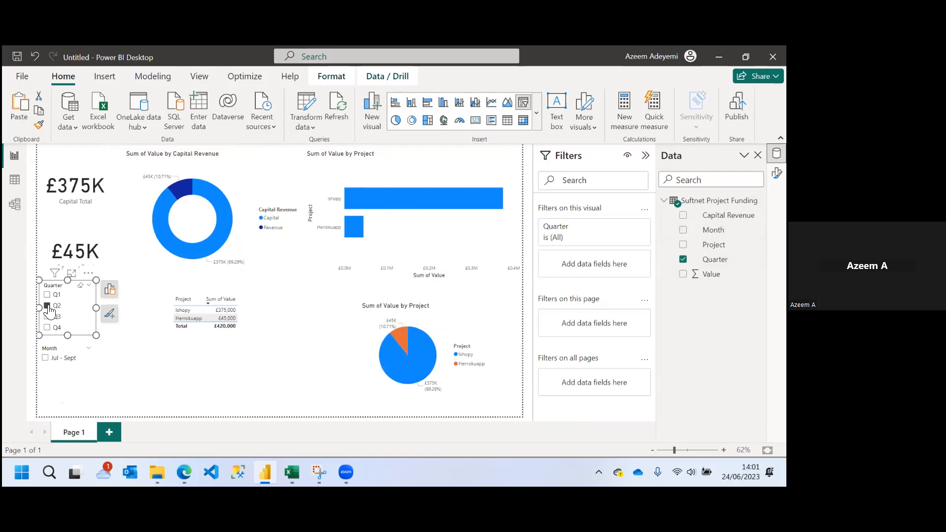
click(47, 306)
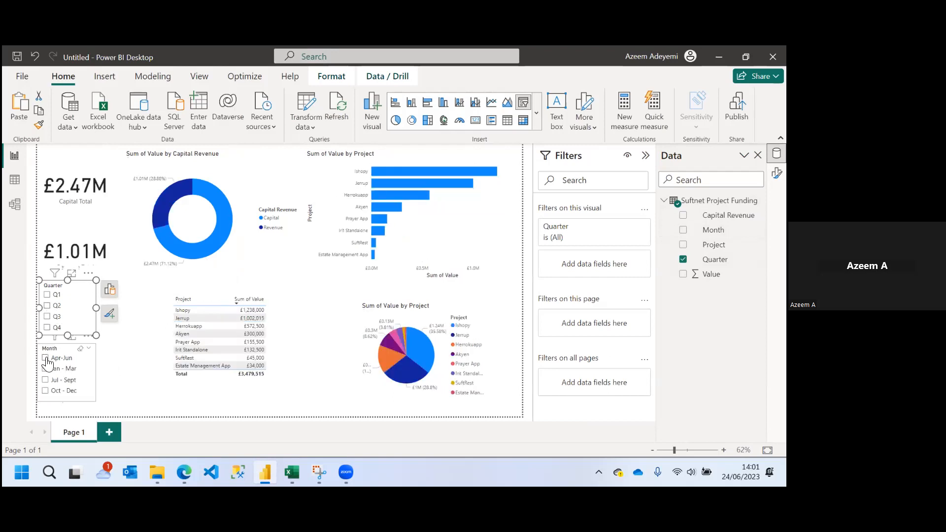
click(47, 359)
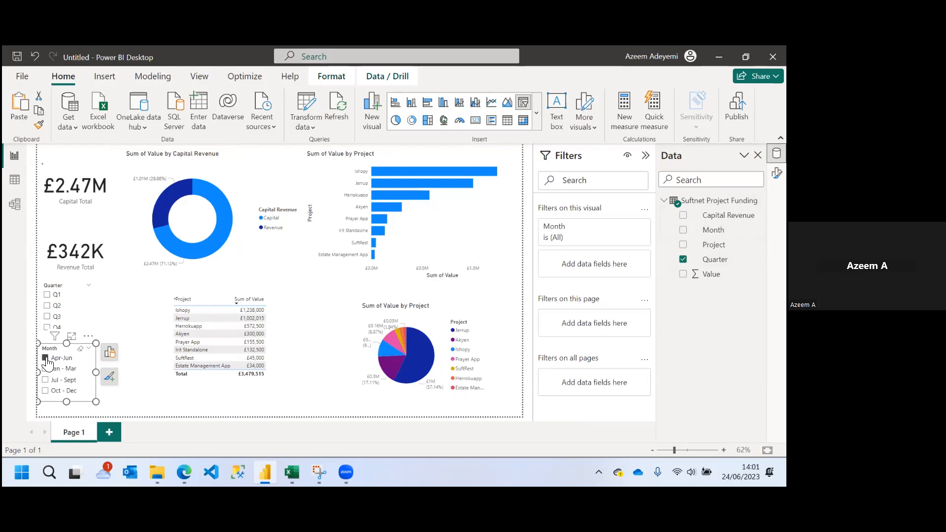
click(46, 359)
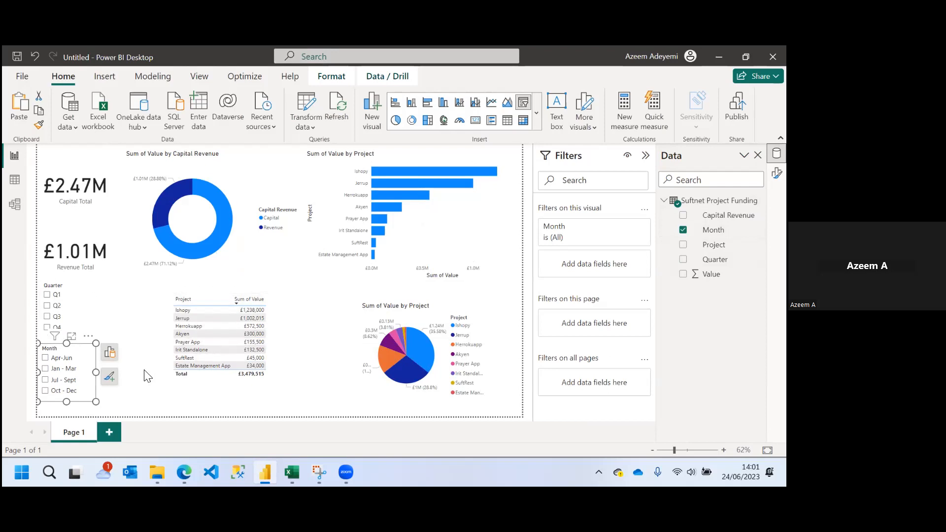
click(164, 363)
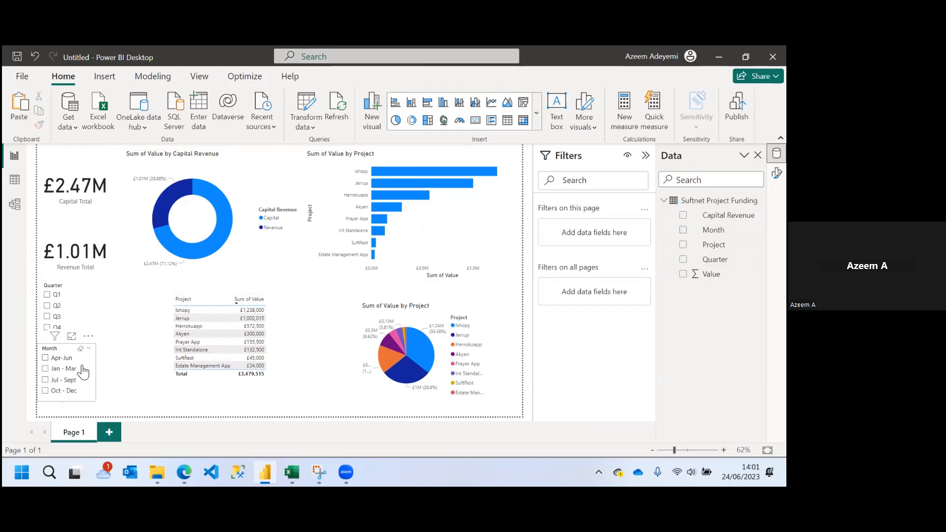
- Move the project bar chart down, and shift the pie chart below it and widen it to the page edge
drag(496, 207, 499, 228)
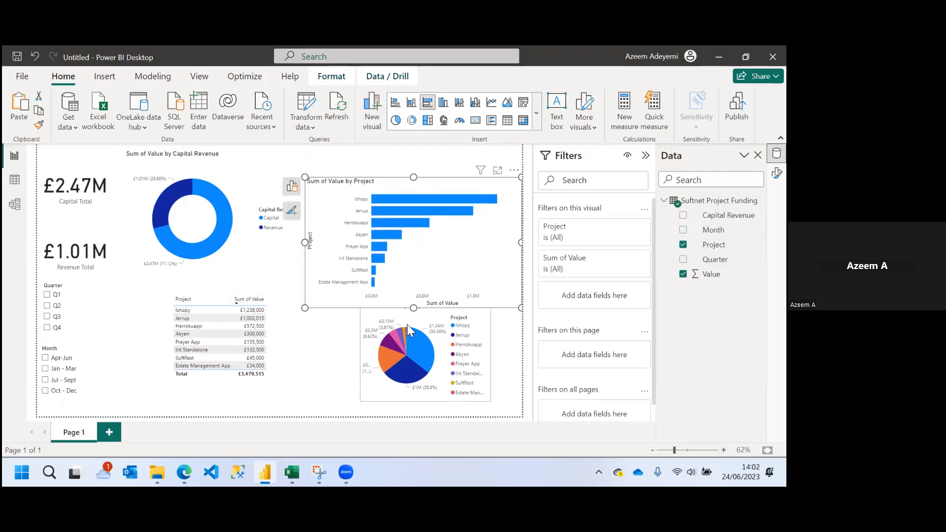
click(351, 346)
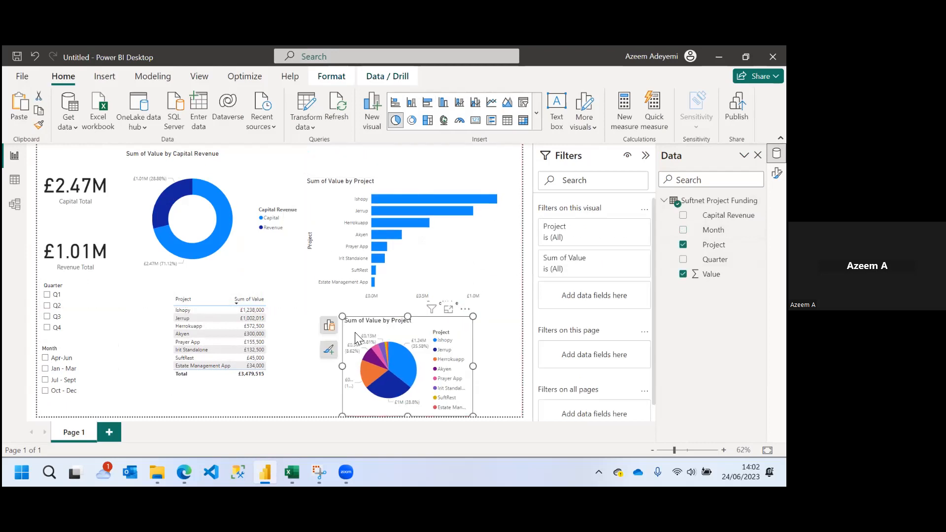
drag(472, 317, 517, 313)
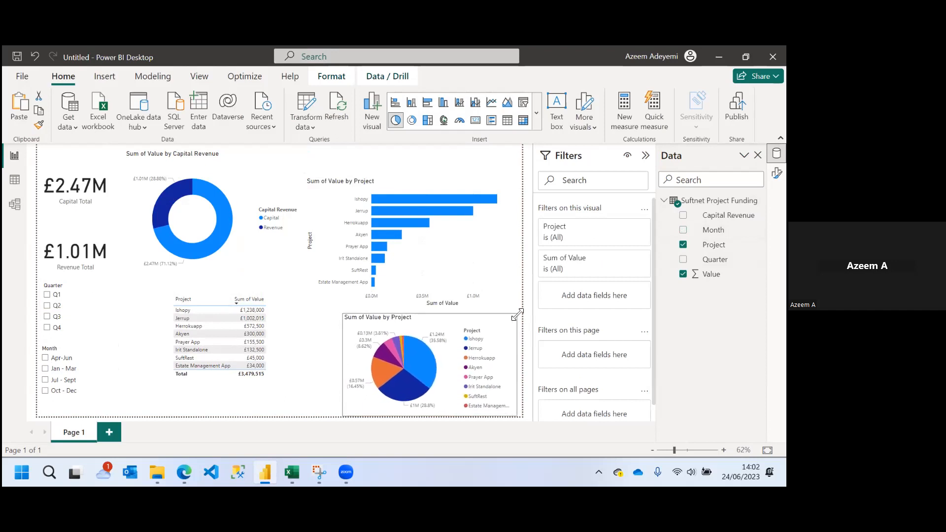
- Duplicate the Month slicer and place the copy above the project bar chart
click(92, 370)
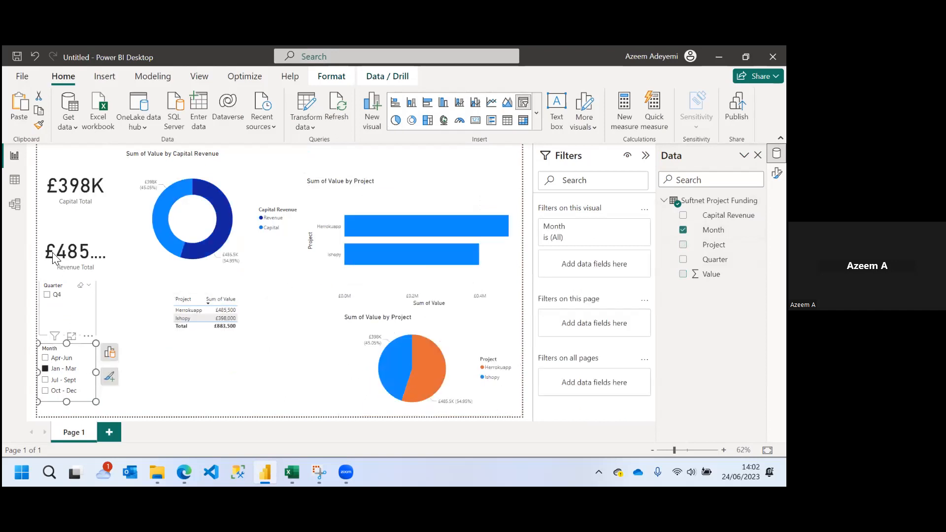
click(39, 110)
click(19, 109)
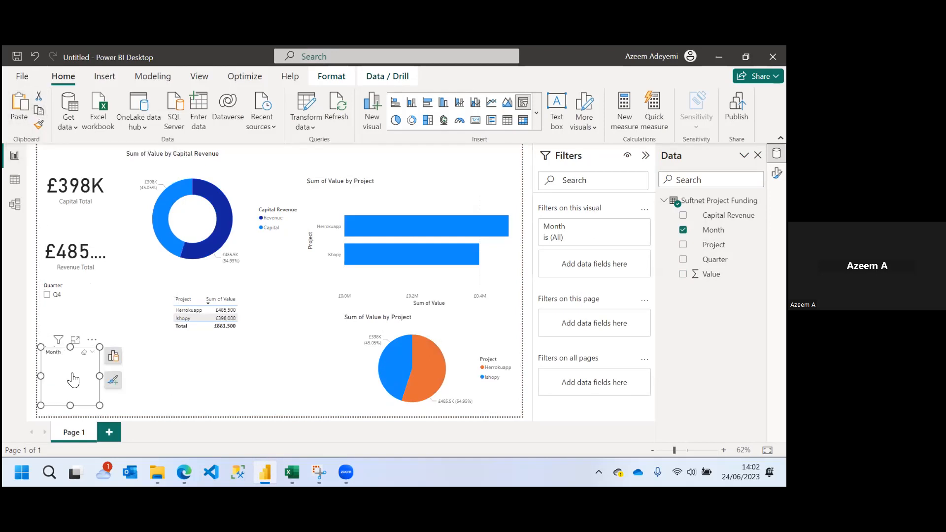
drag(76, 387, 479, 172)
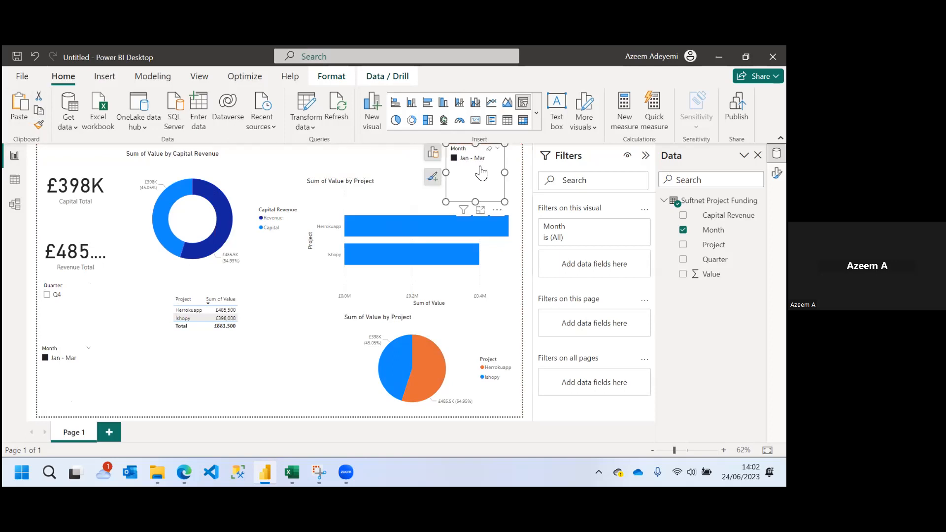
- Clear the Jan - Mar selection in both Month slicers and reshape the copy into a wide, short strip above the bar chart
click(47, 362)
click(45, 358)
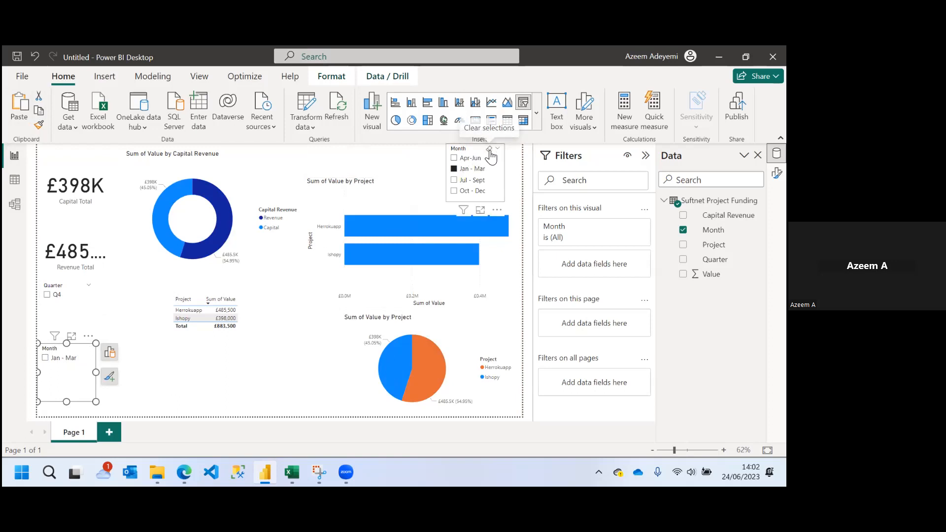
click(460, 178)
drag(445, 202, 373, 168)
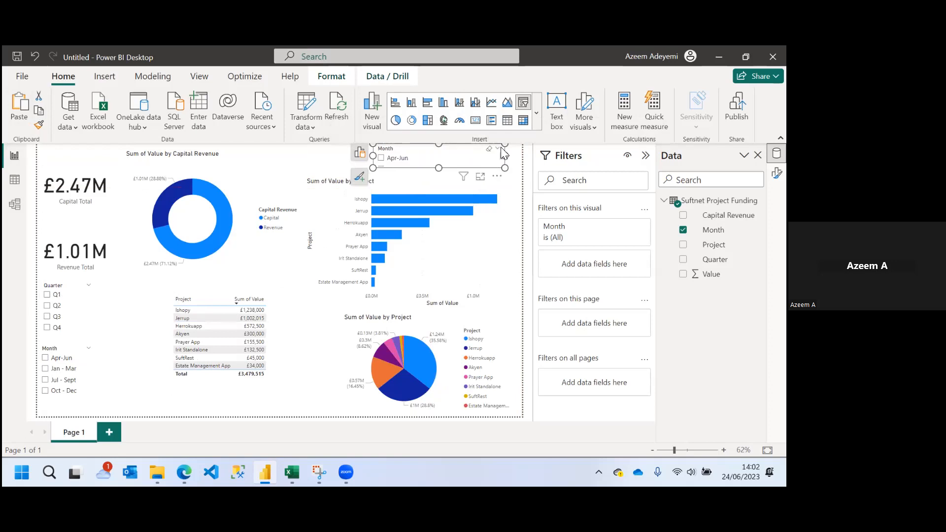
drag(503, 147, 503, 151)
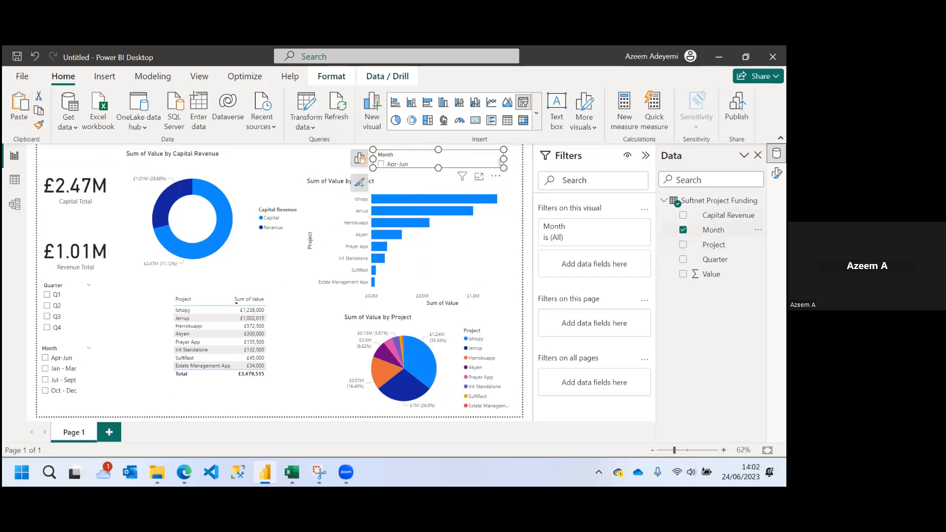
- Replace the copied slicer's field with Project, set its style to Dropdown, and enlarge it slightly
click(683, 230)
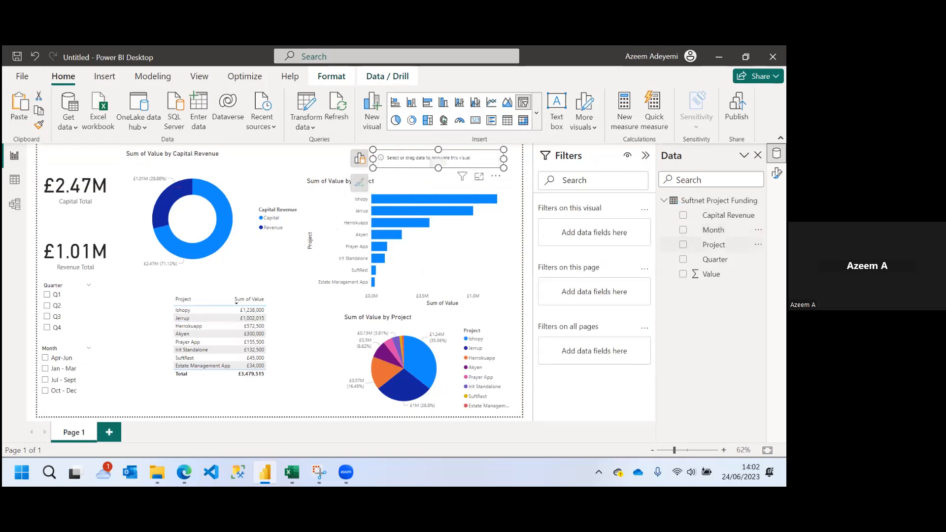
click(683, 244)
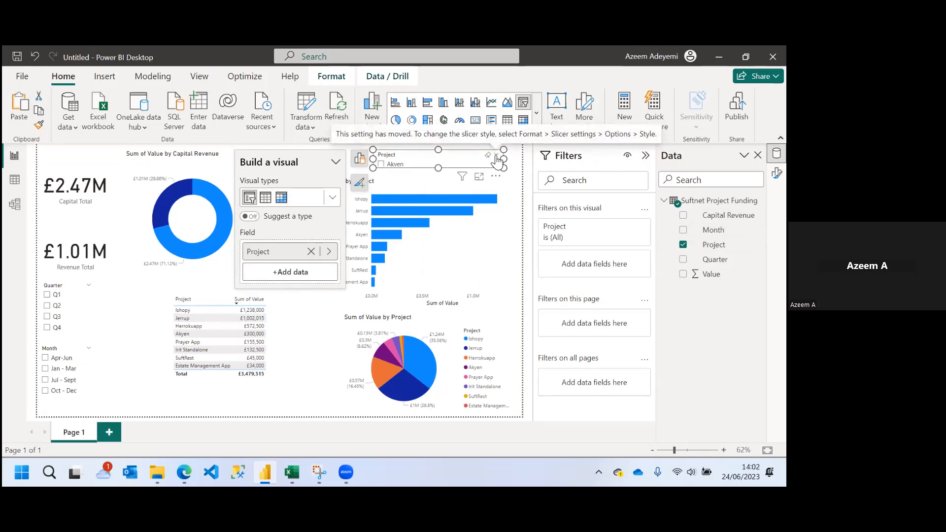
click(360, 182)
click(278, 228)
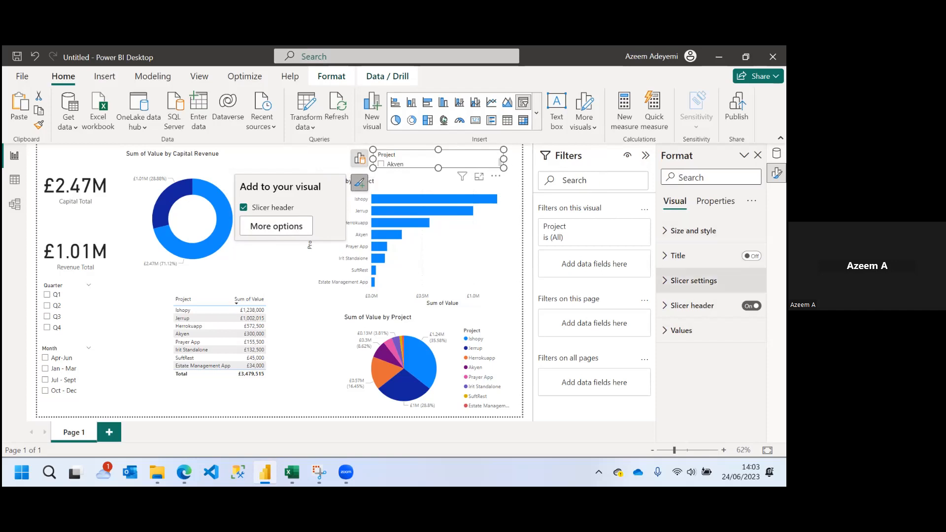
click(694, 280)
click(709, 342)
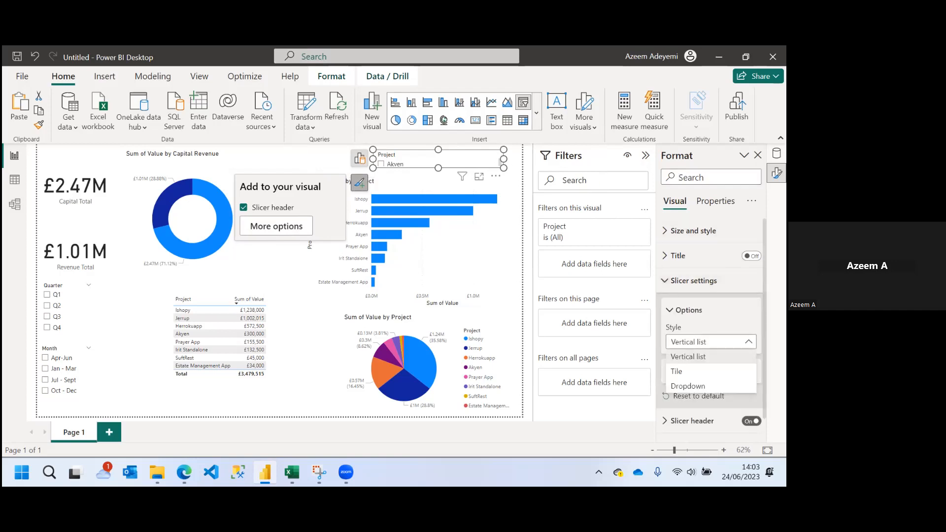
click(688, 386)
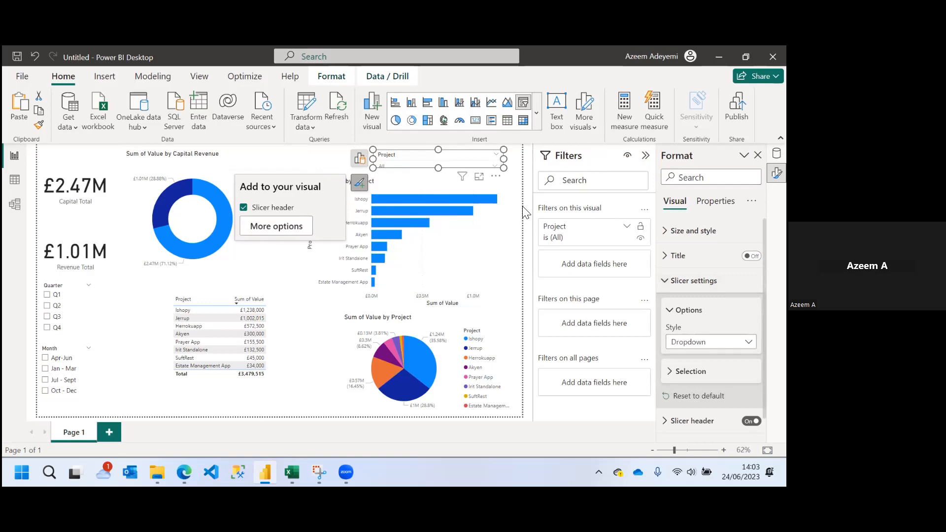
drag(510, 174, 509, 172)
- Test the Project slicer by filtering the report to Herrokuapp and clearing the selection
click(506, 166)
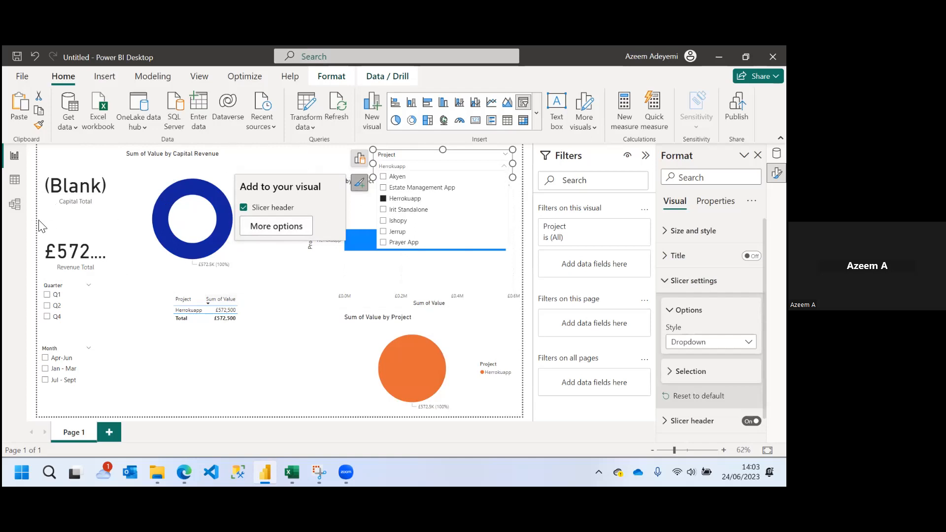
click(390, 198)
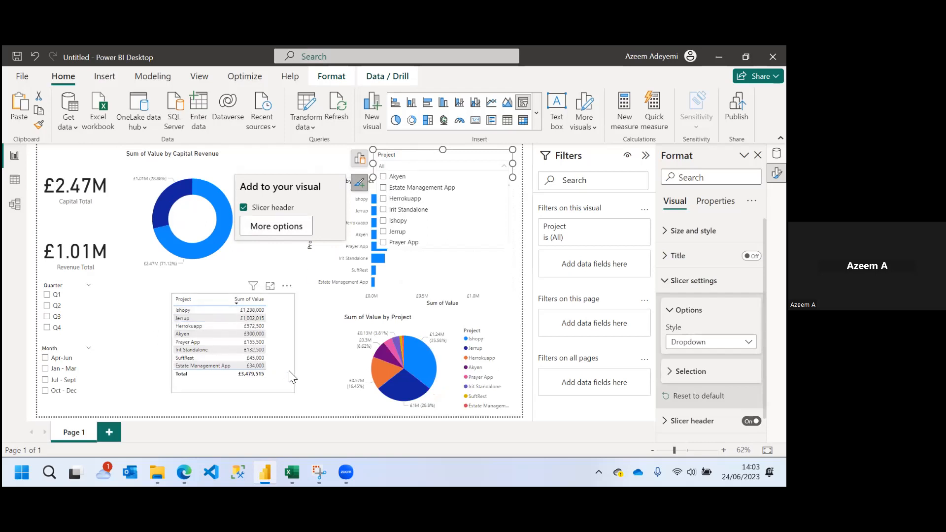
click(270, 373)
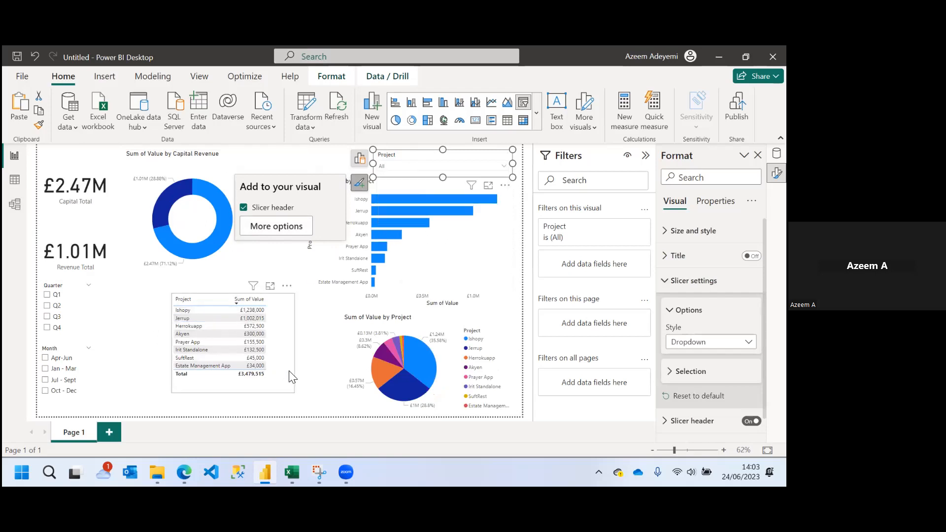
click(32, 239)
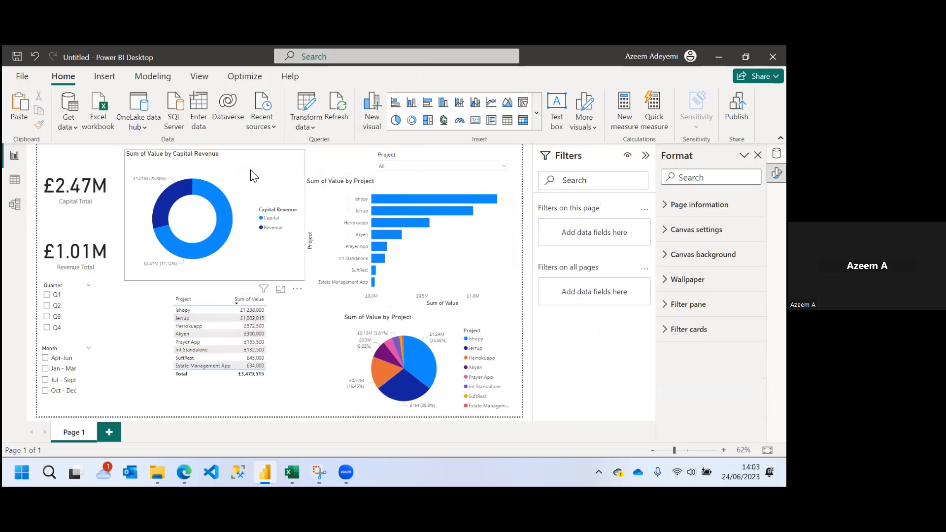
- Move the Capital Revenue donut chart slightly down, and shift the Project table left and down beneath it
click(253, 186)
drag(288, 337, 254, 342)
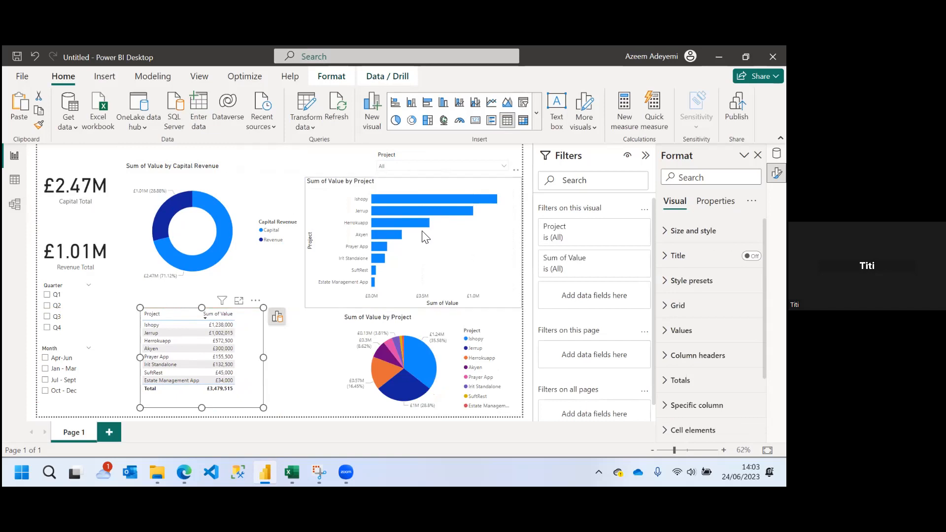
- Change the Project slicer's style to Tile and select Q3 in the Quarter slicer
click(460, 157)
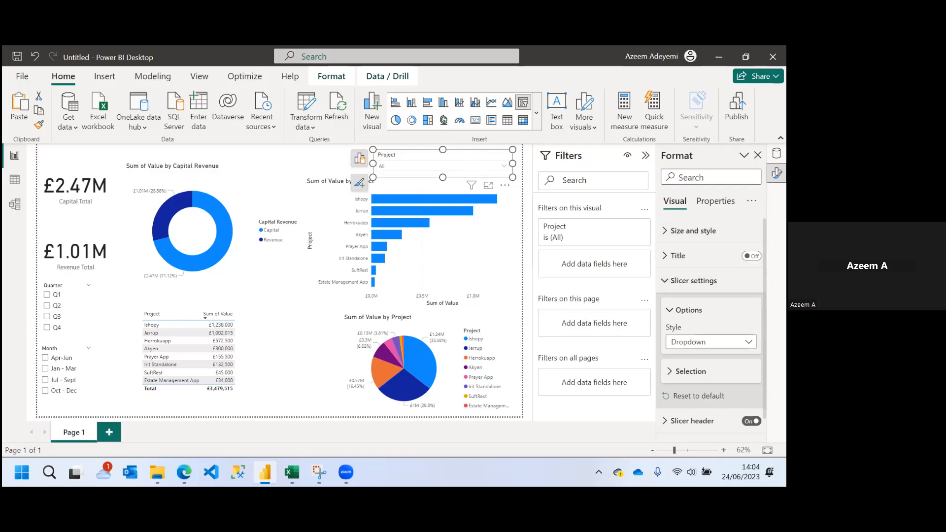
click(712, 342)
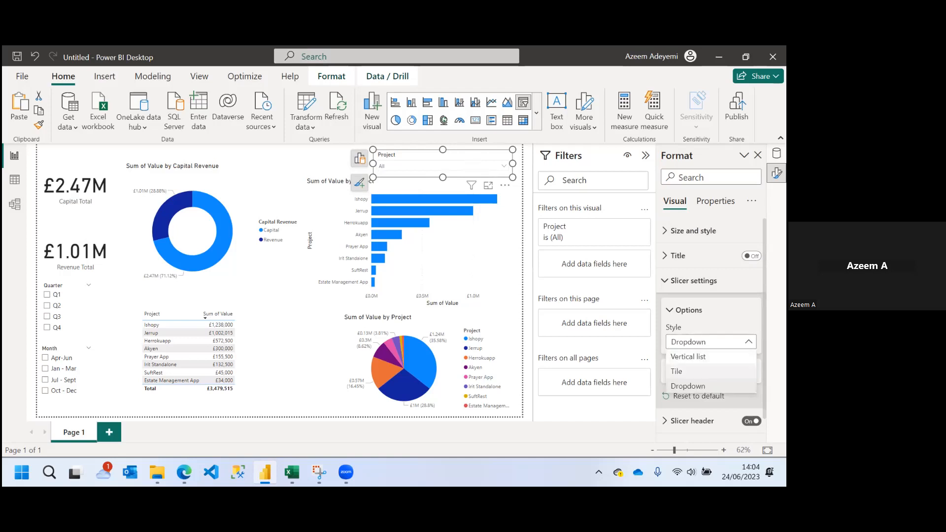
click(677, 371)
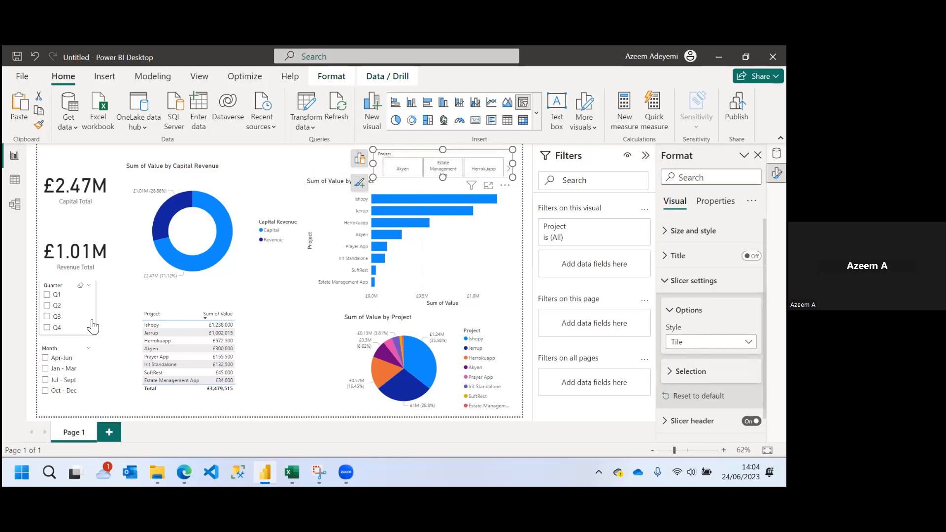
click(47, 317)
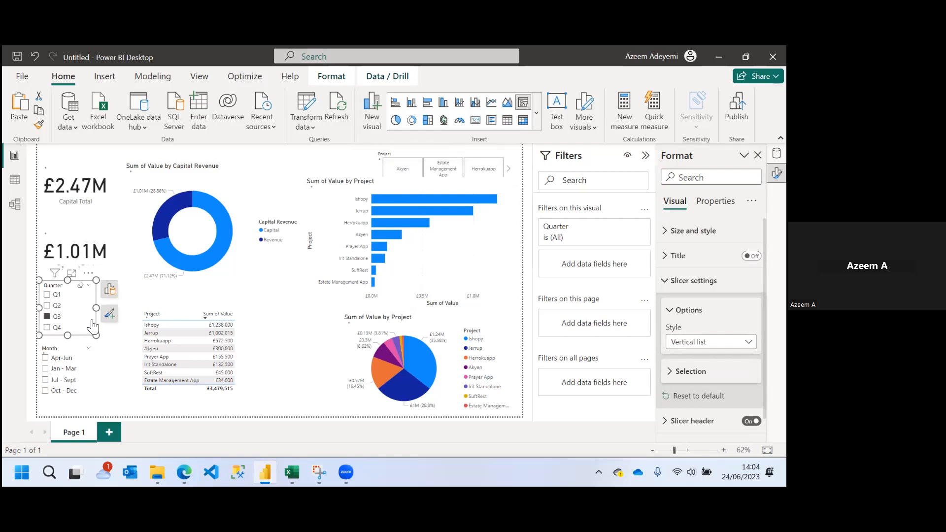
- Clear the Q3 selection in the Quarter slicer and change the slicer's style to Tile
click(47, 317)
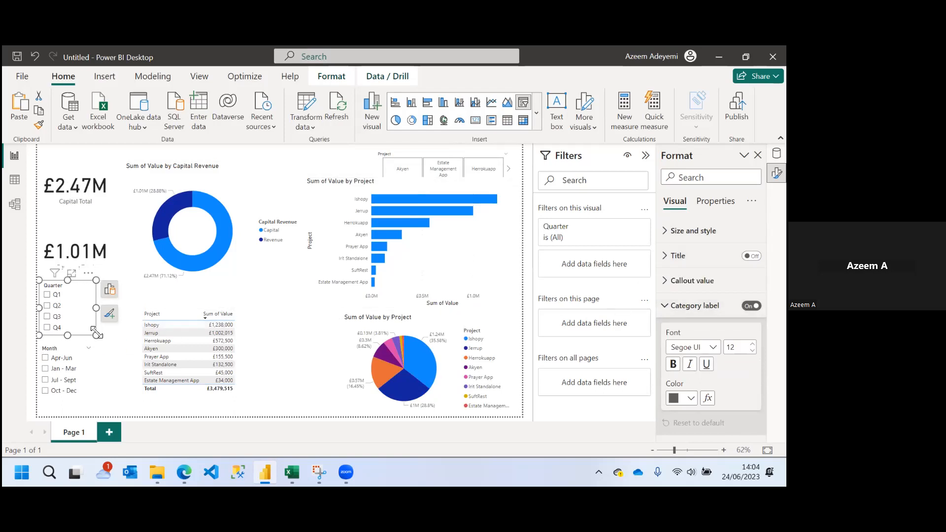
click(110, 313)
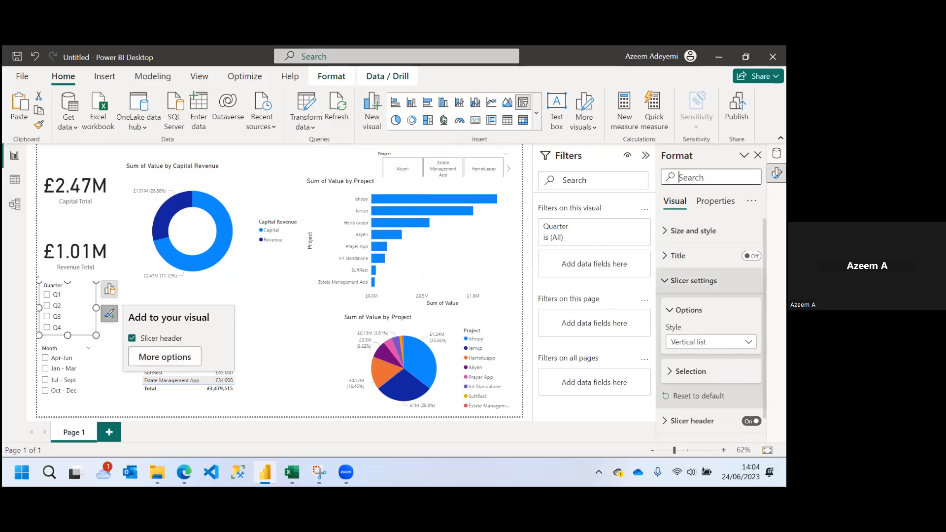
click(739, 342)
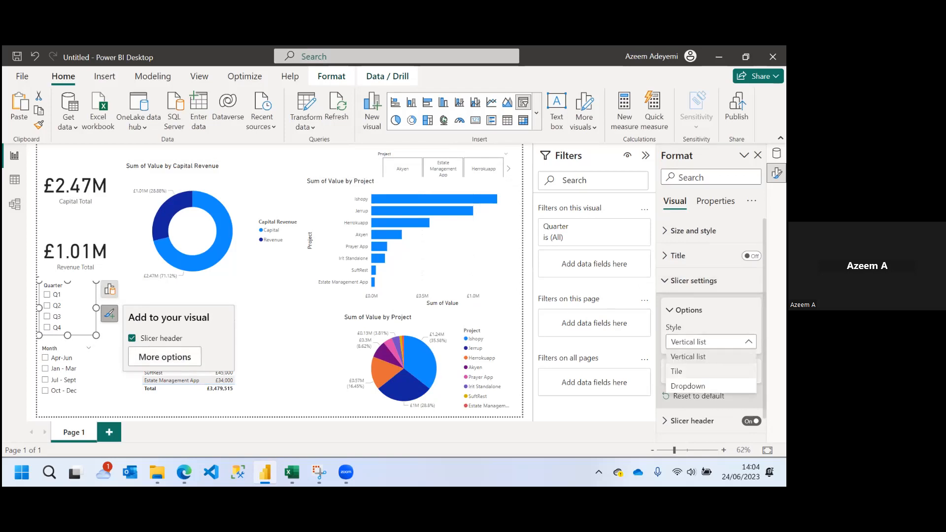
click(690, 372)
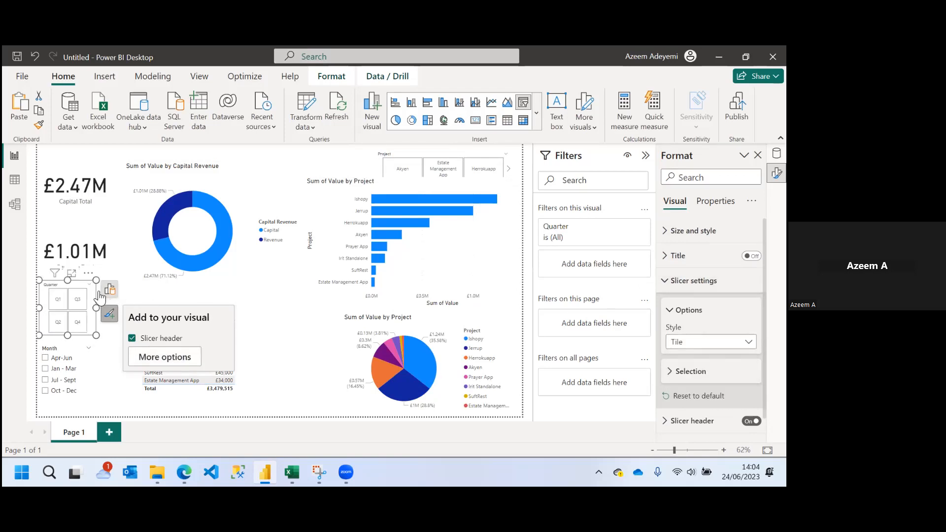
- Test the Quarter tiles by filtering the report to Q1, Q3 and Q1 again
click(58, 304)
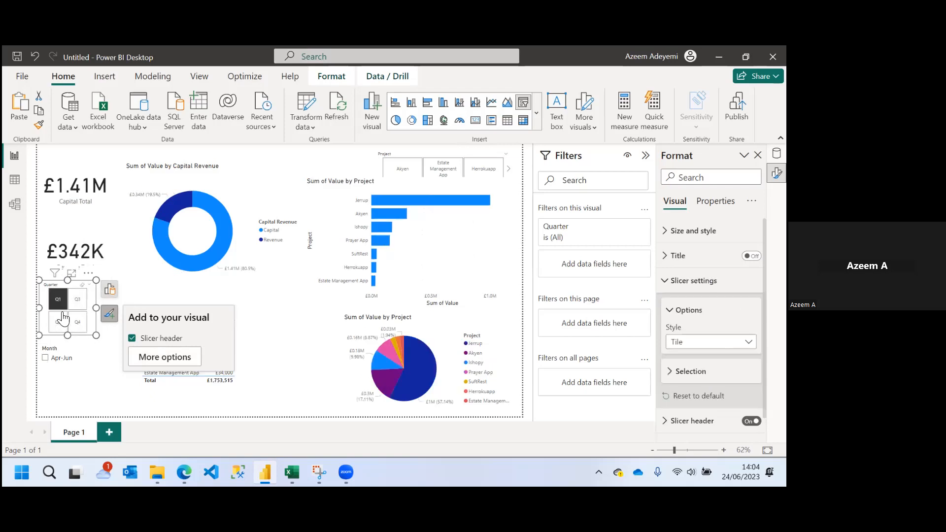
click(77, 300)
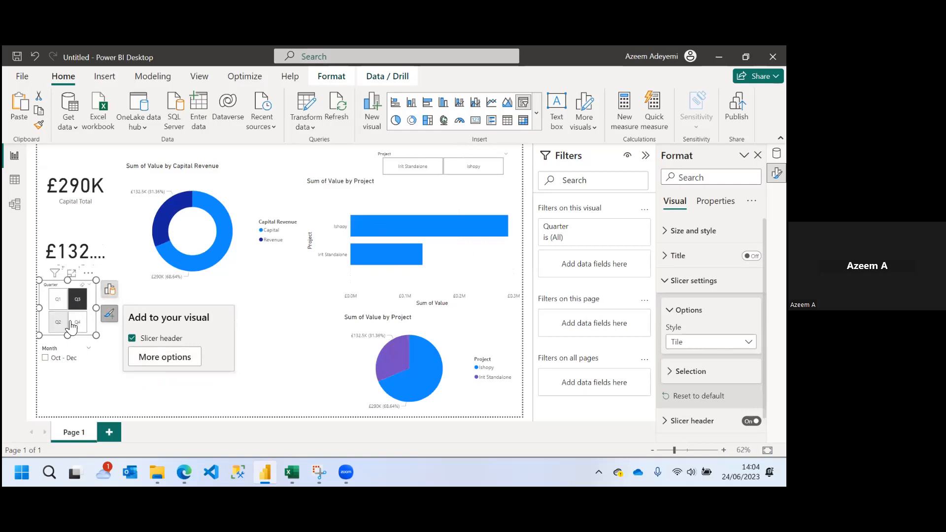
click(58, 304)
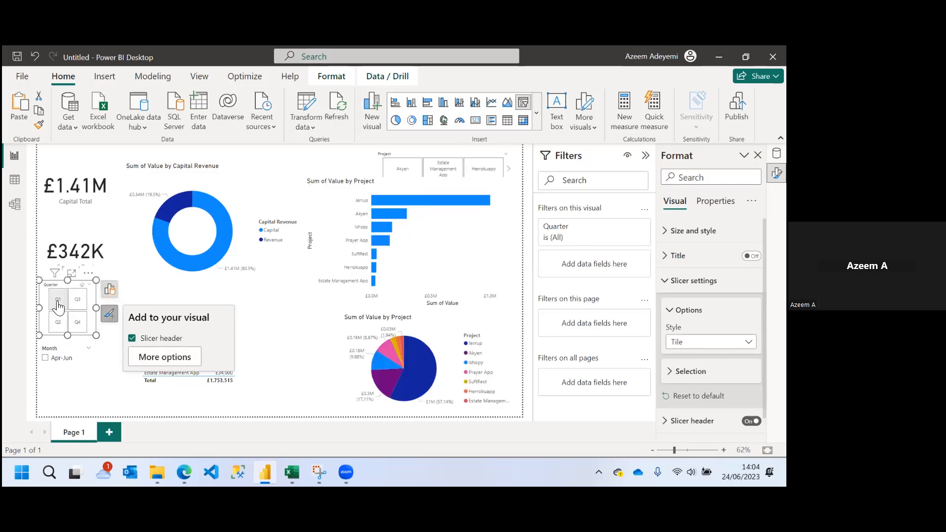
- Set the Project slicer's style to Dropdown and clear the Q1 selection in the Quarter slicer
click(510, 162)
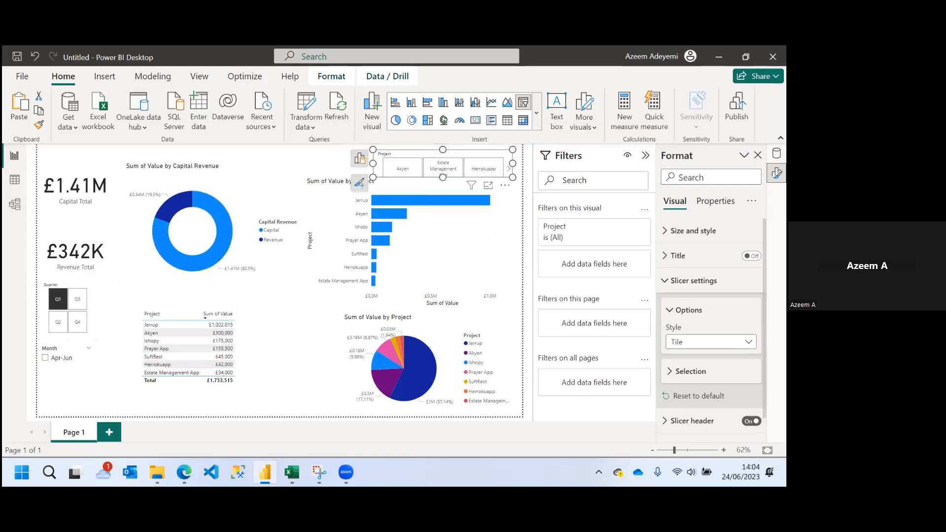
click(748, 342)
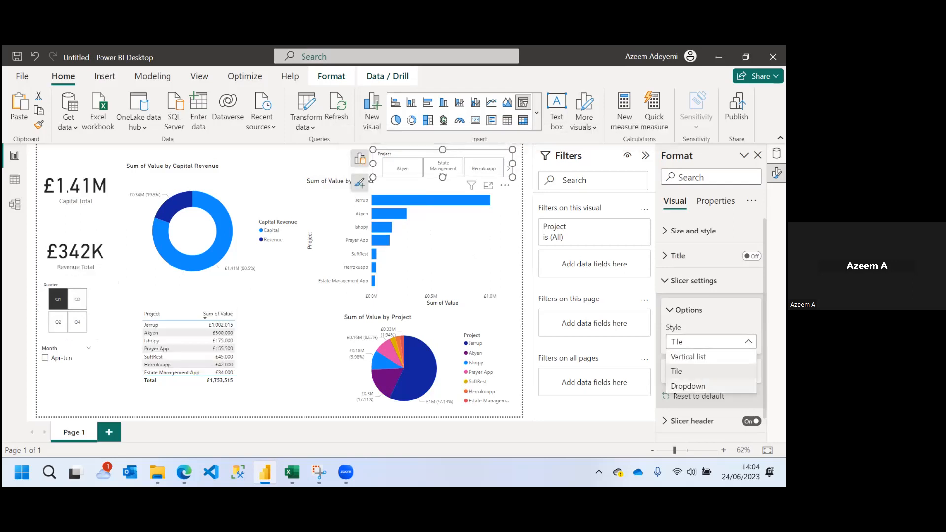
click(688, 386)
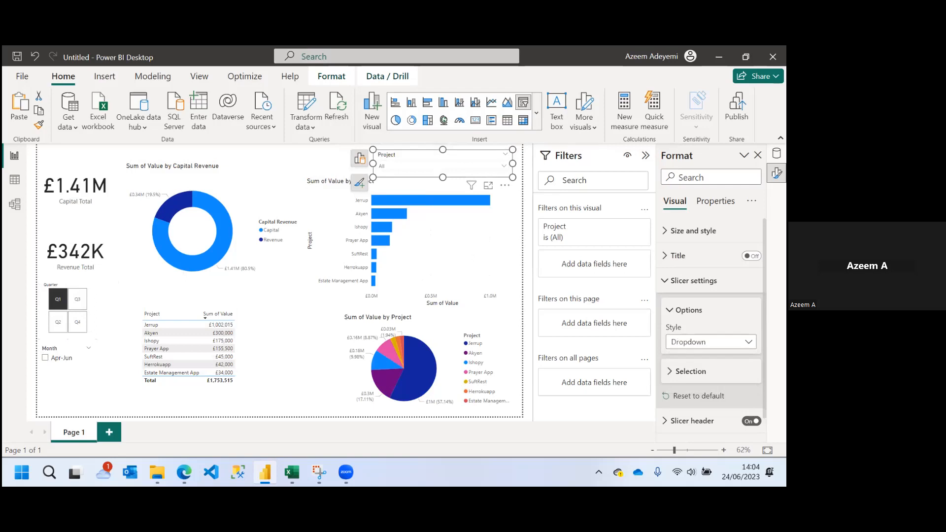
scroll(712, 329, down, 1)
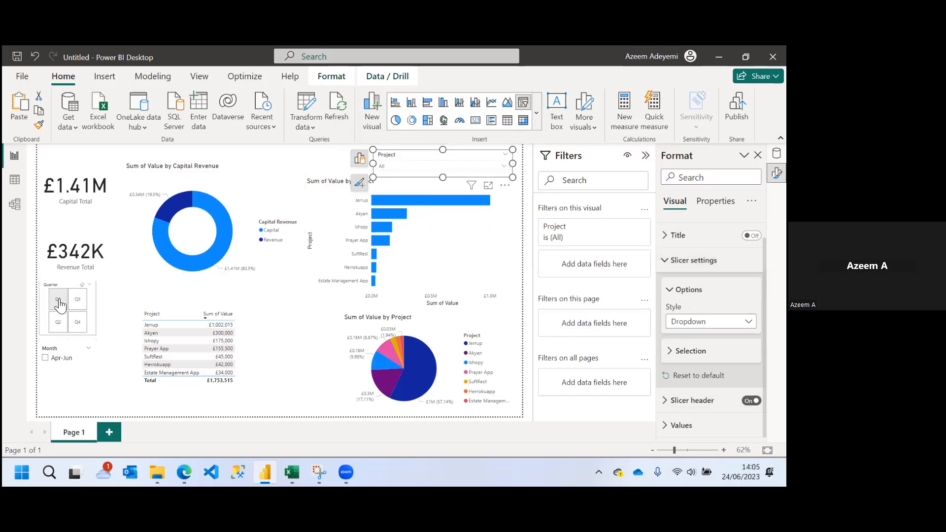
click(59, 305)
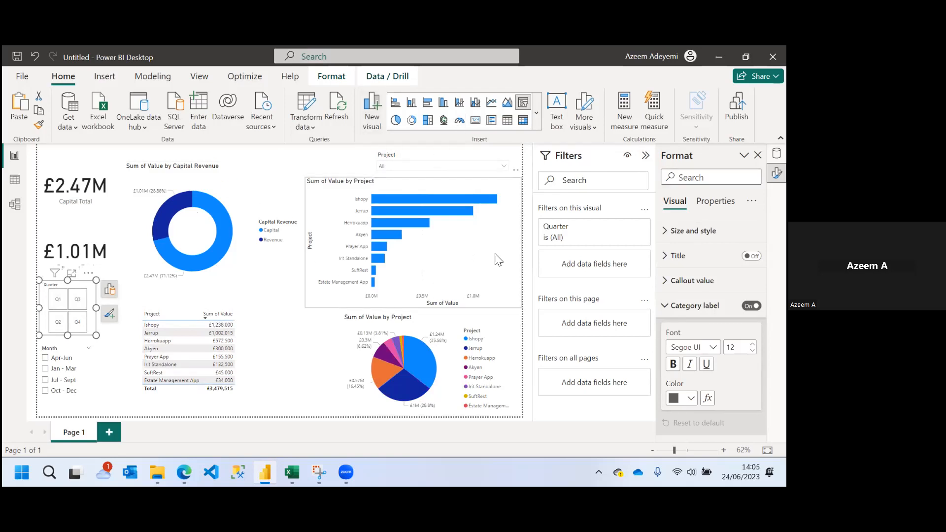
- Turn on data labels for the Sum of Value by Project bar chart and set its default bar color to dark blue
click(482, 247)
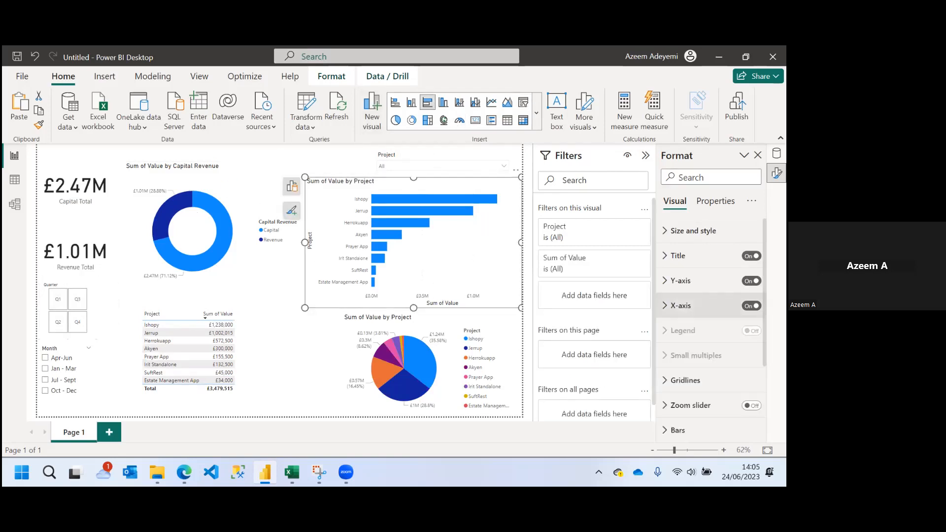
scroll(709, 345, down, 3)
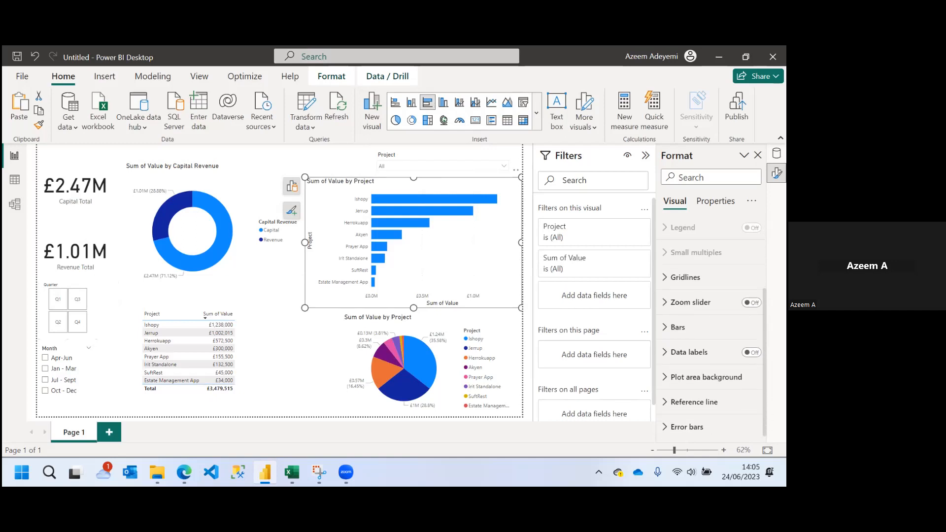
click(752, 351)
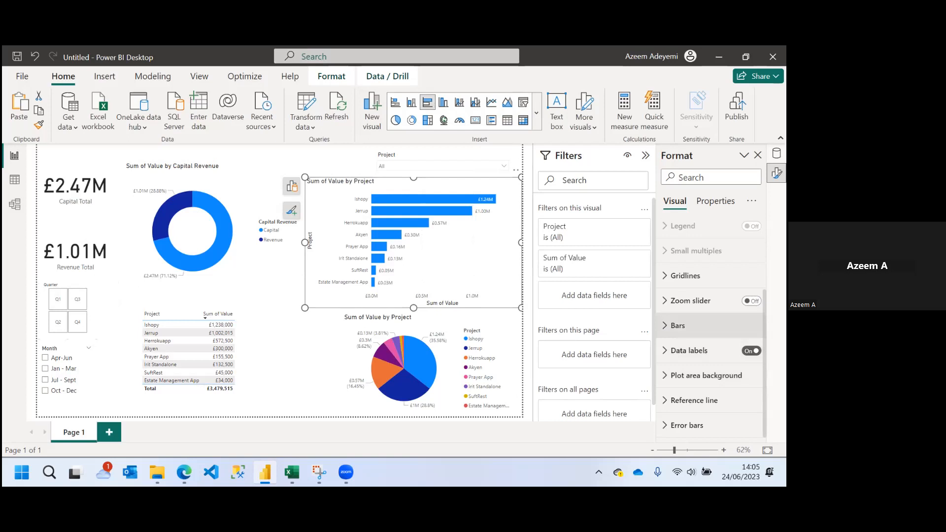
click(678, 326)
click(691, 387)
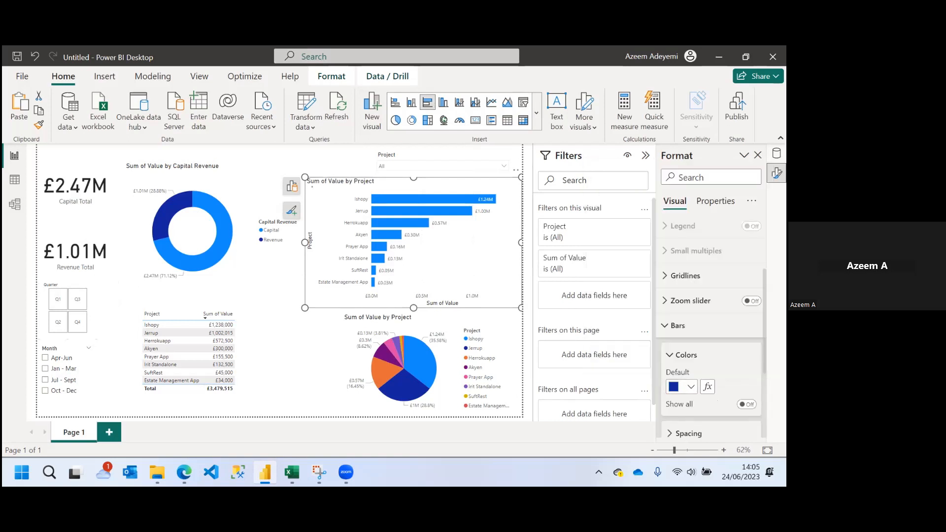
click(653, 332)
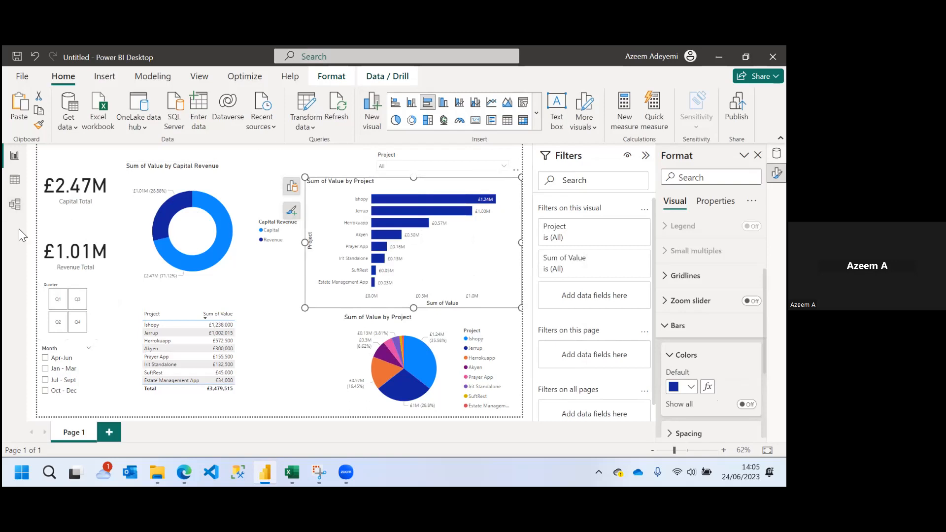
- Move the Capital Revenue donut chart down so it aligns with the neighbouring bar chart
click(32, 262)
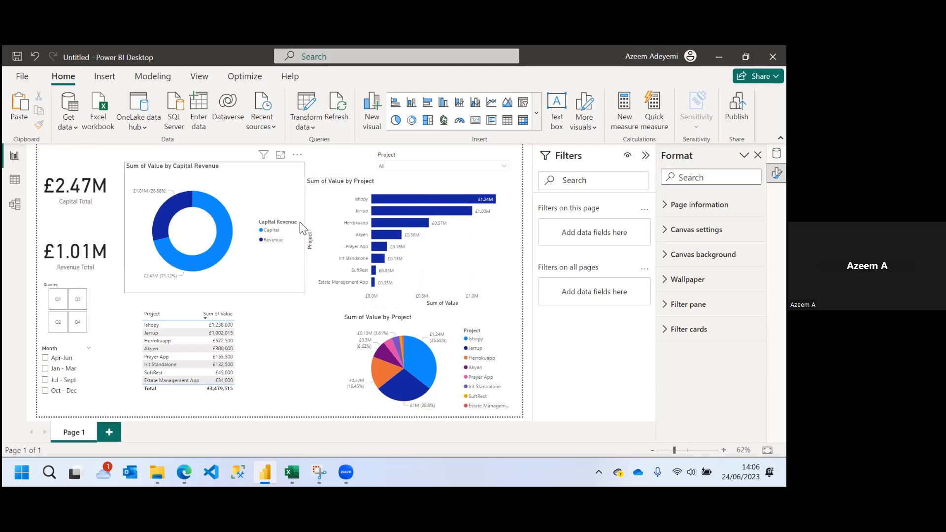
click(290, 204)
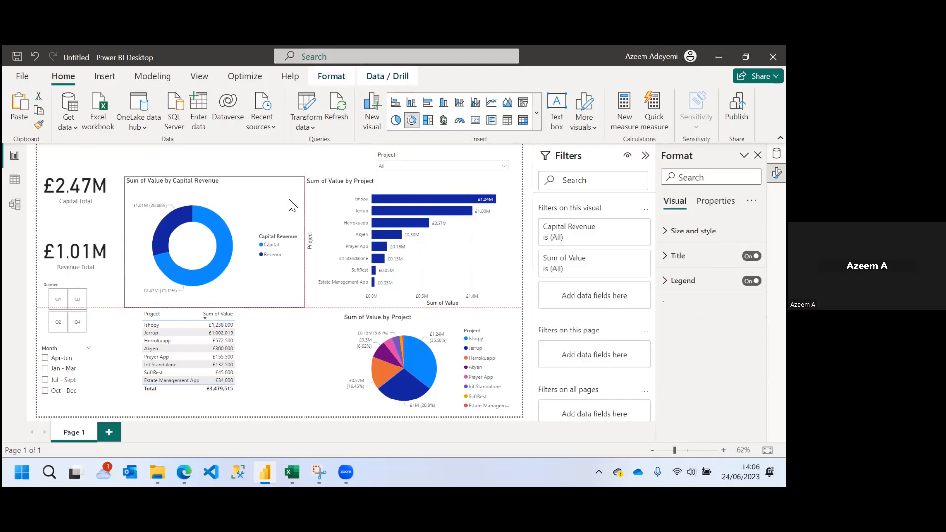
- Save the report as Suftnet Project Funding in the NorthWind Suftnet folder, cancelling the publish destination prompt
click(736, 108)
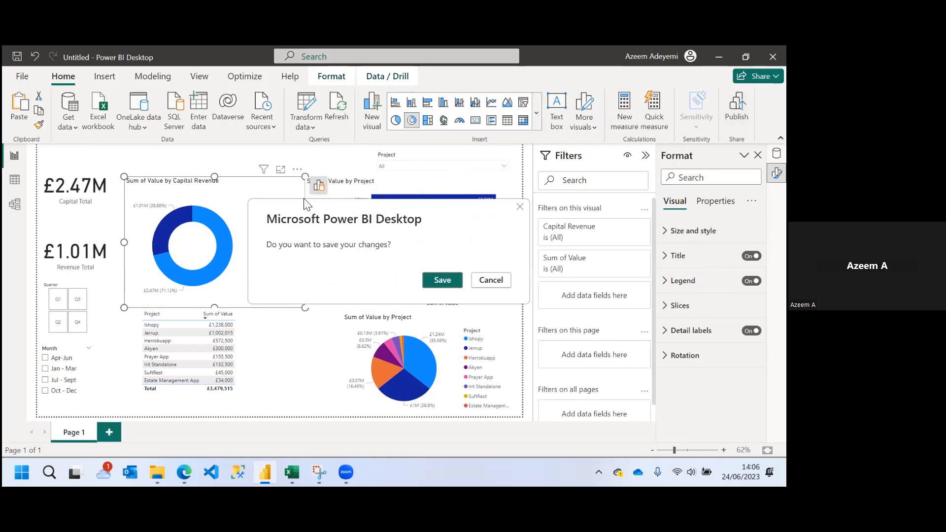
click(441, 280)
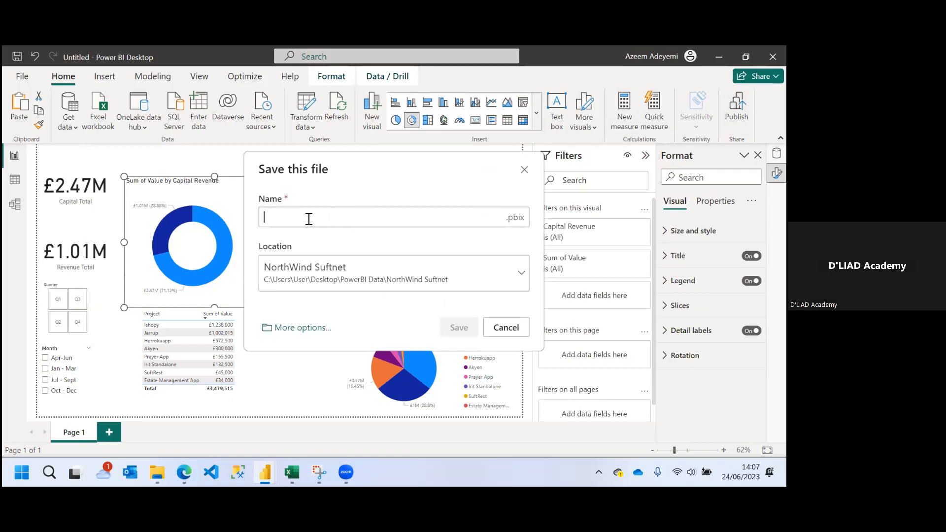
text(Suftnet )
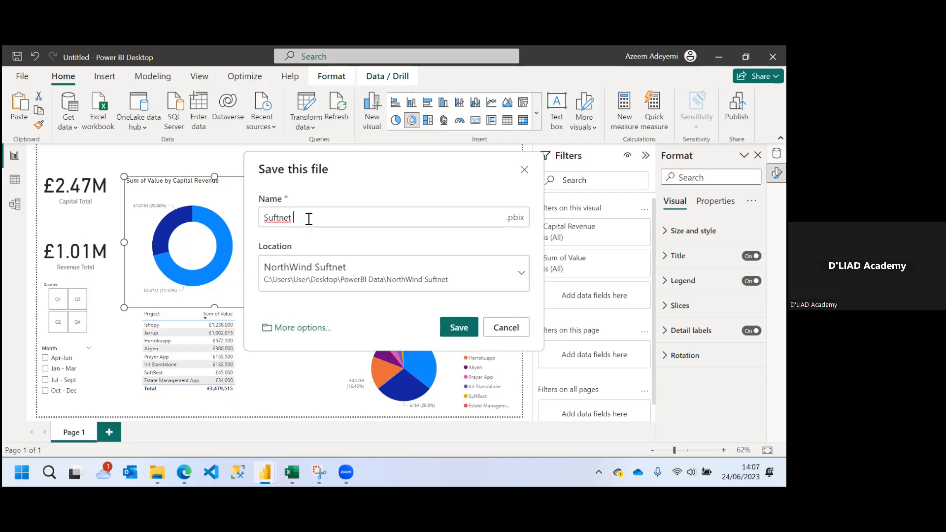
text(Project )
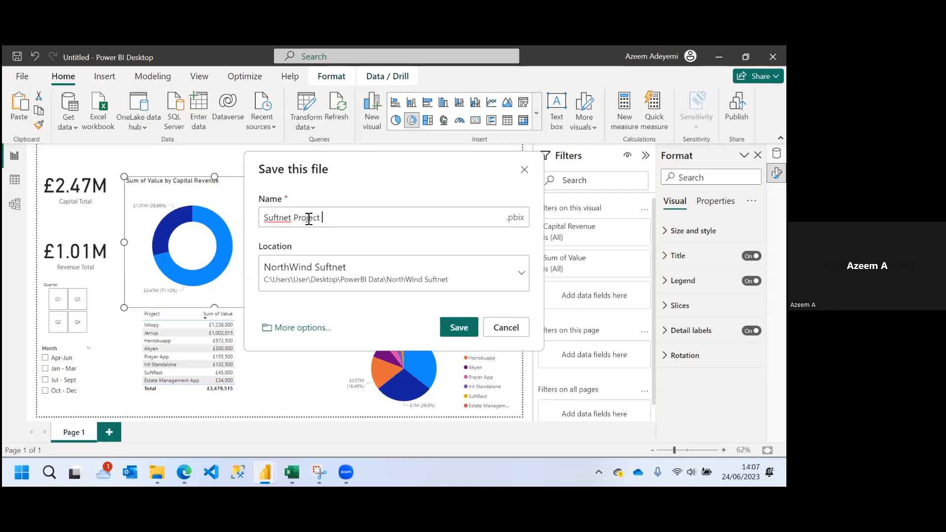
text(Funding)
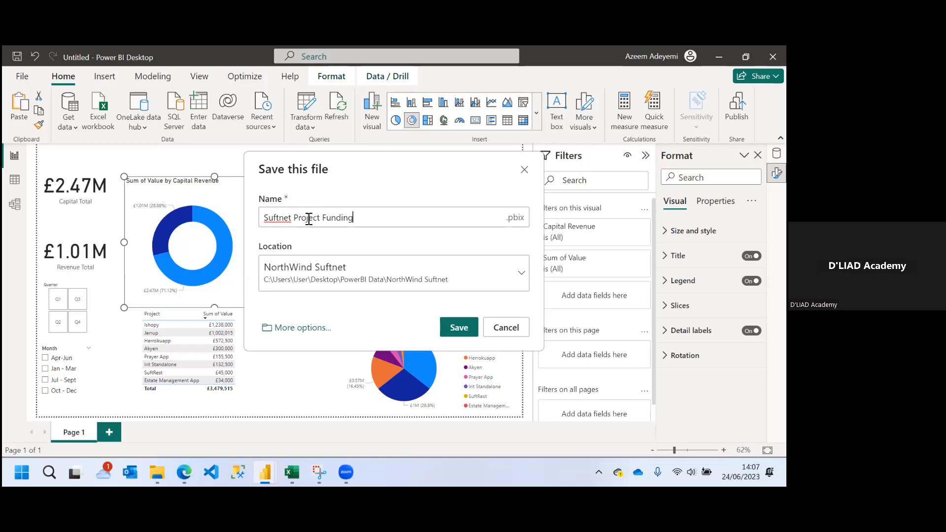
click(457, 329)
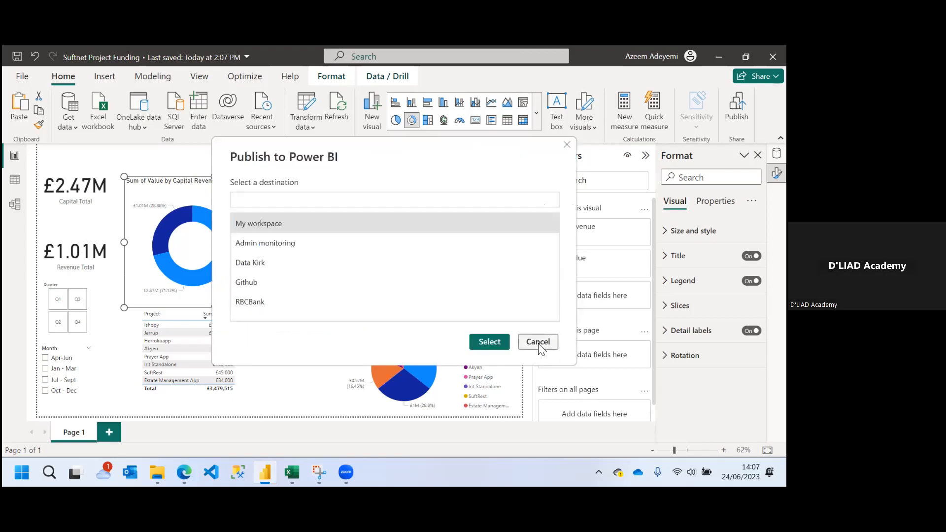
click(538, 342)
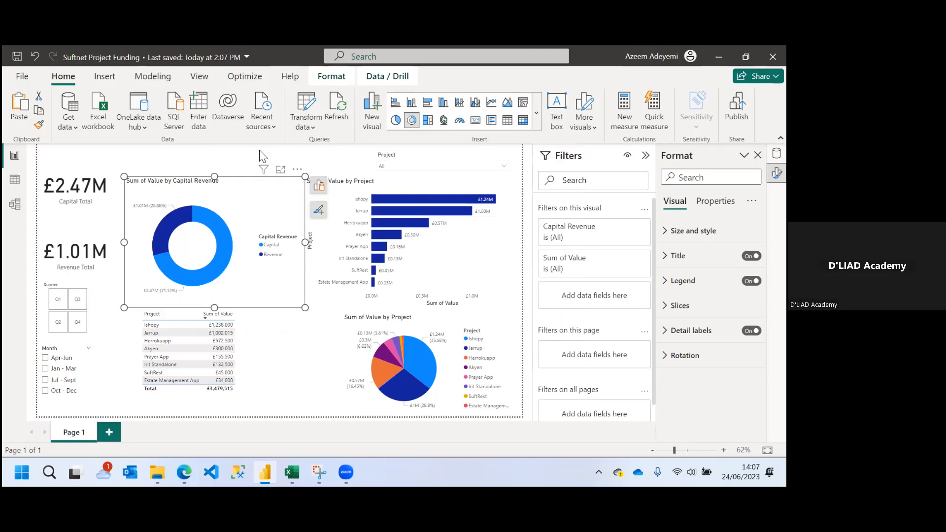
- Collapse the Filters pane and deselect the Project slicer
click(415, 157)
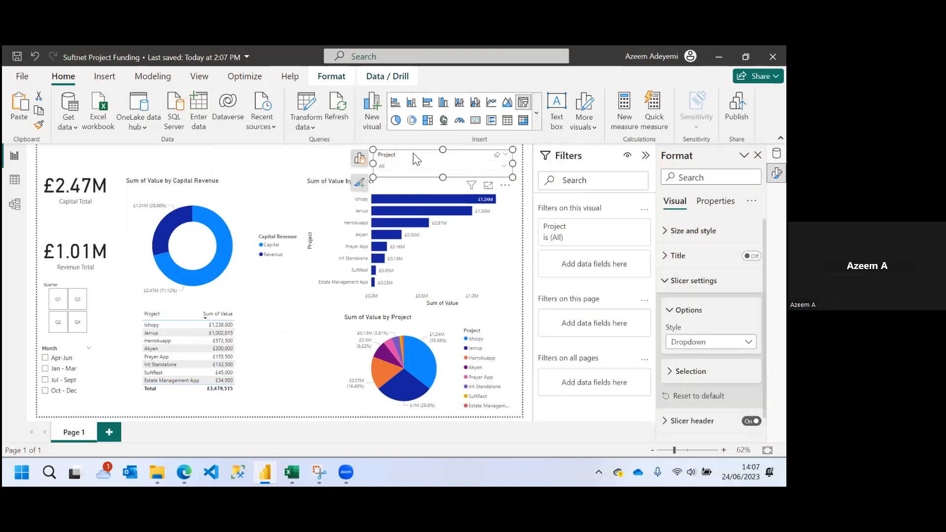
click(359, 185)
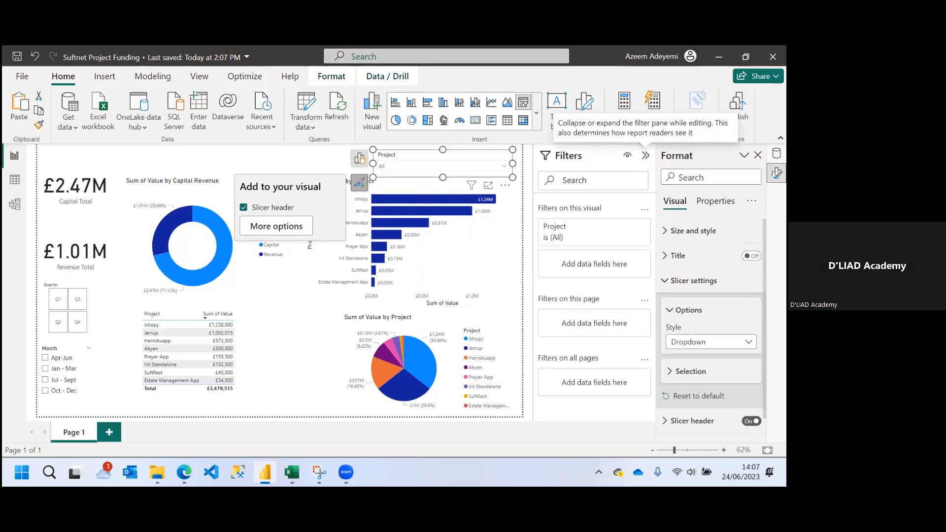
click(646, 155)
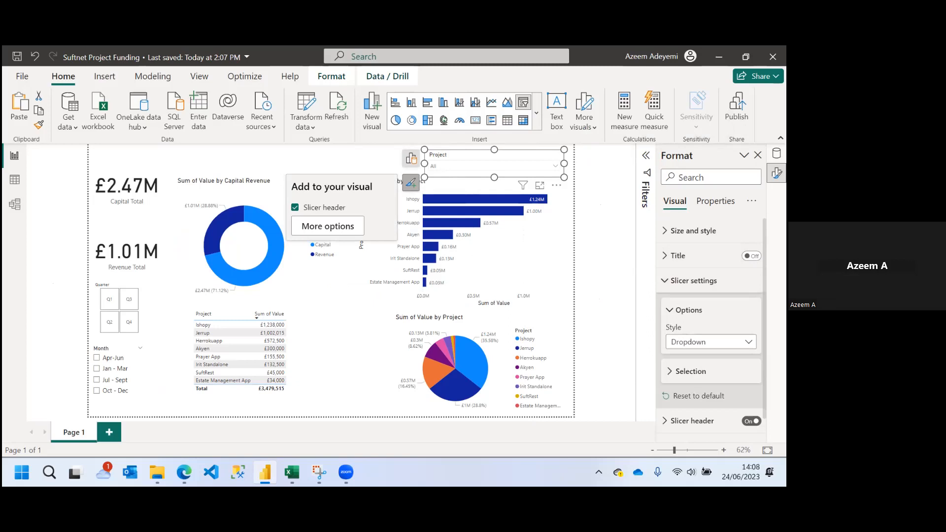
click(623, 263)
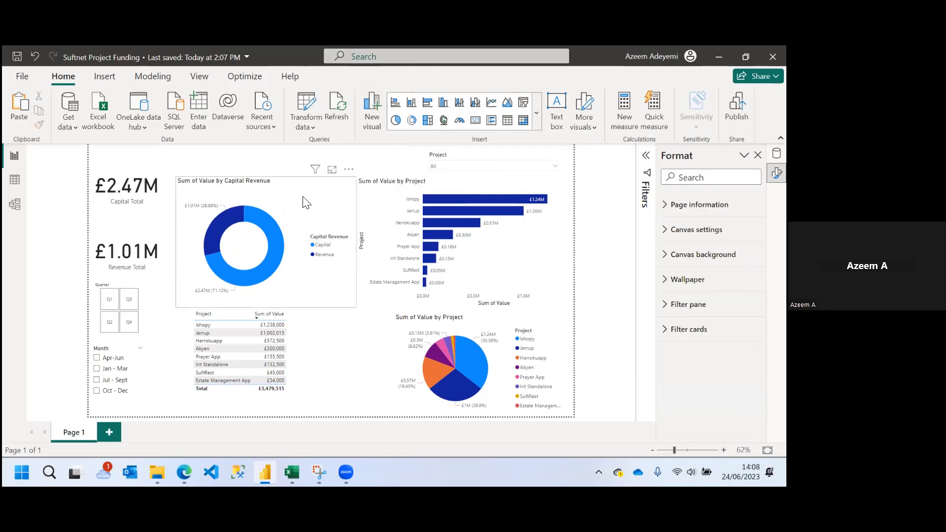
- Save the changes and publish the report to My workspace
click(737, 108)
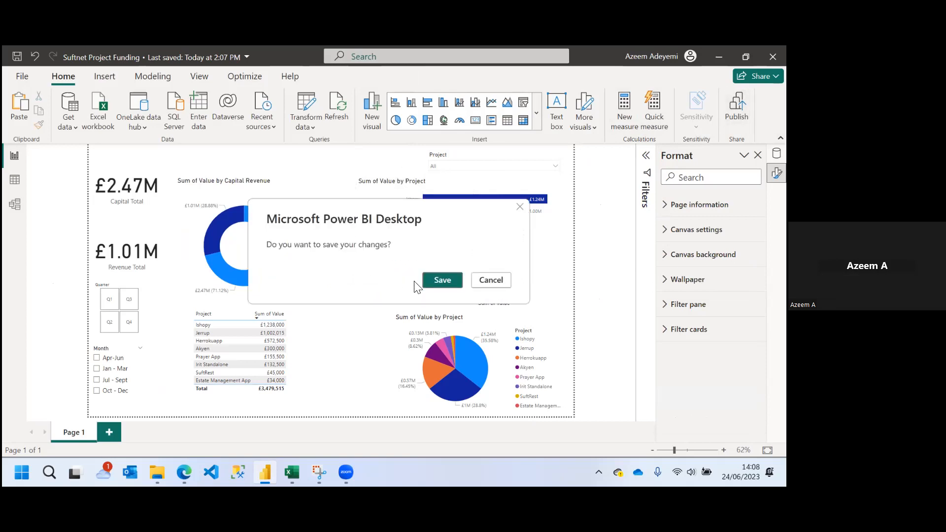
click(435, 281)
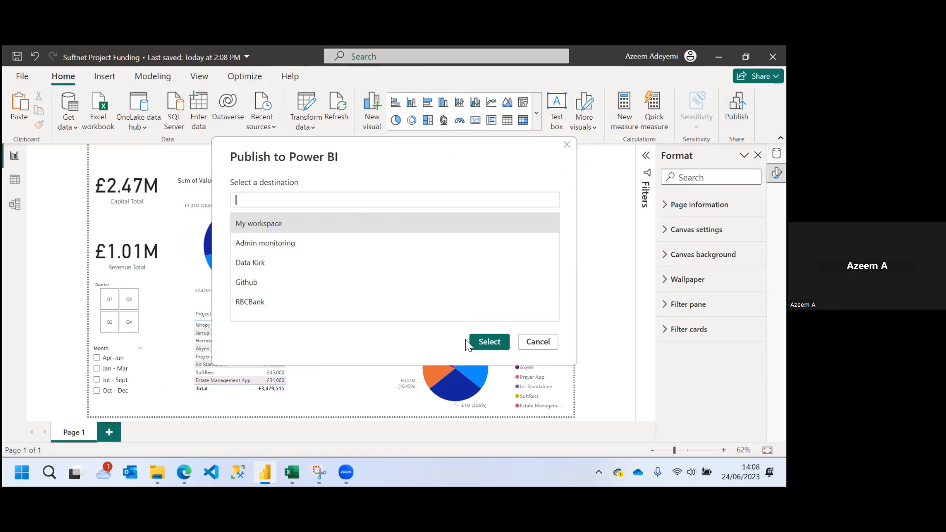
click(482, 340)
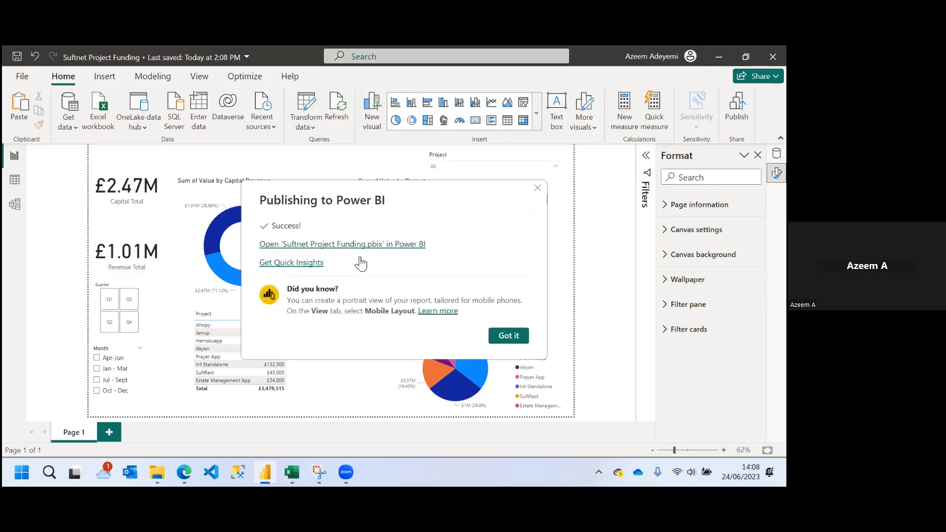
- Open the published report in the browser with the Microsoft account and test its Quarter slicer with Q1, clearing the selection again
click(334, 244)
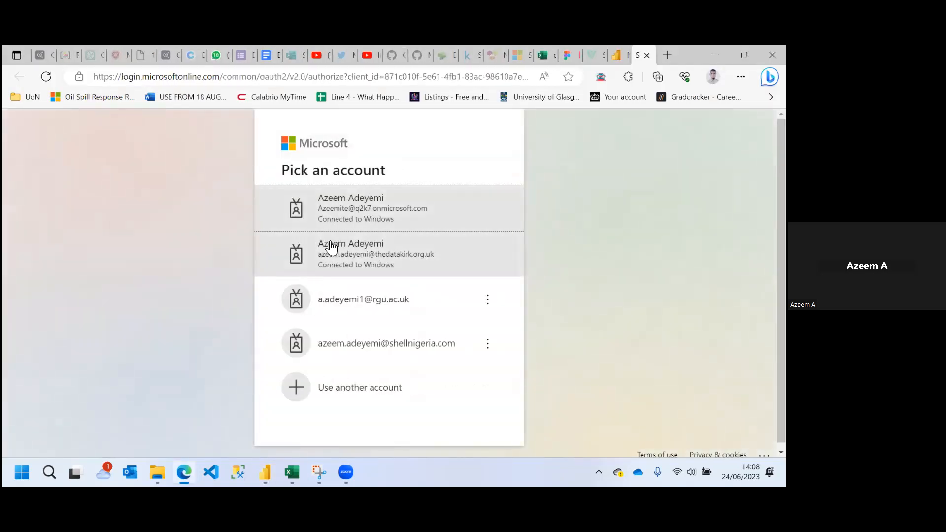
click(394, 208)
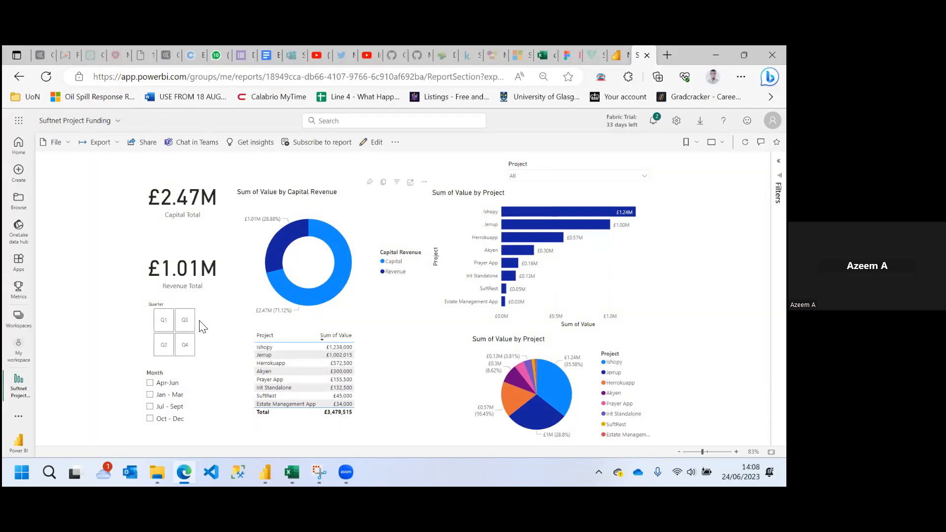
click(165, 322)
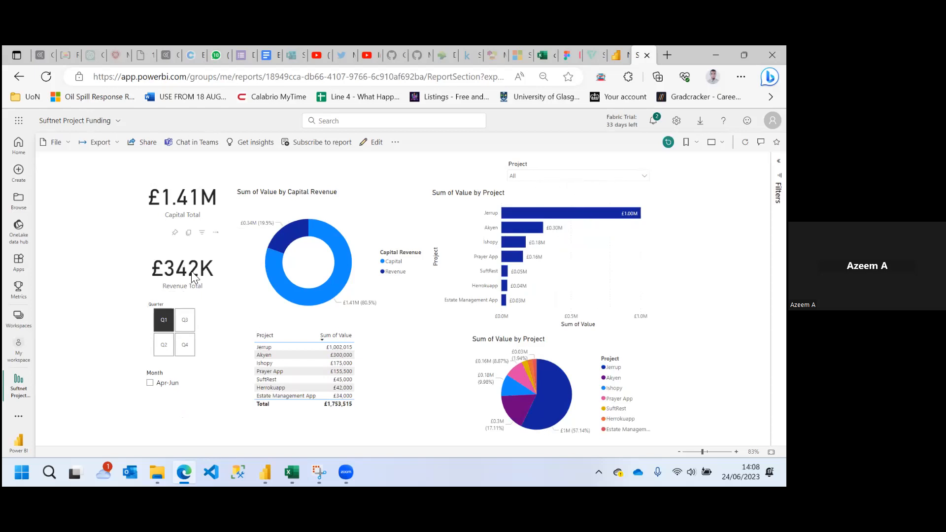
click(164, 326)
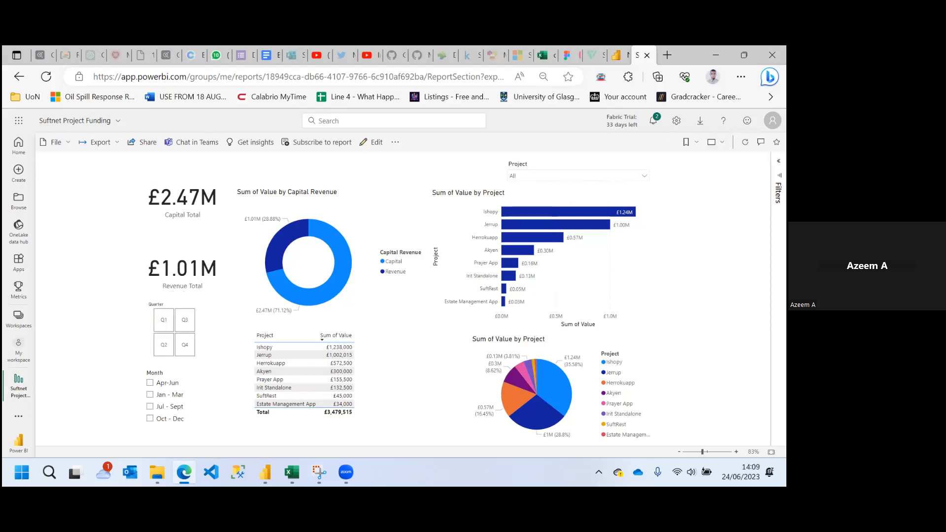
- Switch back to Power BI Desktop and dismiss the publishing dialog
click(716, 56)
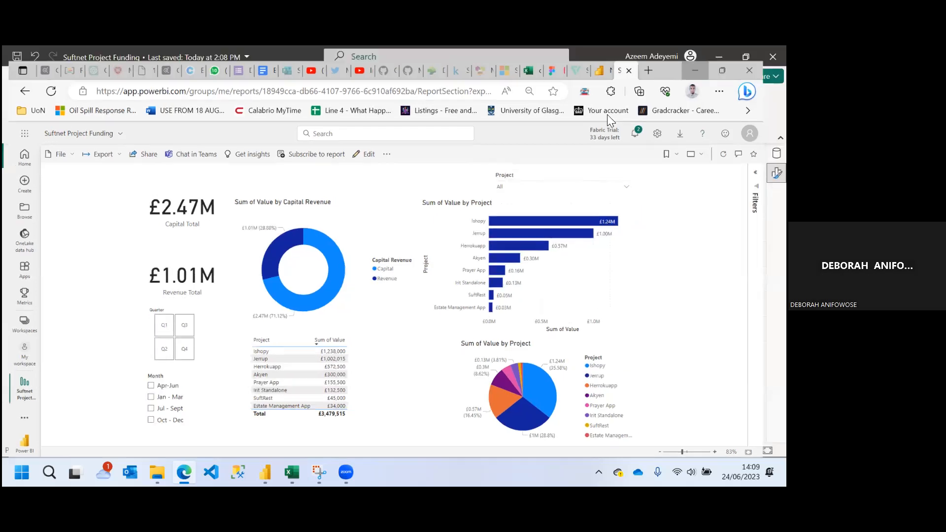
click(513, 335)
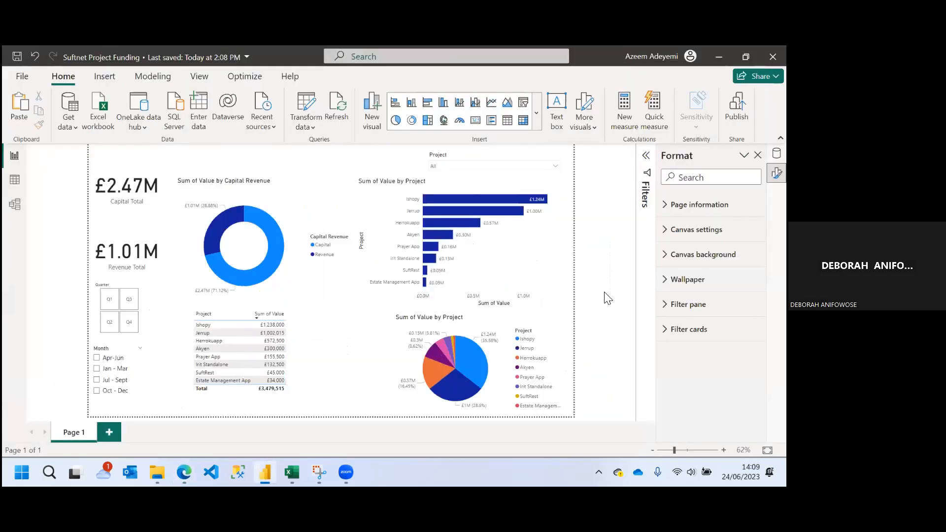